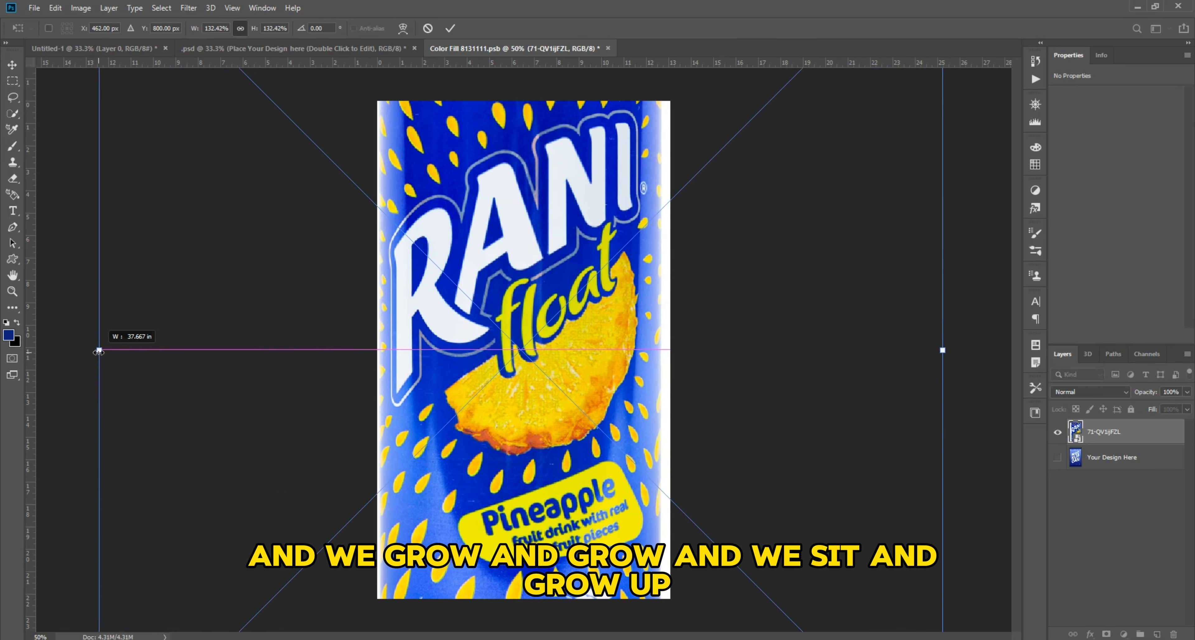
Step: Enlarge the Rani can image evenly about its centre so the label fills the canvas, apply the transform and save the smart object contents
drag(943, 350, 959, 350)
drag(96, 349, 79, 349)
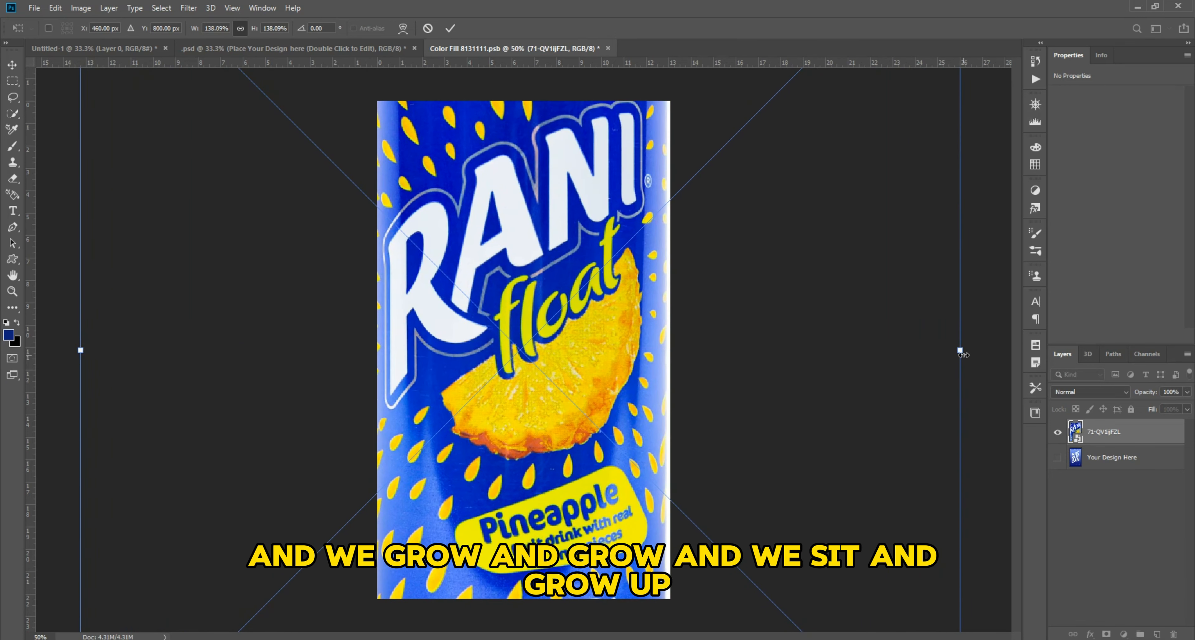
drag(963, 353, 972, 352)
key(Return)
ctrl+click(760, 358)
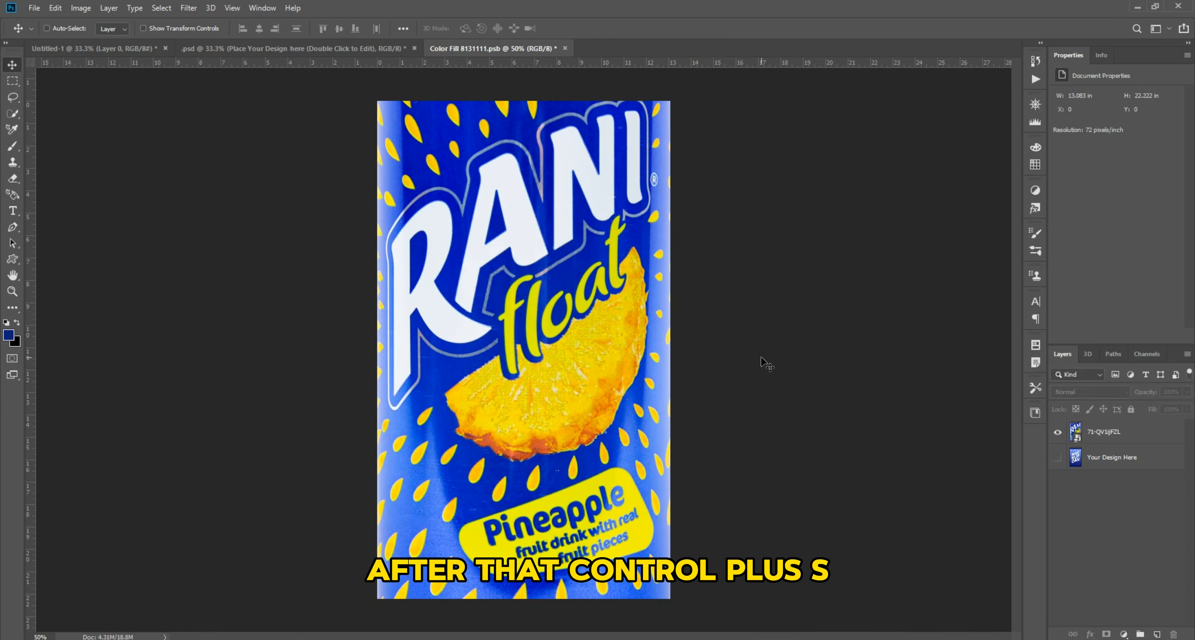
key(ctrl+s)
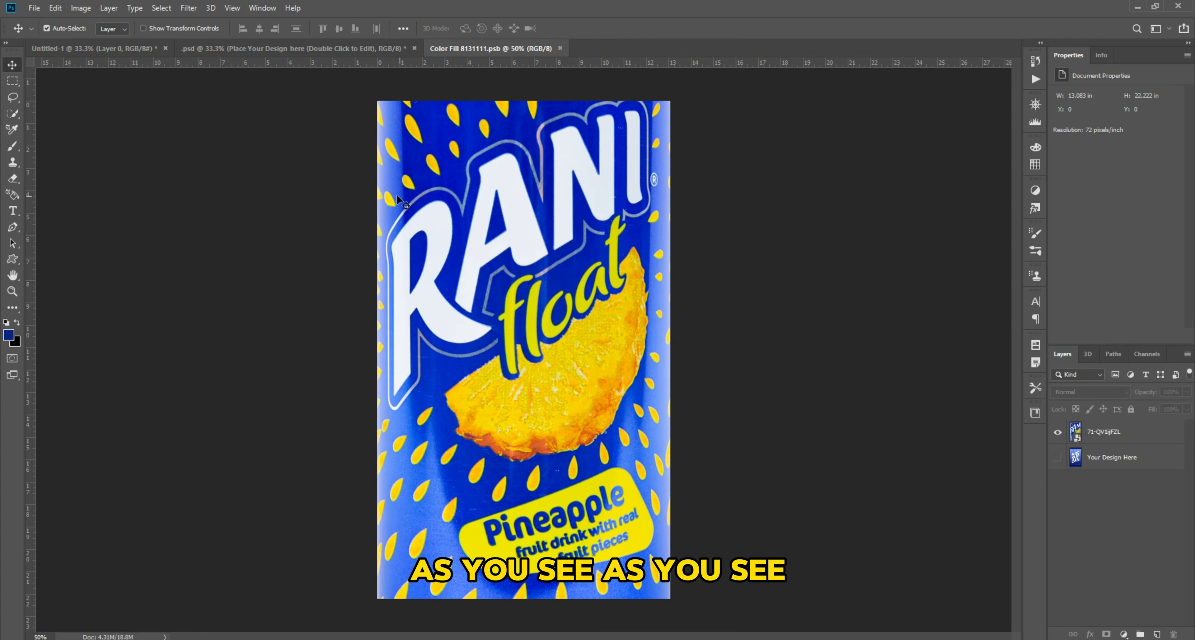
Step: Switch to the .psd can mockup document and convert its whole Can group to a smart object
click(139, 48)
click(278, 48)
scroll(425, 349, up, 2)
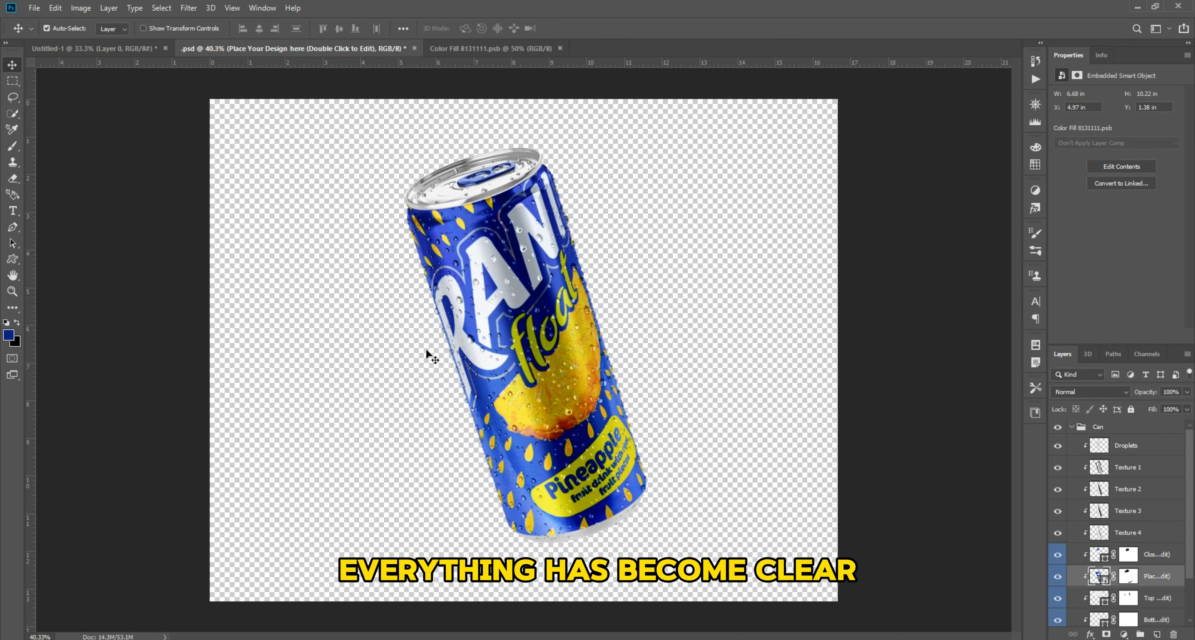
click(427, 349)
click(547, 335)
click(1124, 427)
right_click(1124, 427)
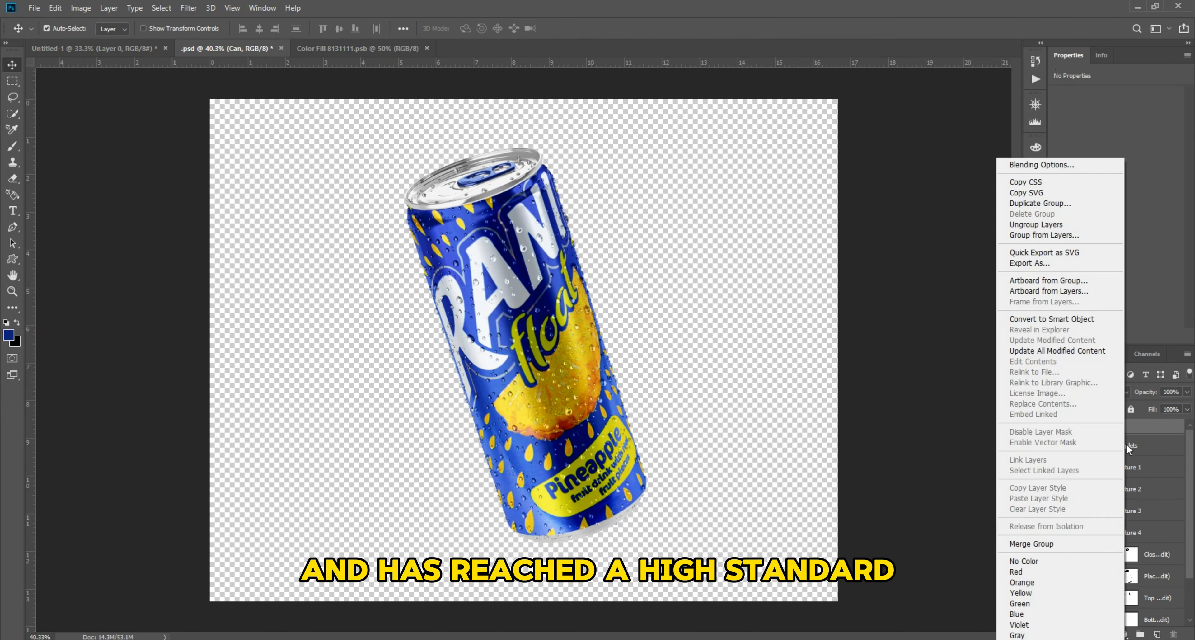
click(1113, 319)
Step: Bring the Can smart object into the Untitled-1 document and close the can mockup and Color Fill 8131111.psb documents
drag(524, 352, 491, 335)
click(270, 47)
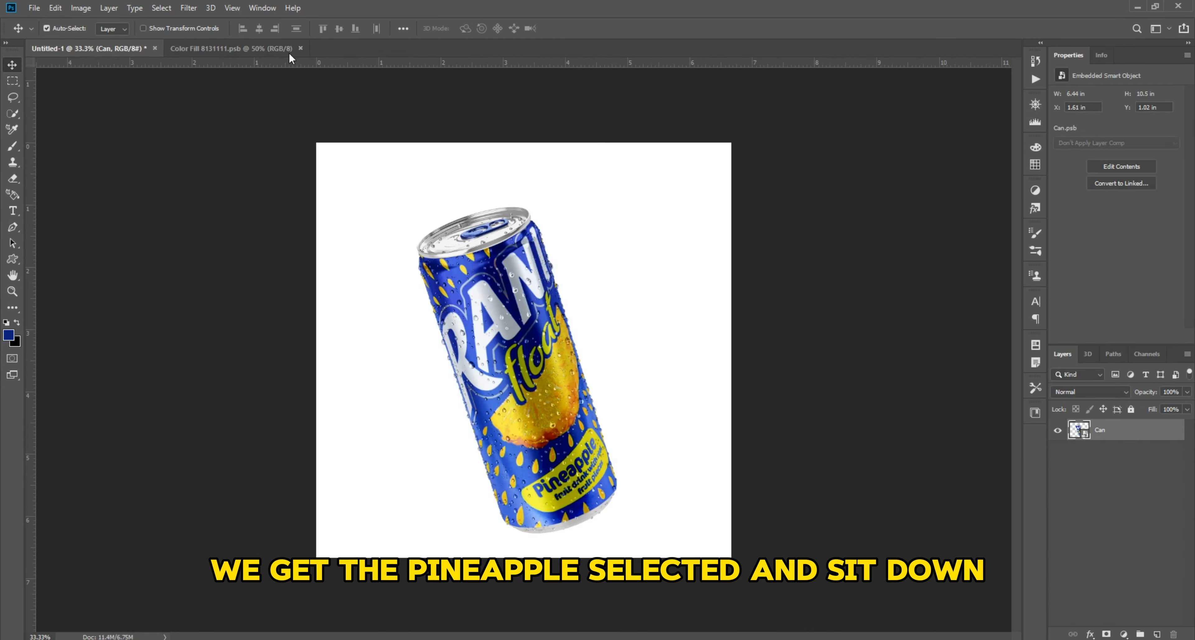
click(292, 50)
click(299, 48)
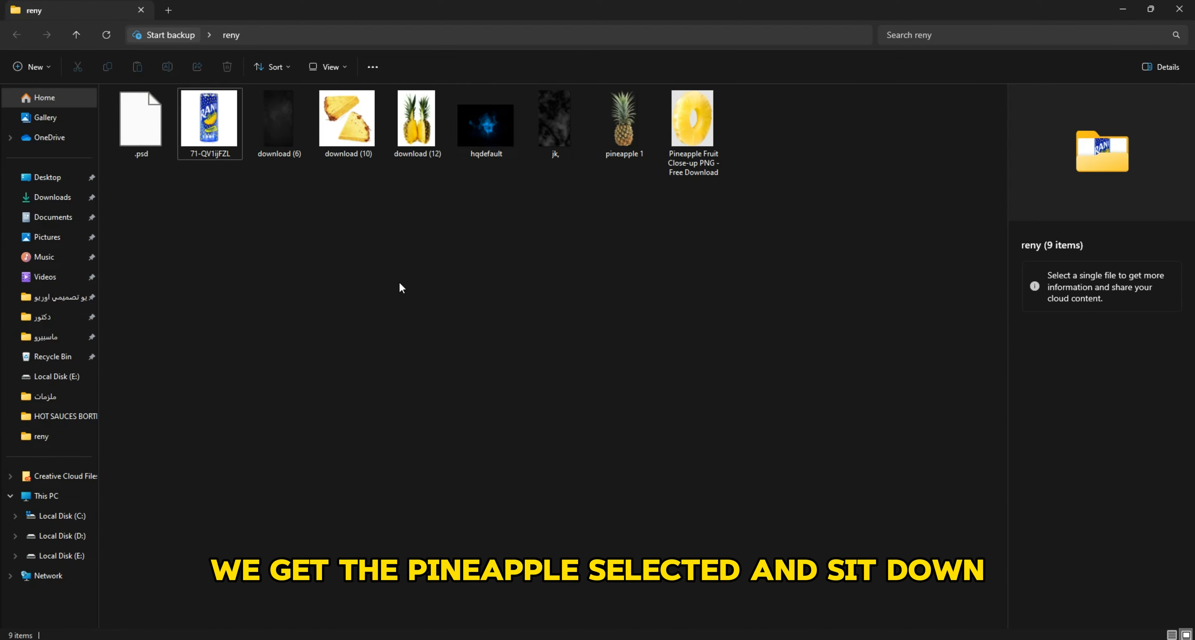
Step: Place the download (12) pineapple image from the reny folder in the centre of the Untitled-1 canvas, above the can
click(416, 119)
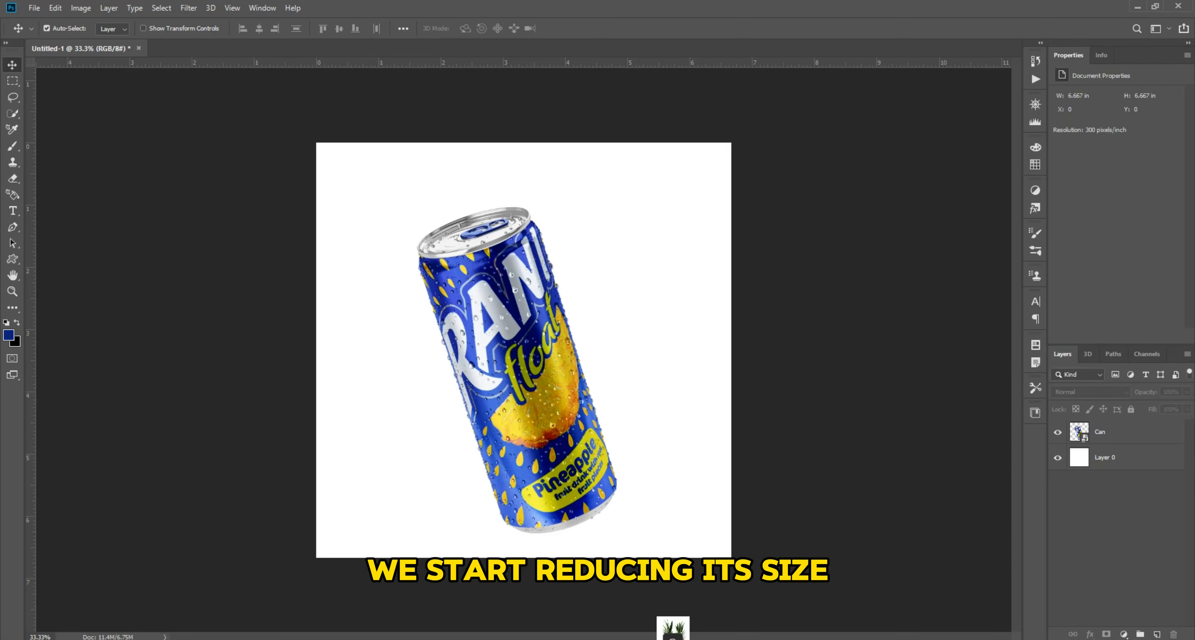
drag(680, 629, 524, 327)
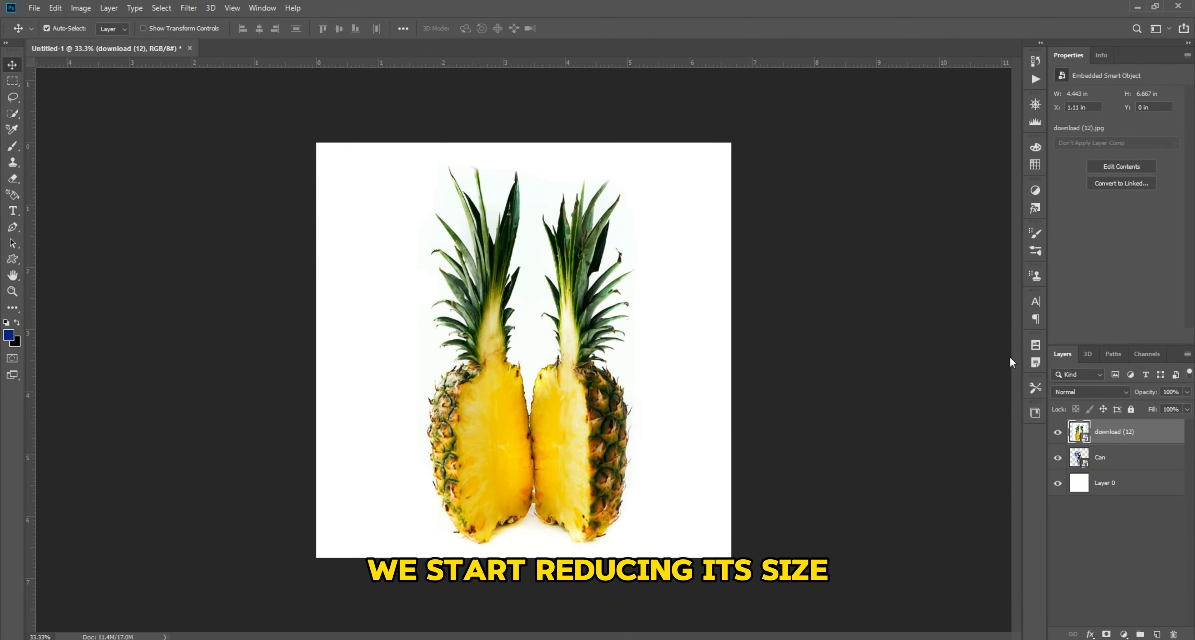
click(167, 8)
Step: Select the left pineapple half and its leaves with the Quick Selection tool
click(7, 116)
right_click(6, 115)
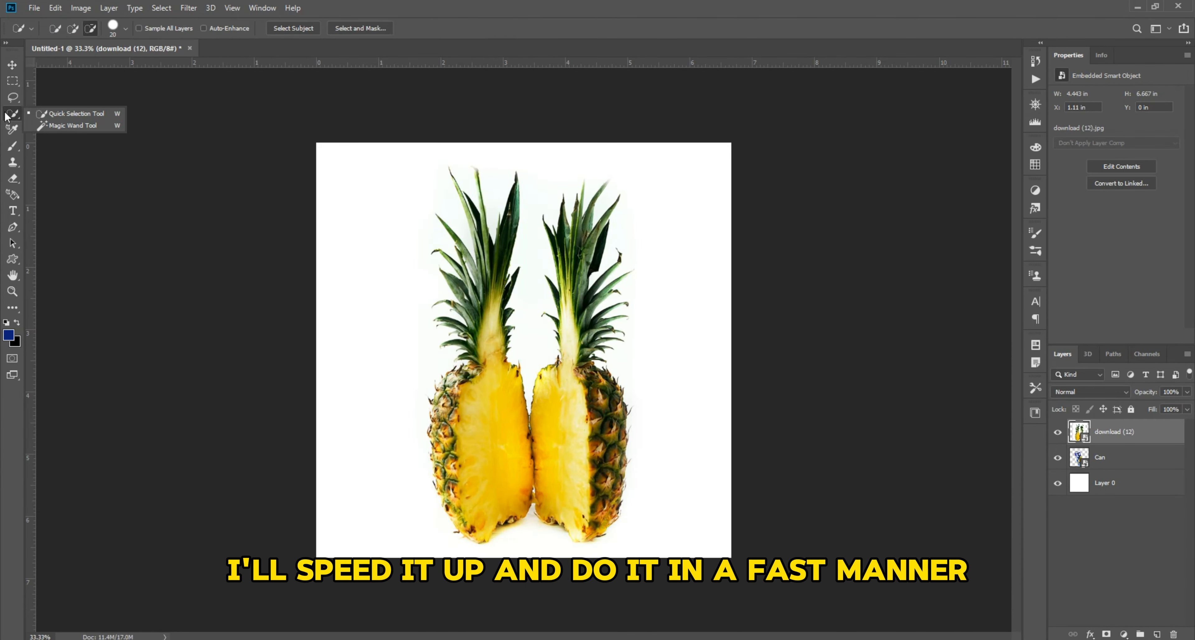
scroll(469, 412, up, 3)
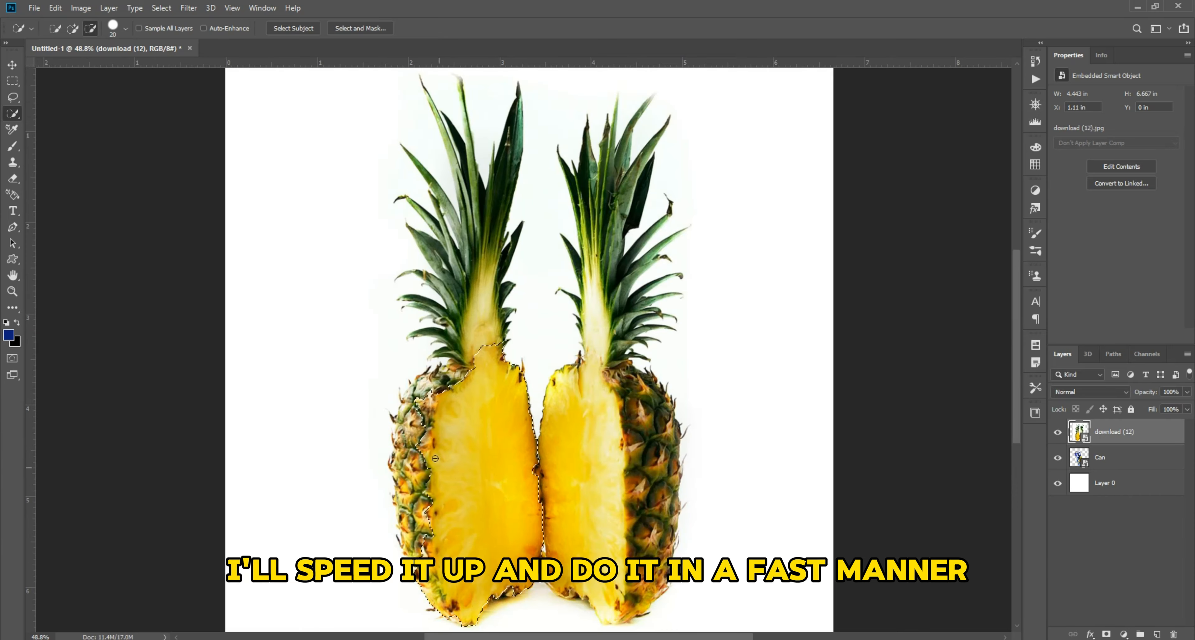
mouse_move(435, 458)
mouse_down()
mouse_move(466, 363)
mouse_move(484, 204)
mouse_up()
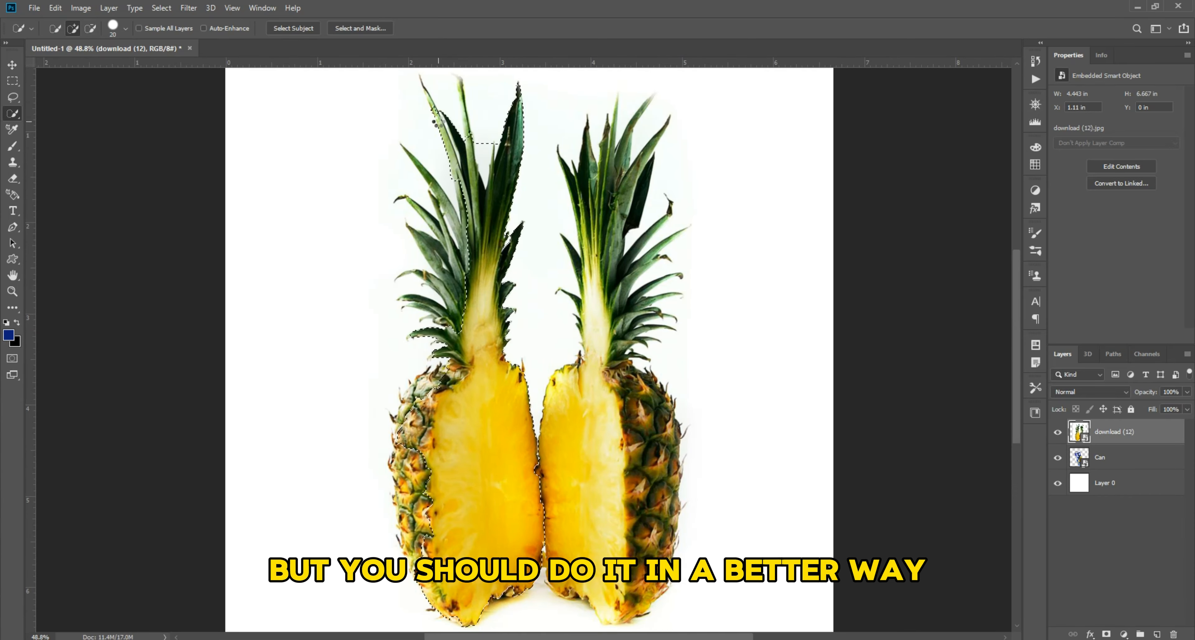
drag(435, 123, 438, 249)
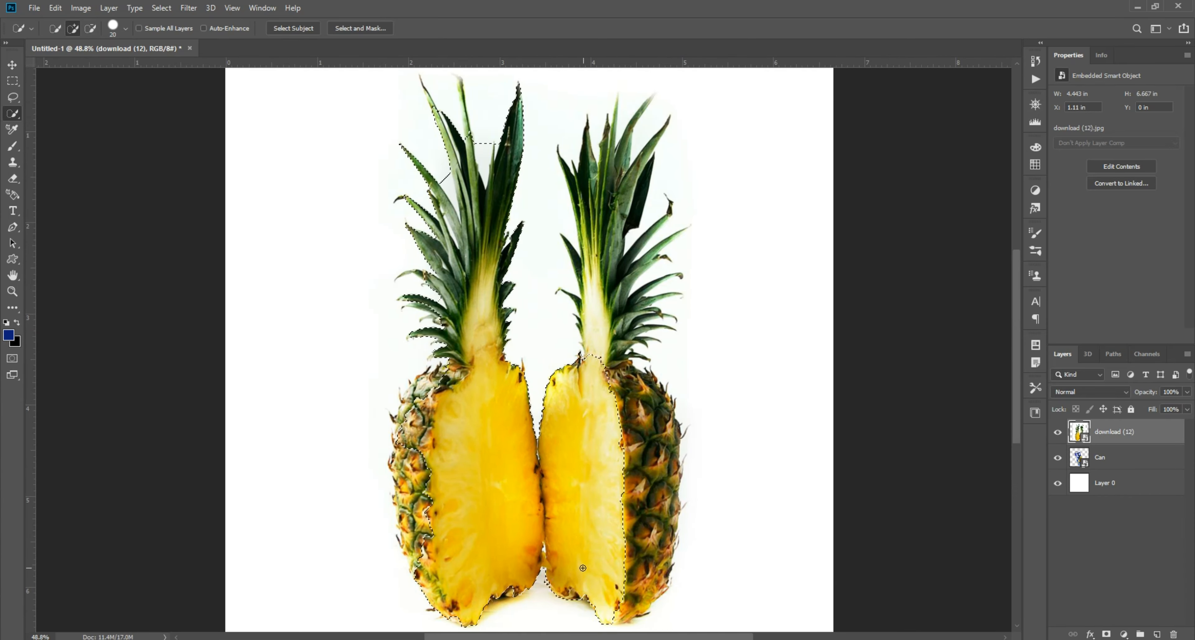
Step: Extend the quick selection over the right pineapple half, including its rind and leaves
mouse_move(604, 187)
mouse_down()
mouse_move(605, 162)
mouse_move(573, 169)
mouse_up()
drag(631, 416, 583, 277)
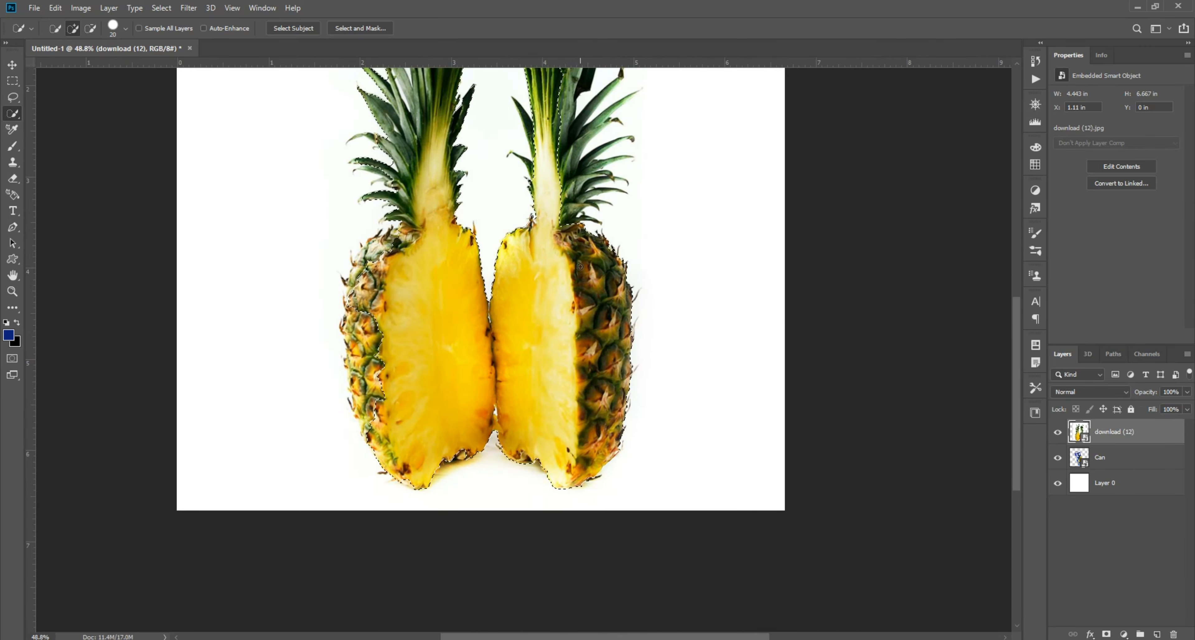
scroll(579, 267, up, 3)
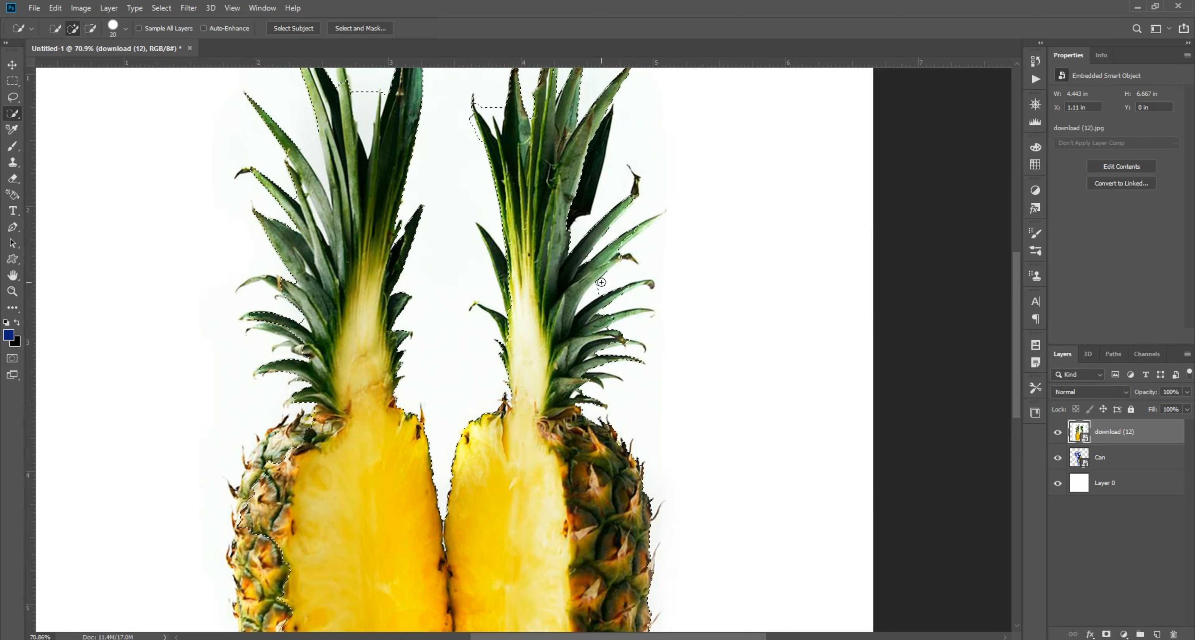
scroll(601, 282, down, 3)
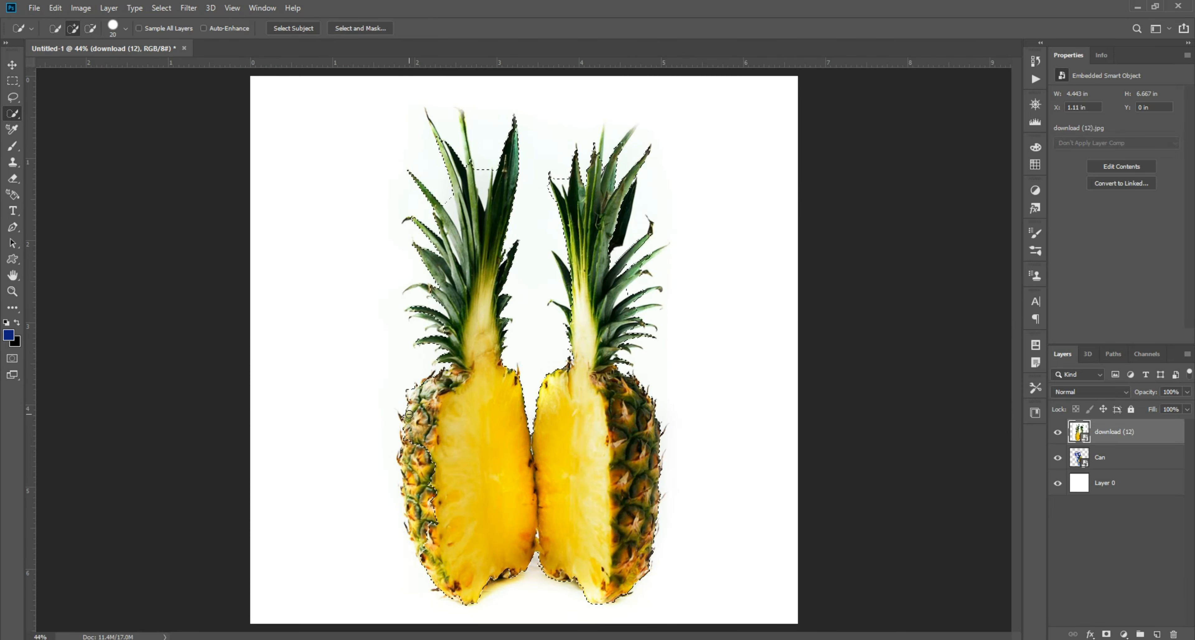
Step: Refine the pineapple selection by adding the missing rind along the outer edge of the left half
scroll(409, 413, up, 3)
scroll(721, 483, down, 3)
scroll(722, 483, up, 1)
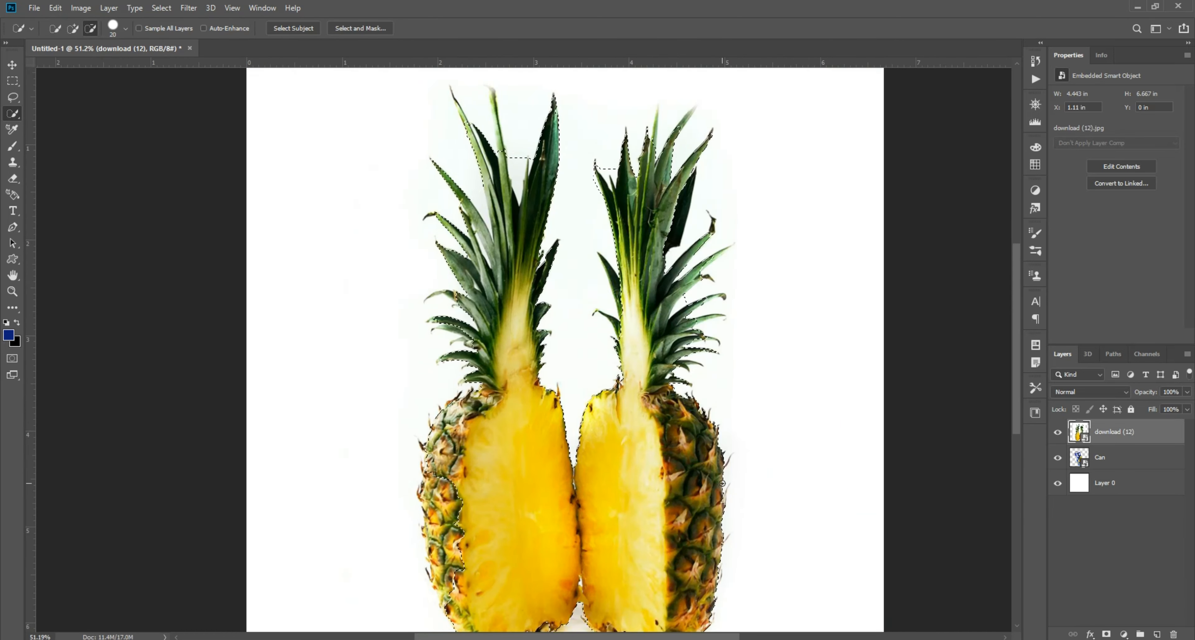
scroll(311, 391, down, 1)
scroll(423, 410, up, 3)
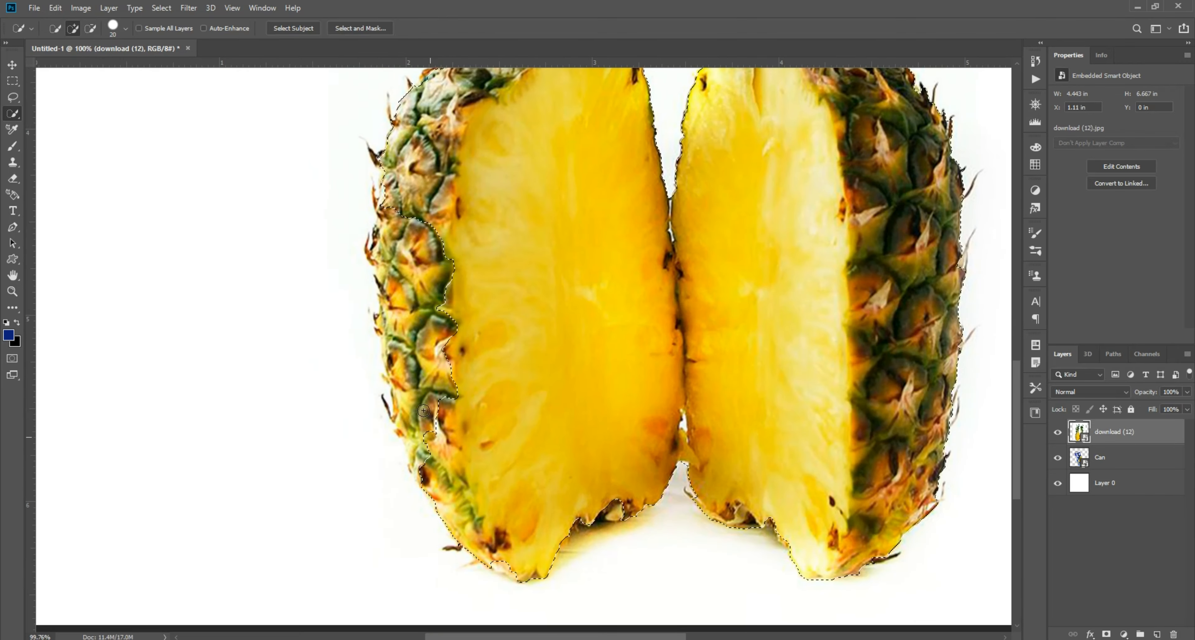
mouse_move(423, 410)
mouse_down()
mouse_move(414, 279)
mouse_move(433, 391)
mouse_up()
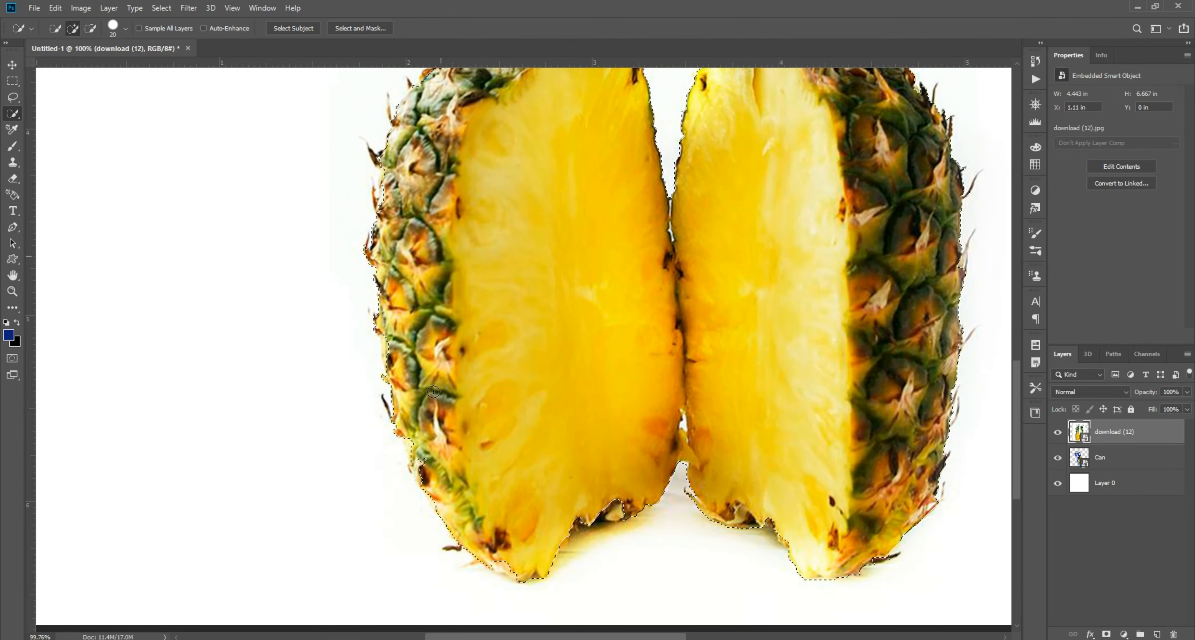
scroll(423, 257, down, 2)
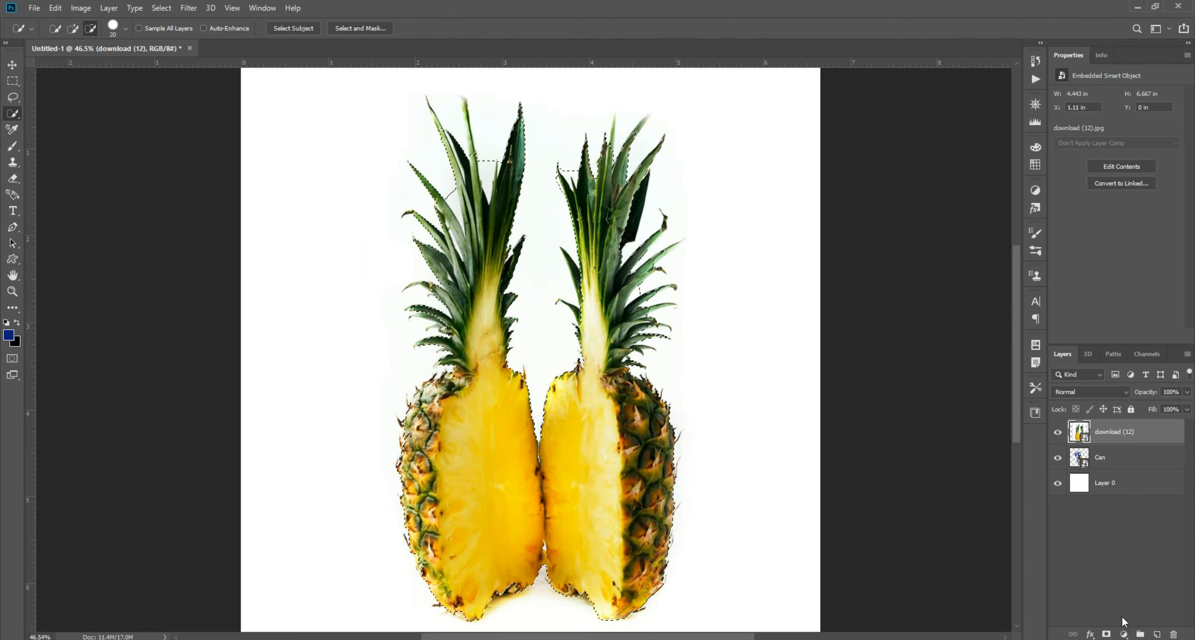
Step: Mask the download (12) layer with the selection and shift the pineapple cutout slightly up and to the left
click(1106, 633)
click(12, 65)
drag(463, 436, 433, 375)
Step: Move the download (12) layer beneath the Can layer and convert it to a smart object
drag(1130, 435, 1130, 468)
right_click(1146, 460)
click(1030, 242)
click(881, 302)
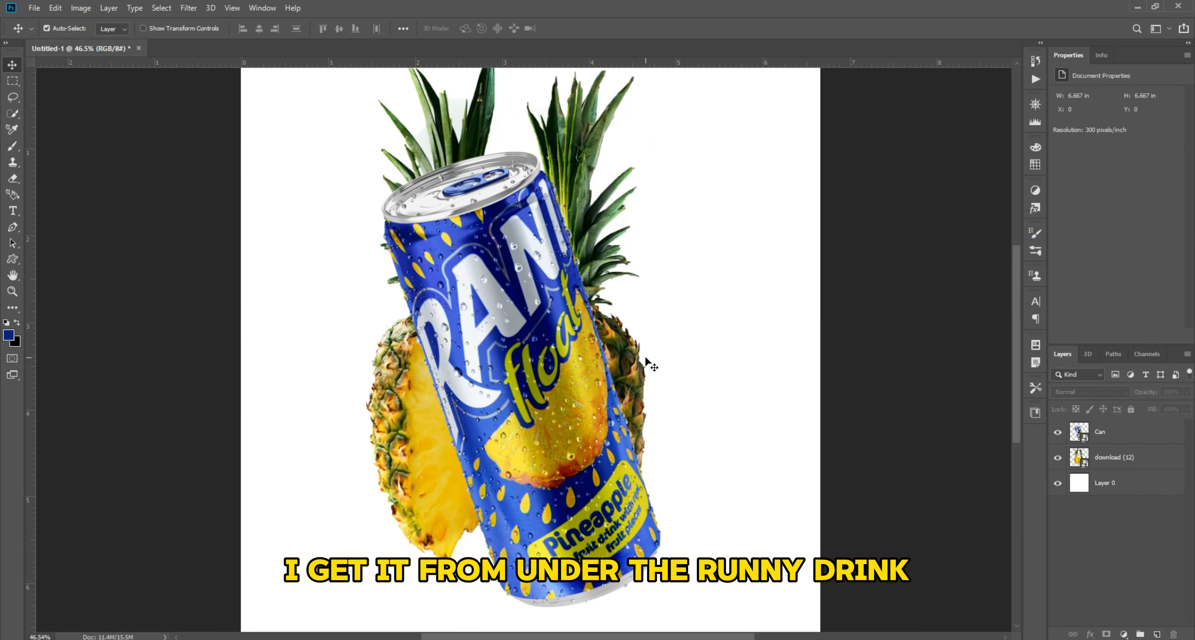
click(663, 366)
Step: Apply a Color Overlay effect in dark blue 010825 at 100% opacity to the white background Layer 0
double_click(1160, 483)
click(726, 279)
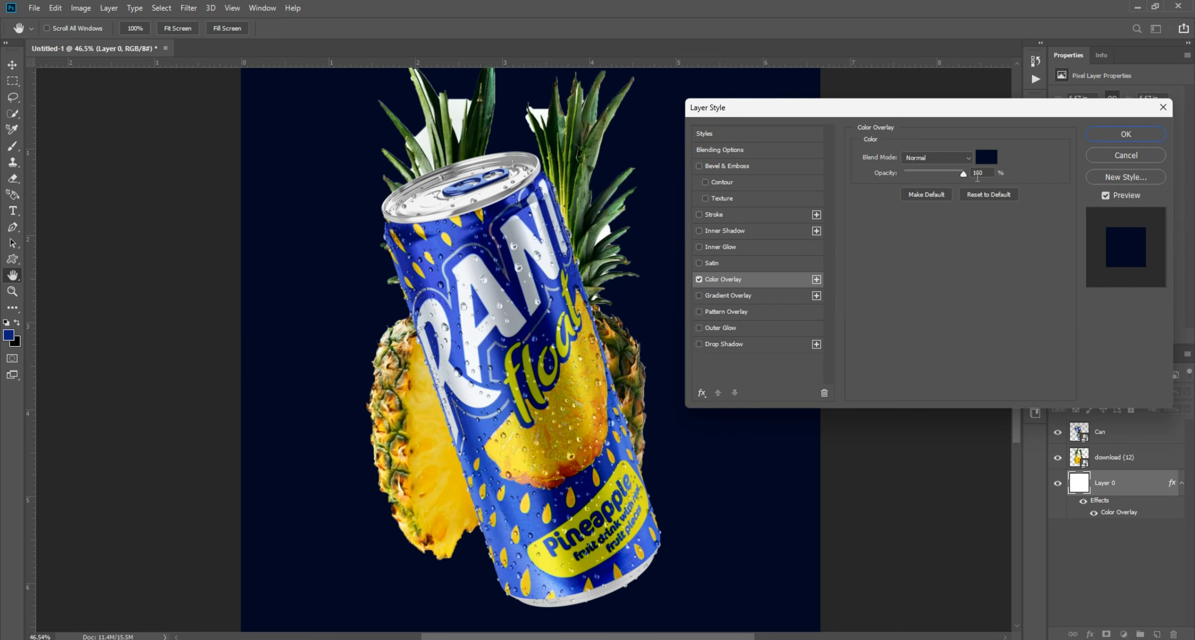
click(986, 157)
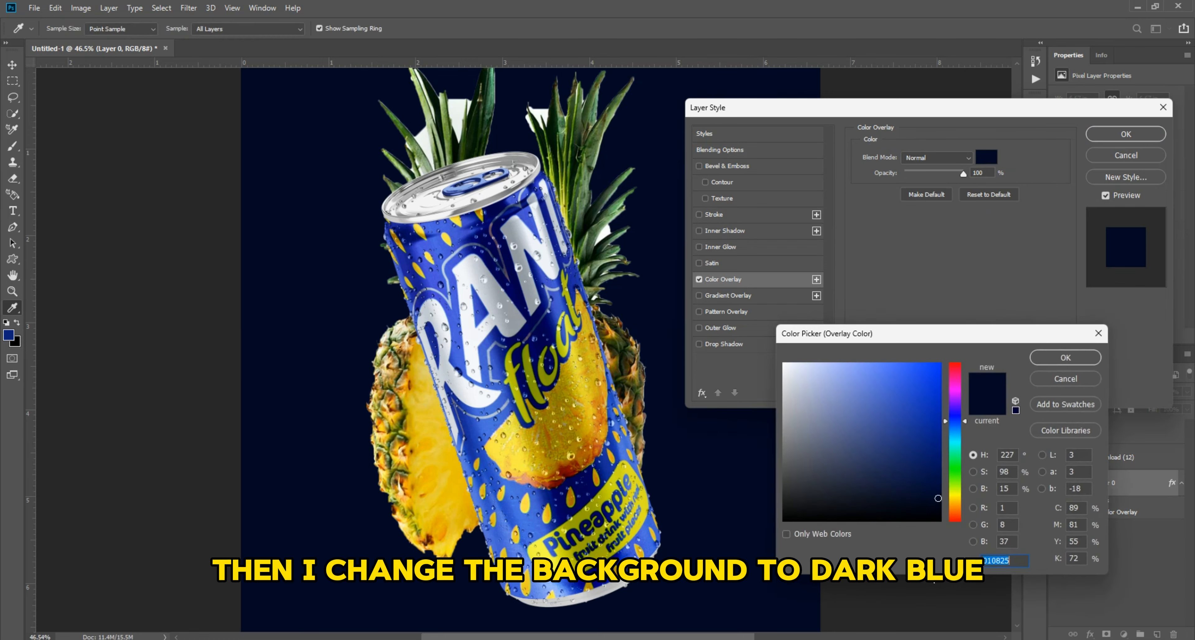
click(1066, 362)
click(1106, 134)
Step: Hide the Can layer and rasterize the download (12) pineapple layer
click(423, 425)
key(ctrl+t)
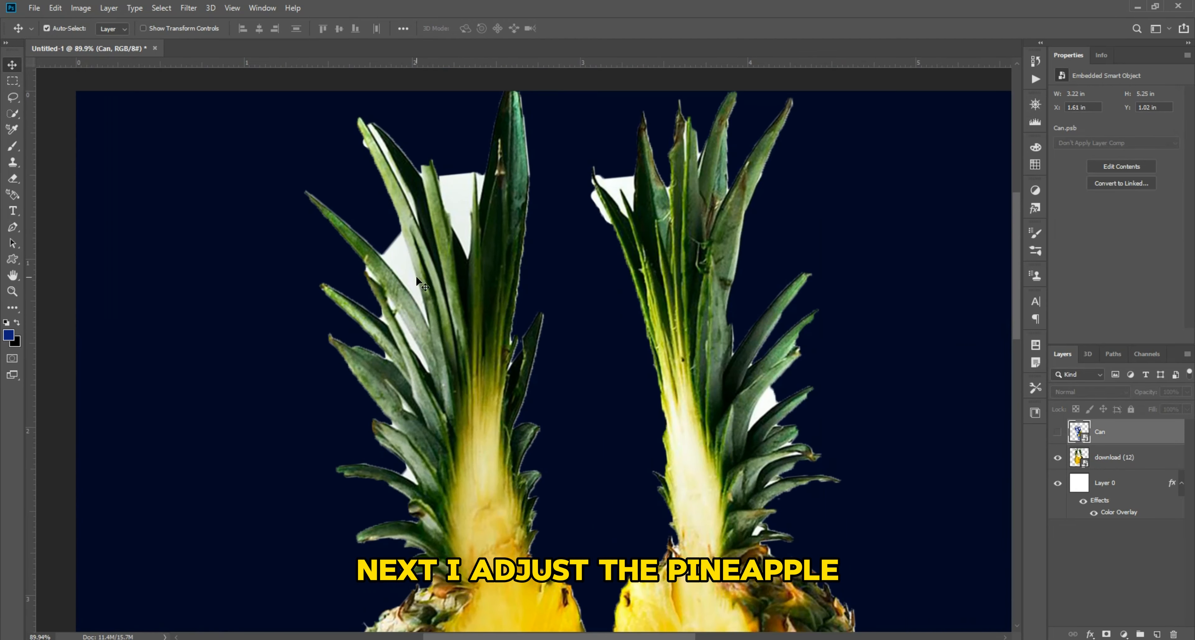
click(1113, 457)
right_click(1127, 457)
click(1051, 356)
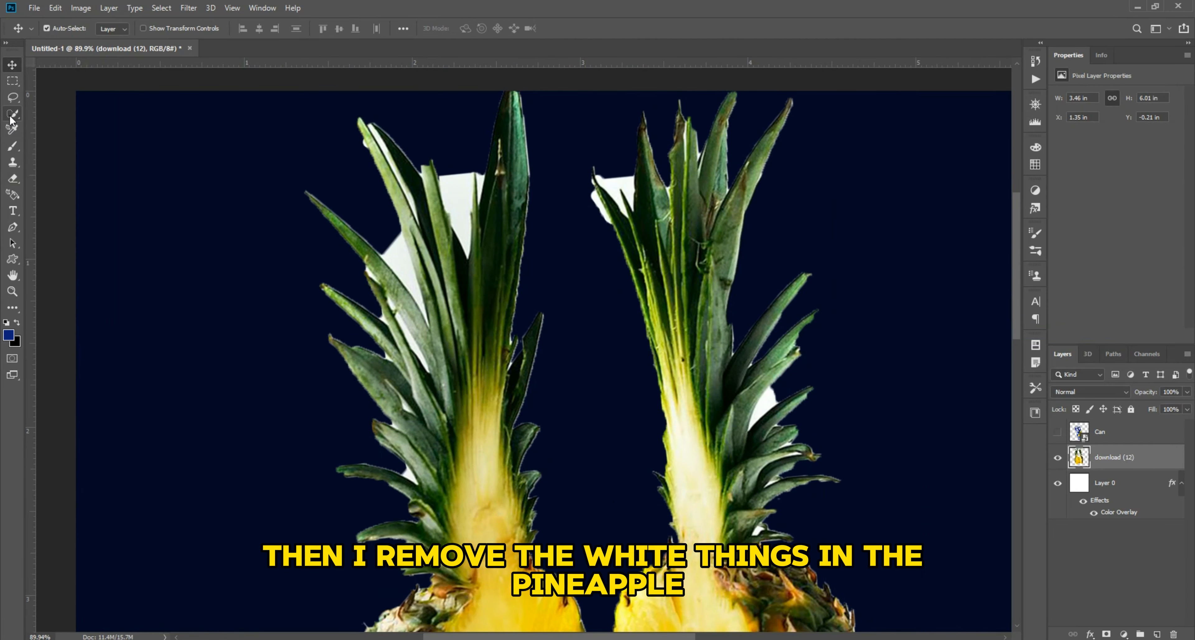
Step: Outline the white patch between the left pineapple's upper leaves with the Pen tool, turn it into a selection, delete its pixels and deselect
key(p)
scroll(499, 226, up, 2)
click(460, 263)
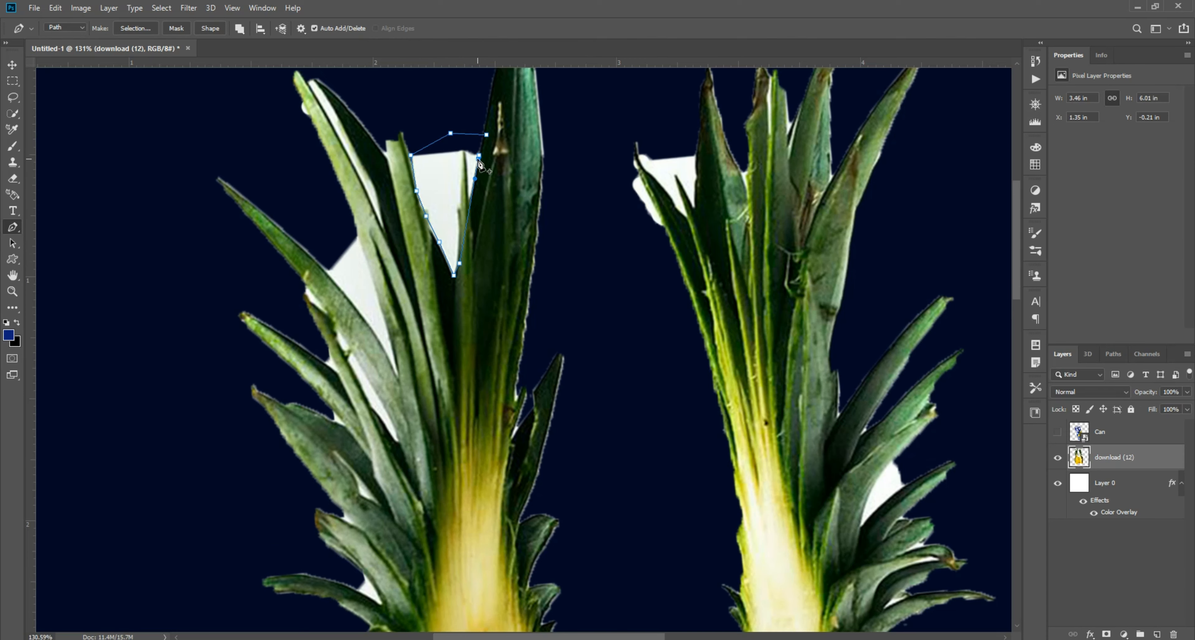
right_click(438, 184)
click(478, 155)
right_click(442, 178)
click(494, 229)
key(Return)
key(Delete)
key(ctrl+d)
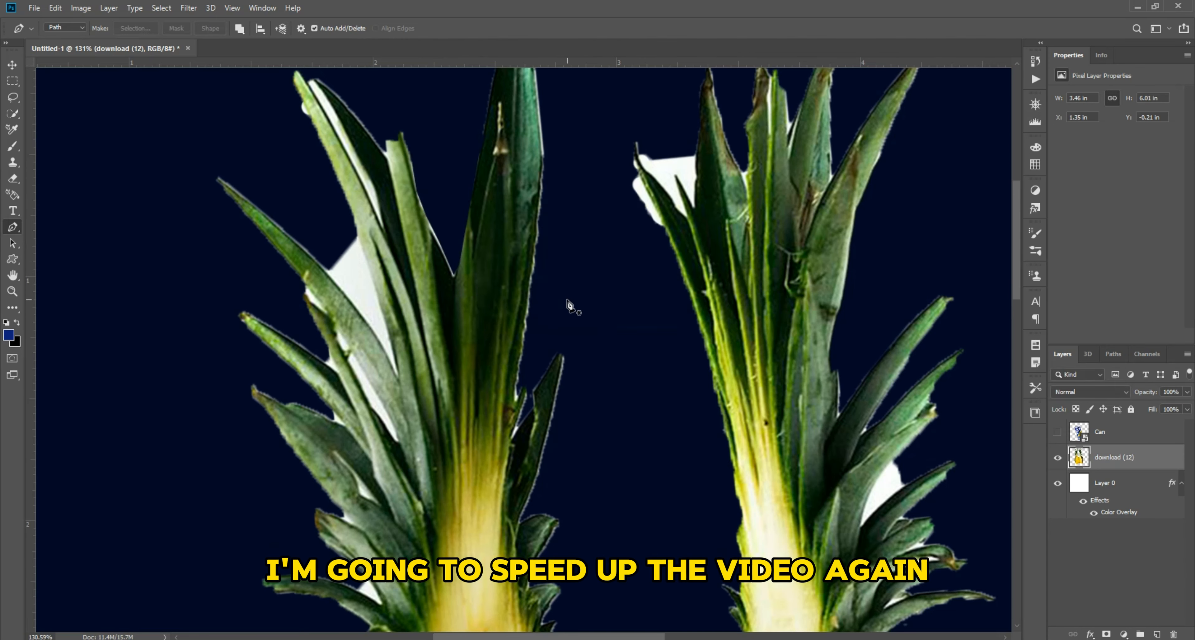
Step: Trace the white patch between the right pineapple's outer right leaves with the Pen tool, convert the path to a selection and delete its contents
scroll(567, 299, down, 2)
scroll(770, 473, up, 2)
drag(770, 473, 626, 283)
scroll(626, 283, up, 2)
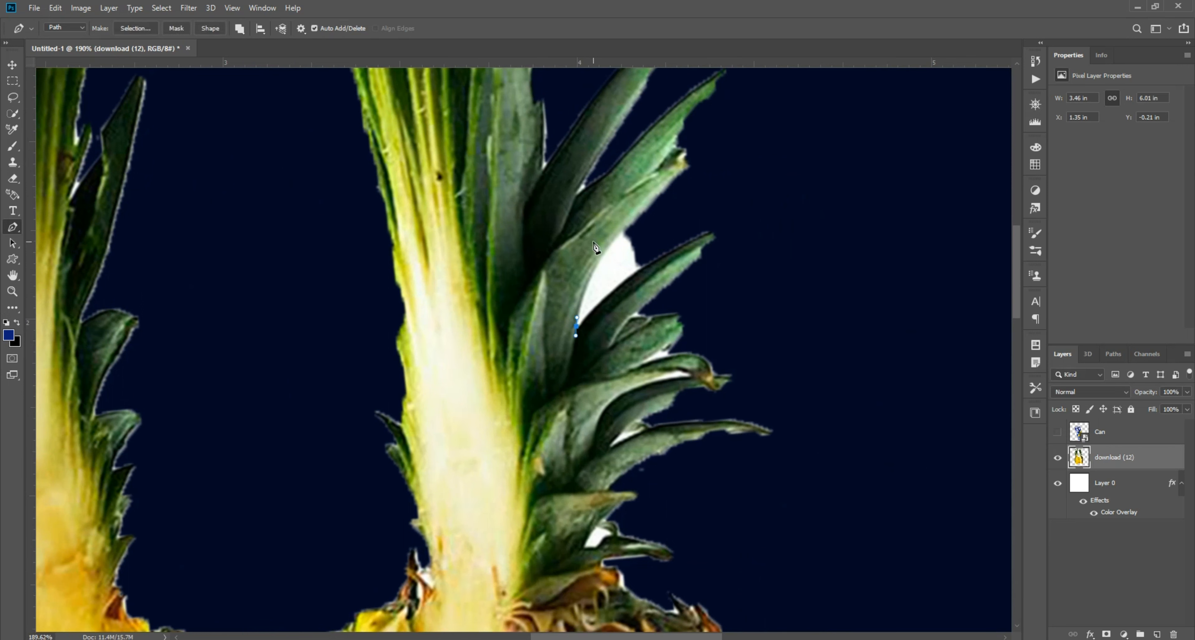
click(621, 232)
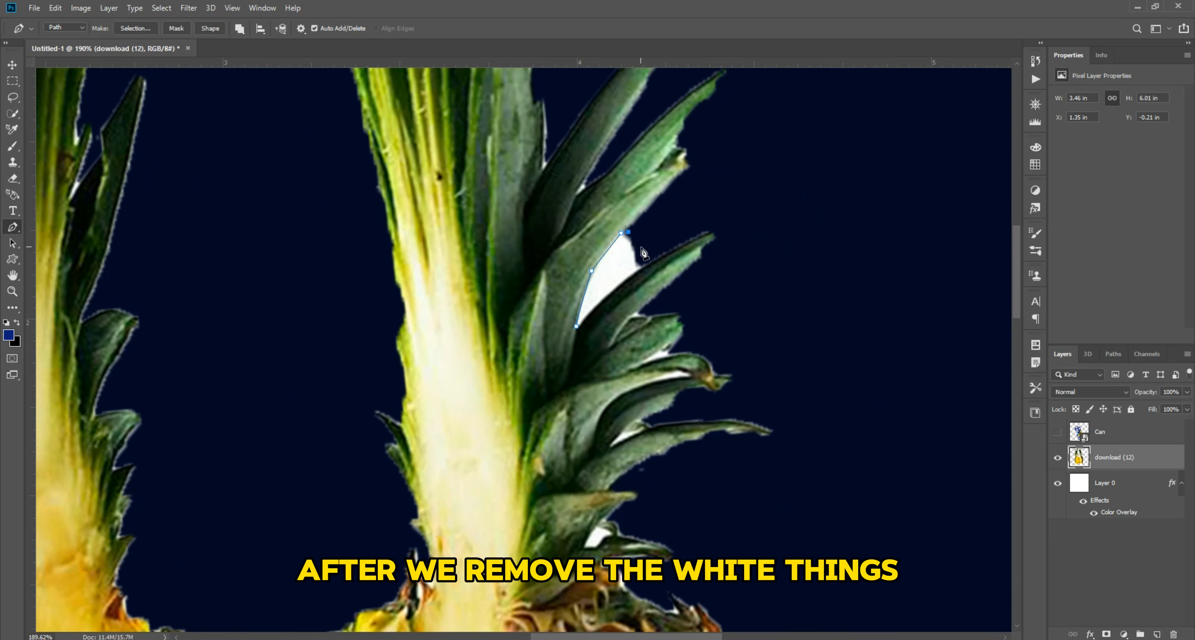
click(578, 326)
right_click(608, 284)
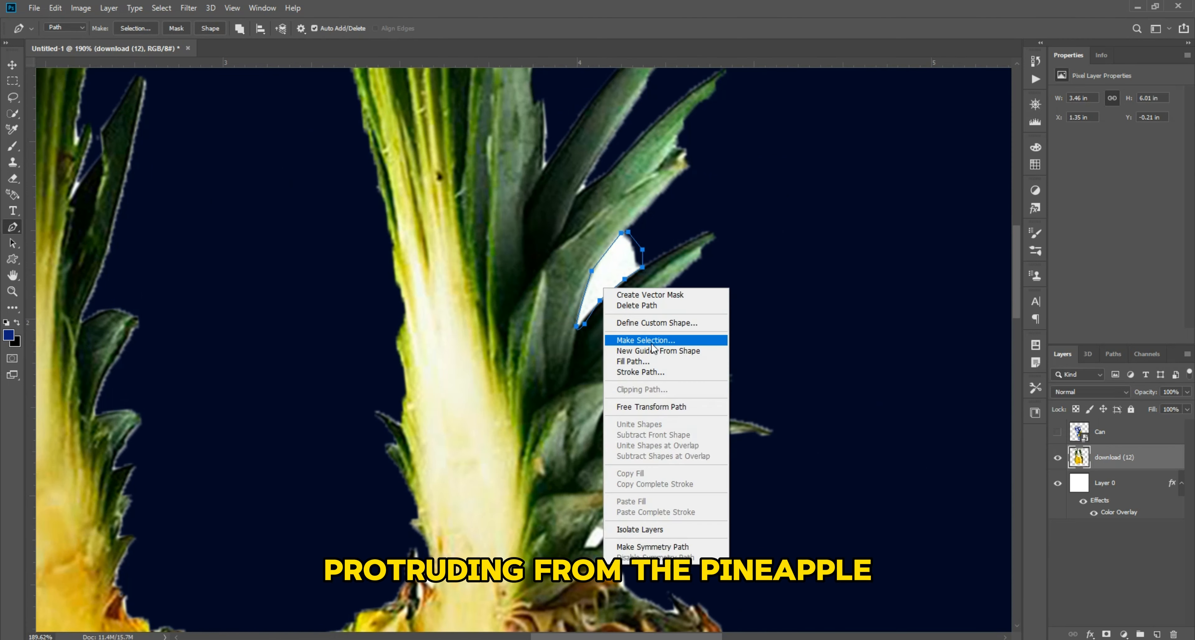
click(636, 338)
key(Return)
key(Delete)
key(ctrl+d)
Step: Trace the white area between the upper left leaves of the right pineapple's crown, make it a selection and delete its contents
scroll(579, 324, down, 2)
drag(528, 185, 527, 249)
scroll(533, 257, up, 3)
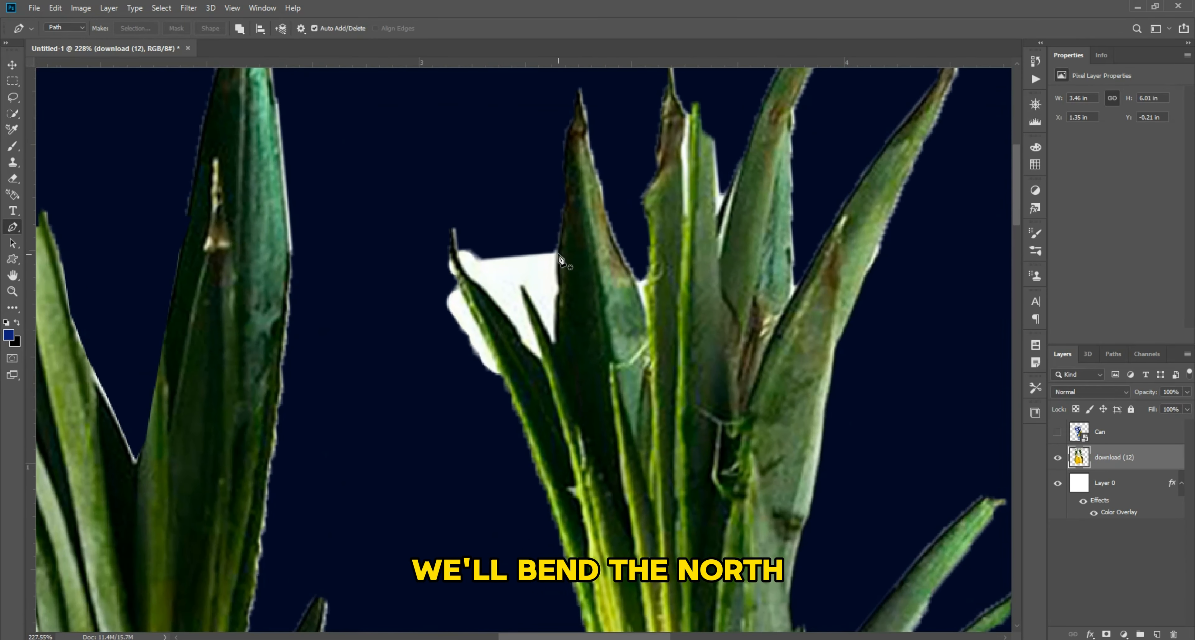
click(556, 344)
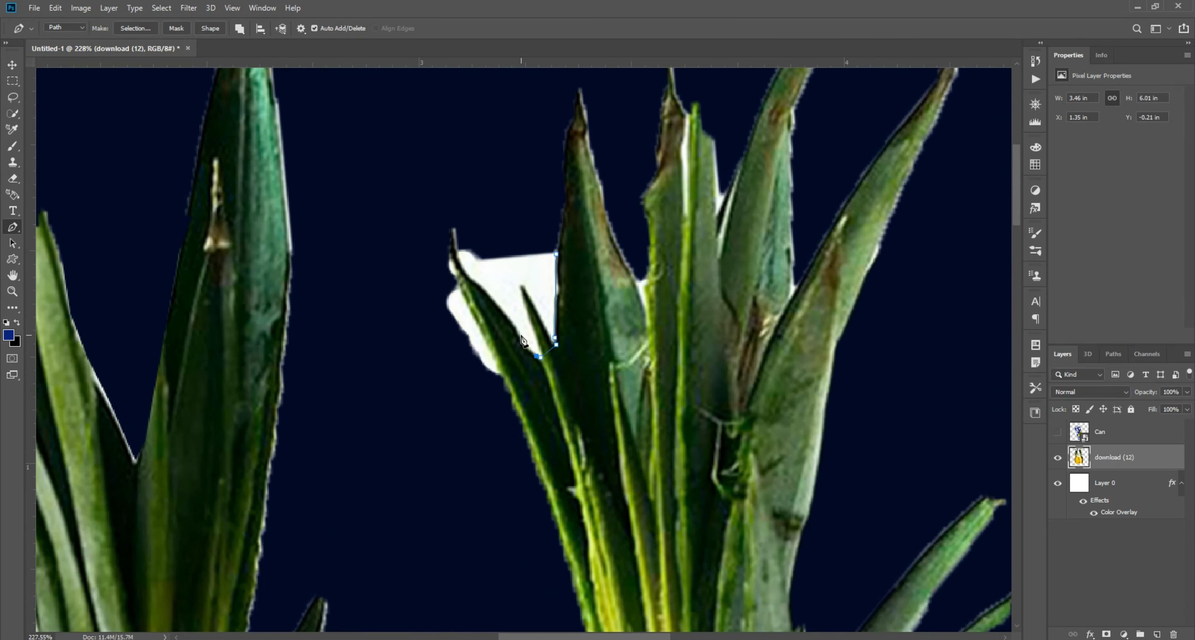
click(554, 253)
right_click(537, 254)
click(579, 306)
key(Return)
key(Delete)
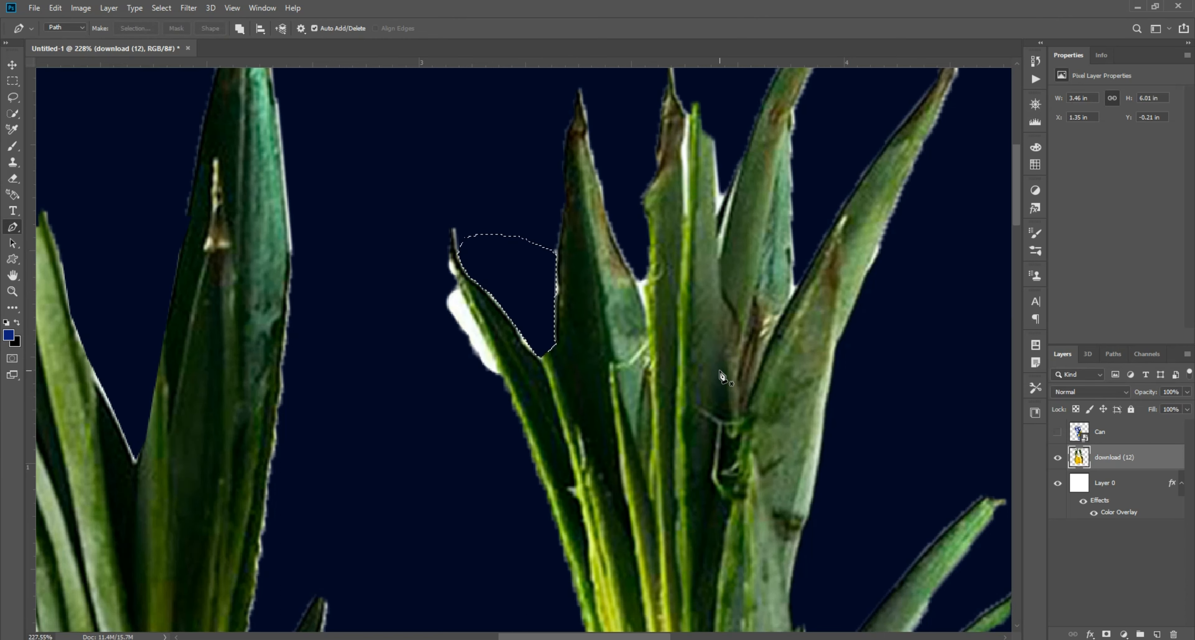
key(ctrl+d)
Step: Outline the white strip along the outer edge of the right crown's leftmost leaf, make it a selection, delete it and deselect
scroll(494, 274, up, 2)
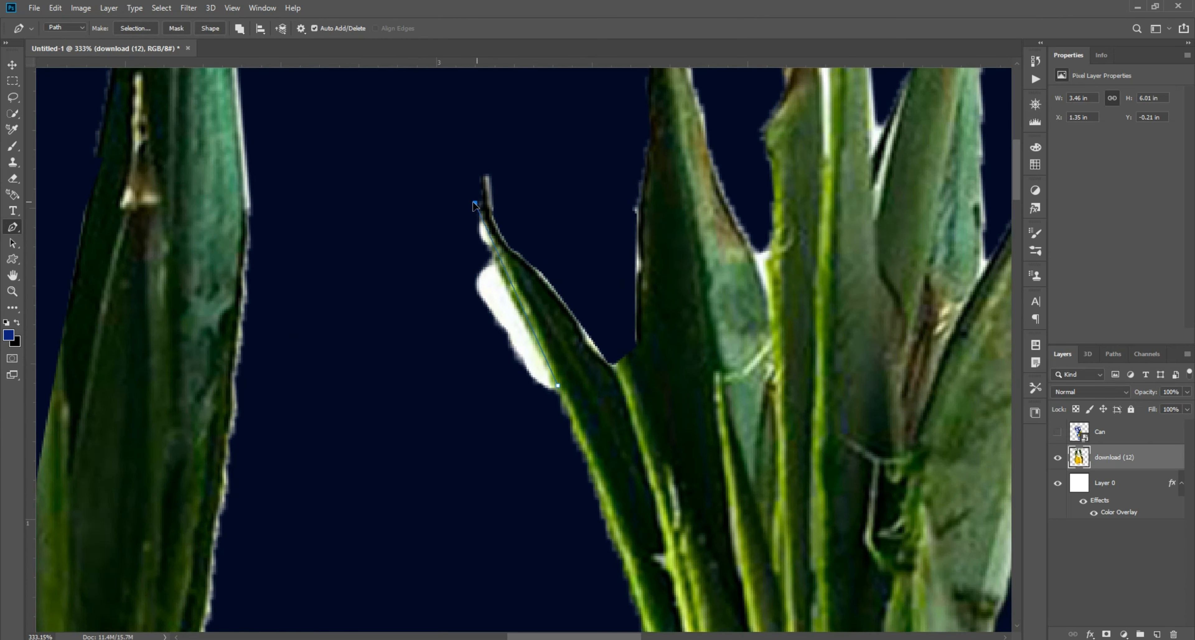
click(557, 385)
right_click(502, 343)
click(533, 399)
key(Return)
key(Delete)
key(ctrl+d)
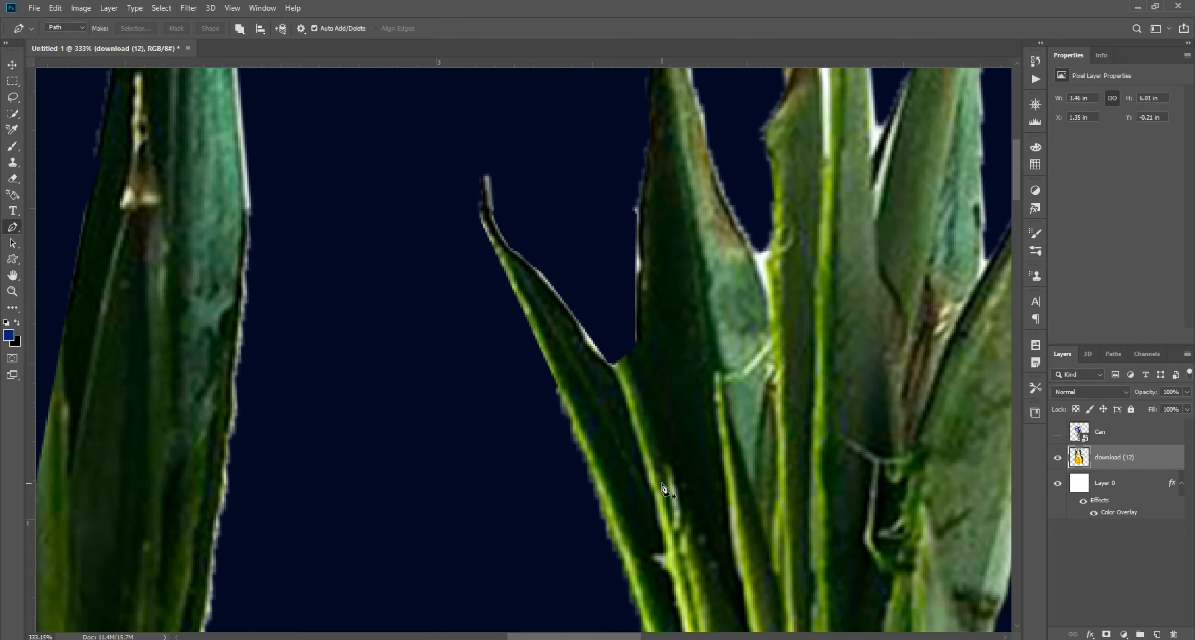
Step: Trace the large white gap between the left pineapple's upper left crown leaves with the Pen tool, convert it to a selection, delete it and deselect
scroll(702, 382, down, 8)
scroll(493, 390, up, 4)
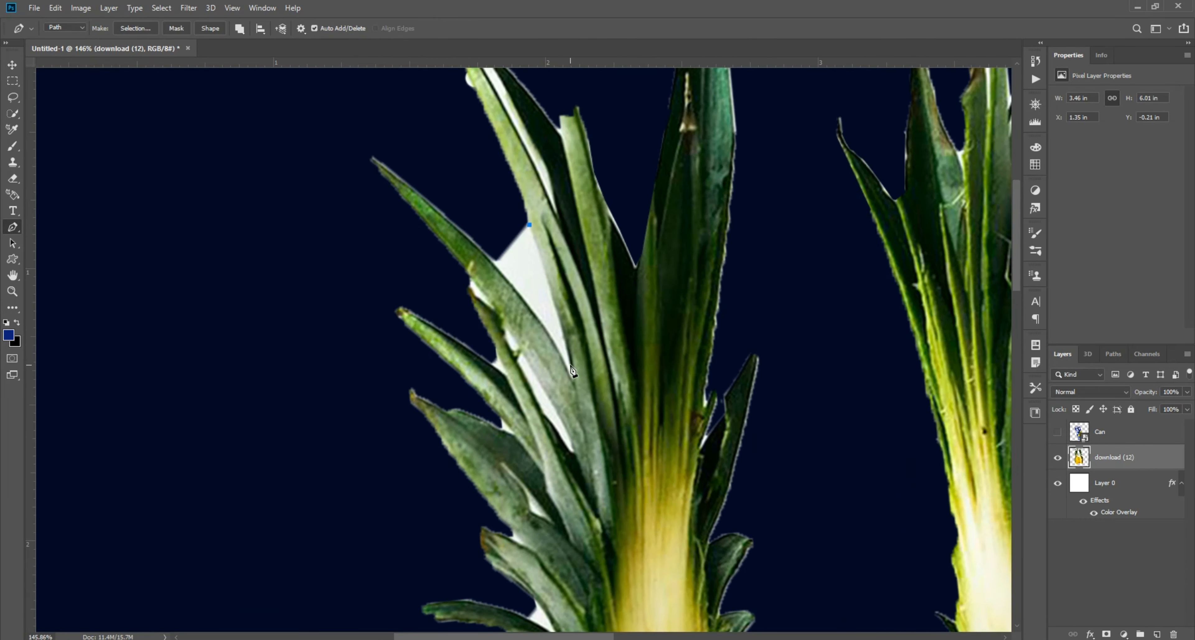
click(490, 260)
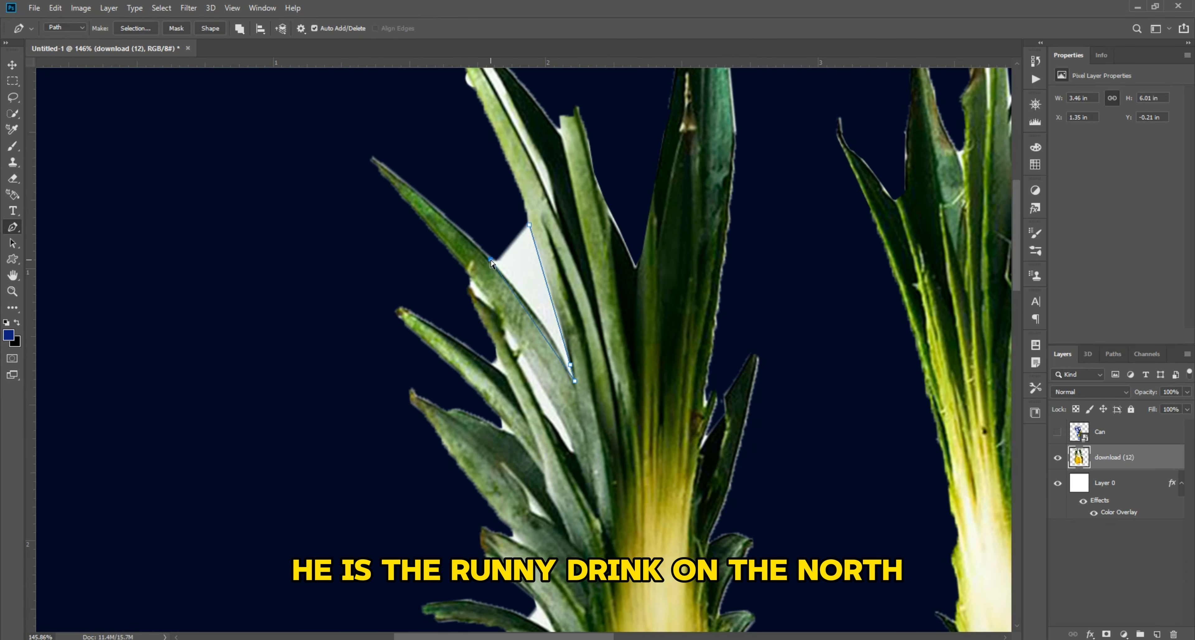
click(529, 226)
right_click(532, 277)
click(600, 328)
key(Return)
key(Delete)
key(ctrl+d)
scroll(551, 427, down, 3)
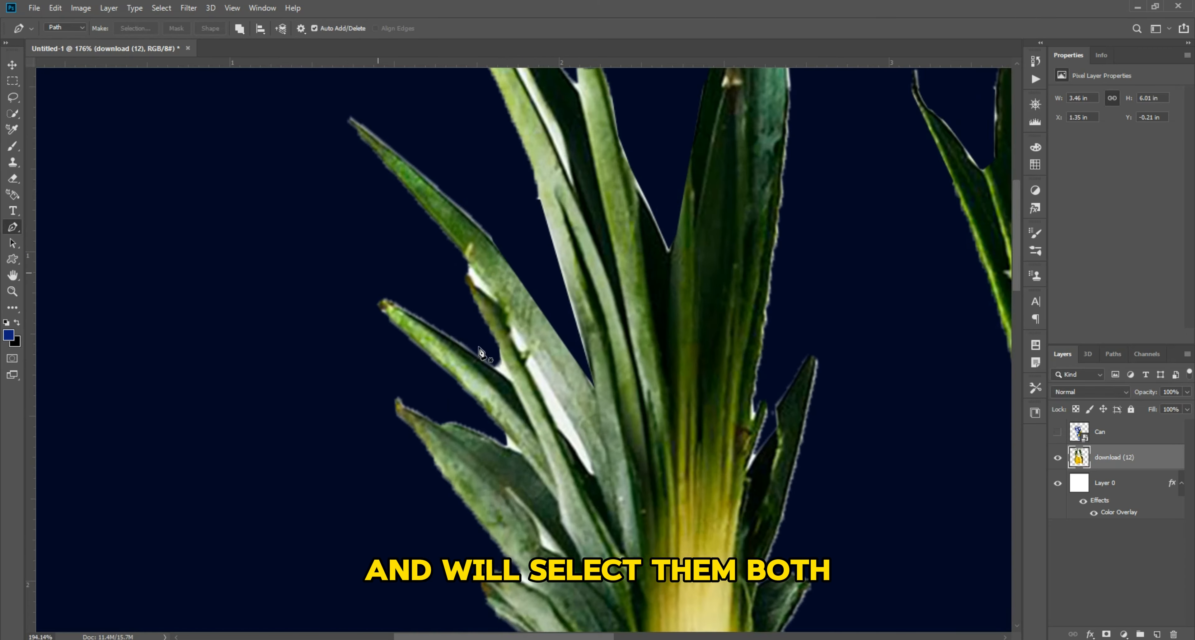
Step: Outline the white patch between the left crown's lower left leaves with the Pen tool, turn it into a selection and delete its pixels
scroll(551, 427, up, 4)
click(597, 443)
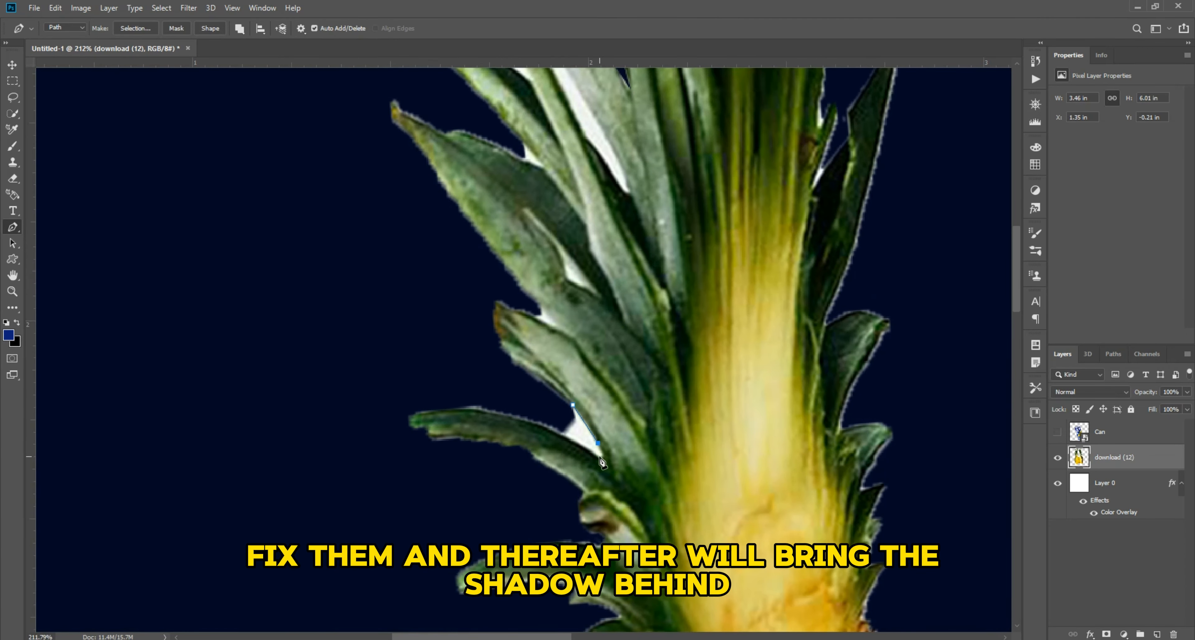
right_click(574, 409)
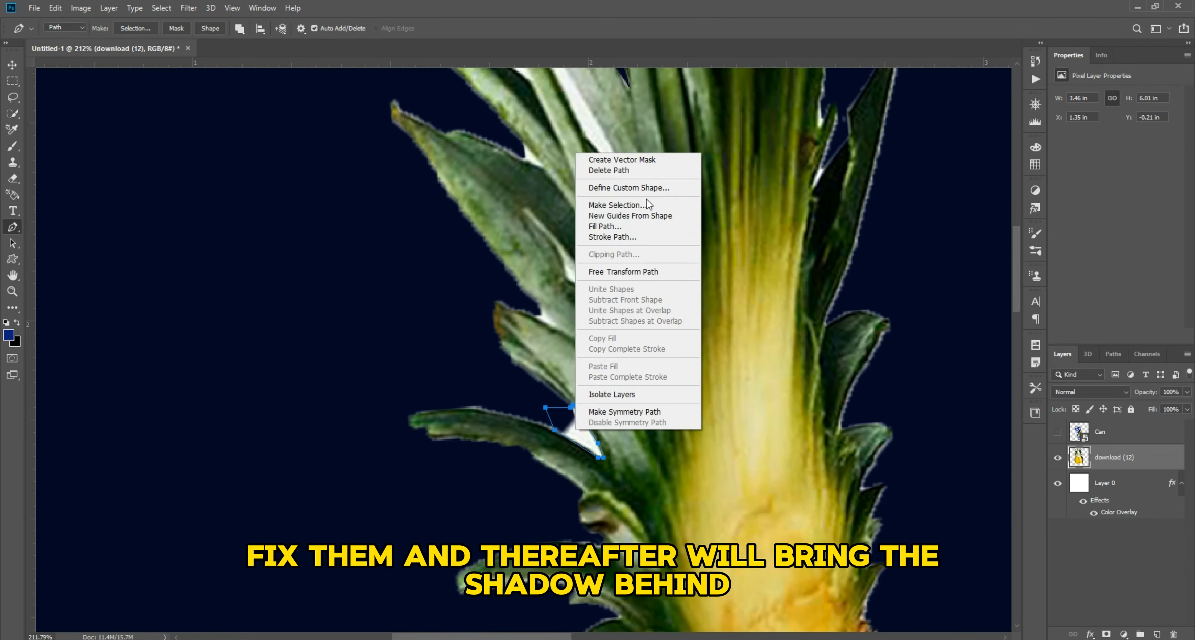
click(646, 199)
key(Return)
scroll(688, 382, down, 4)
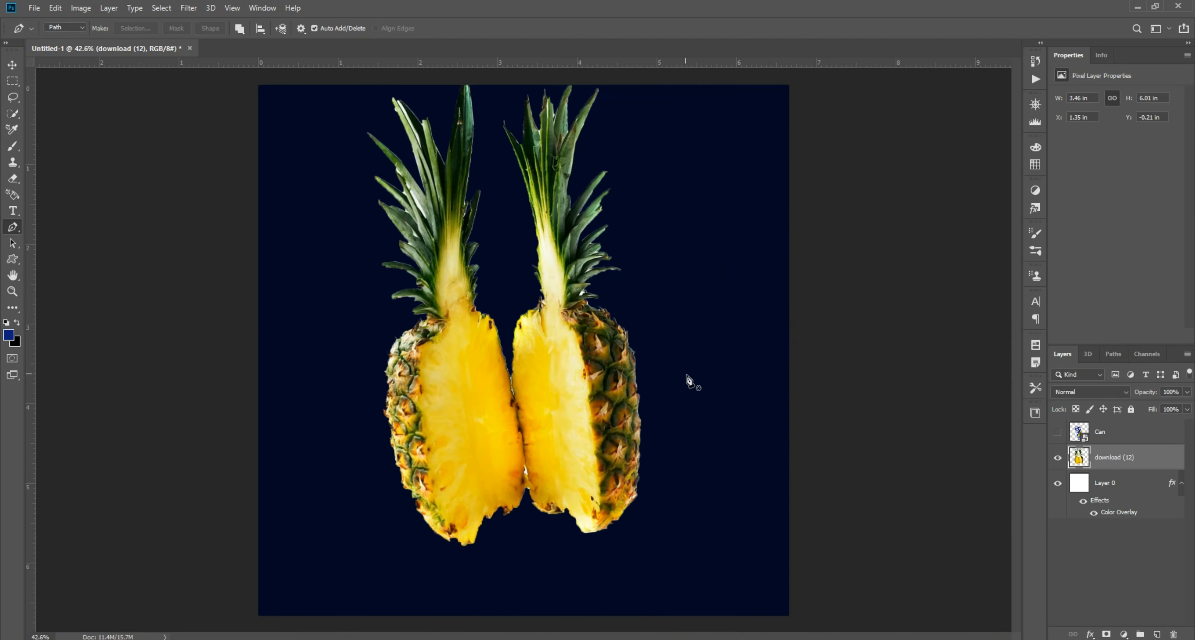
Step: Trace the narrow white sliver between the left crown's middle leaves, make it a selection and delete its contents
scroll(482, 368, up, 5)
click(485, 364)
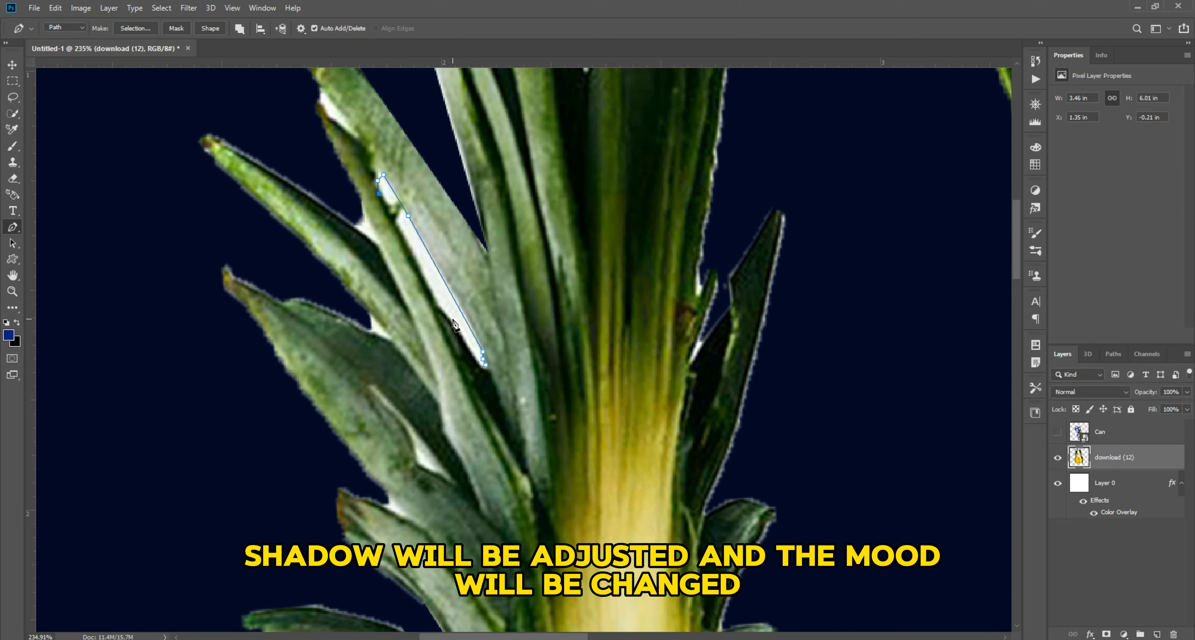
click(439, 307)
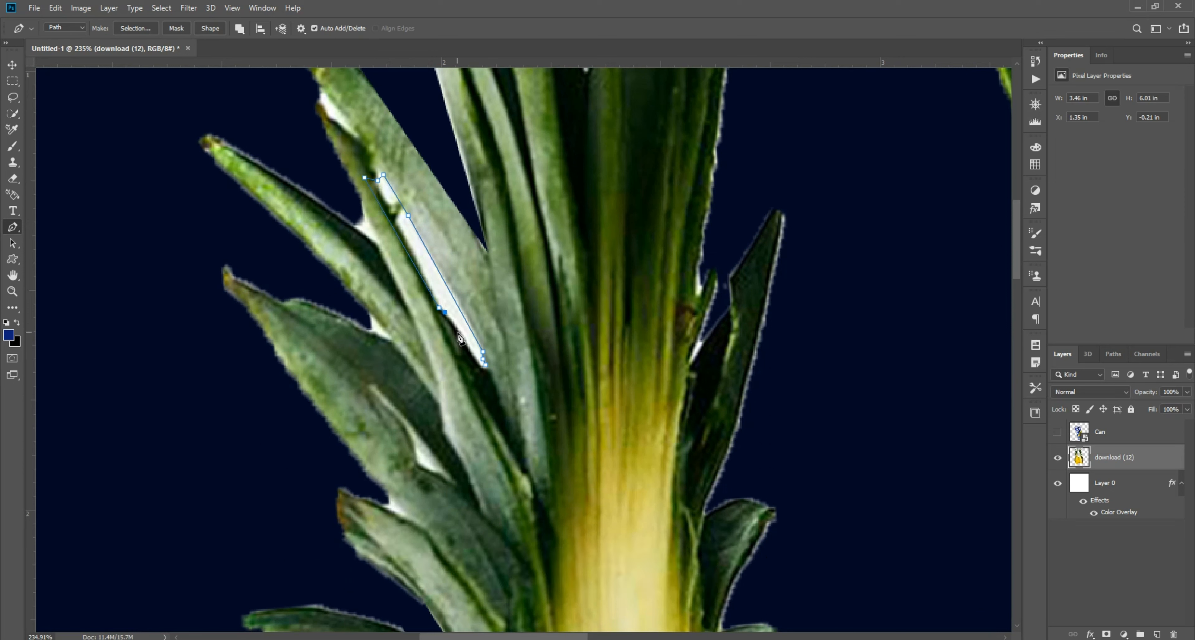
right_click(449, 294)
click(520, 348)
key(Escape)
right_click(429, 269)
click(488, 323)
key(Return)
scroll(676, 450, down, 8)
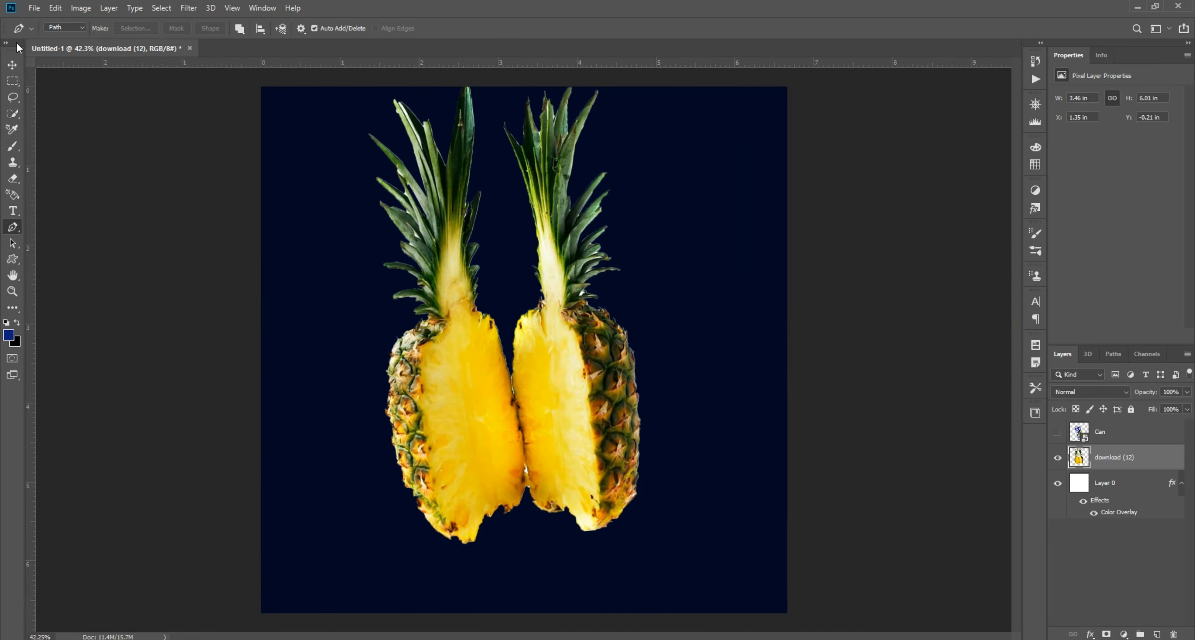
Step: Show the Can layer again, scale the can down and position it in front of the two pineapple halves
click(12, 65)
click(185, 232)
click(464, 393)
click(1057, 431)
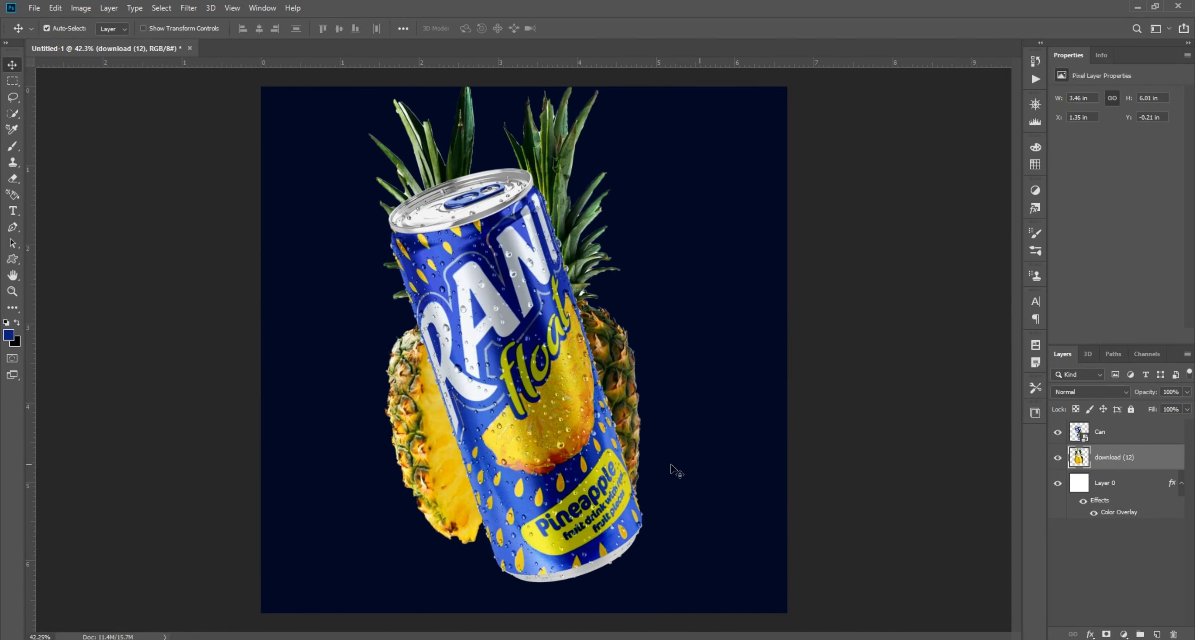
drag(492, 403, 480, 402)
key(ctrl+t)
drag(830, 379, 681, 380)
drag(479, 406, 567, 427)
key(Return)
Step: Rotate the pineapple image slightly counter-clockwise to follow the can's tilt and reposition it behind the can
click(633, 393)
key(ctrl+t)
drag(673, 280, 653, 264)
drag(616, 329, 612, 328)
key(Return)
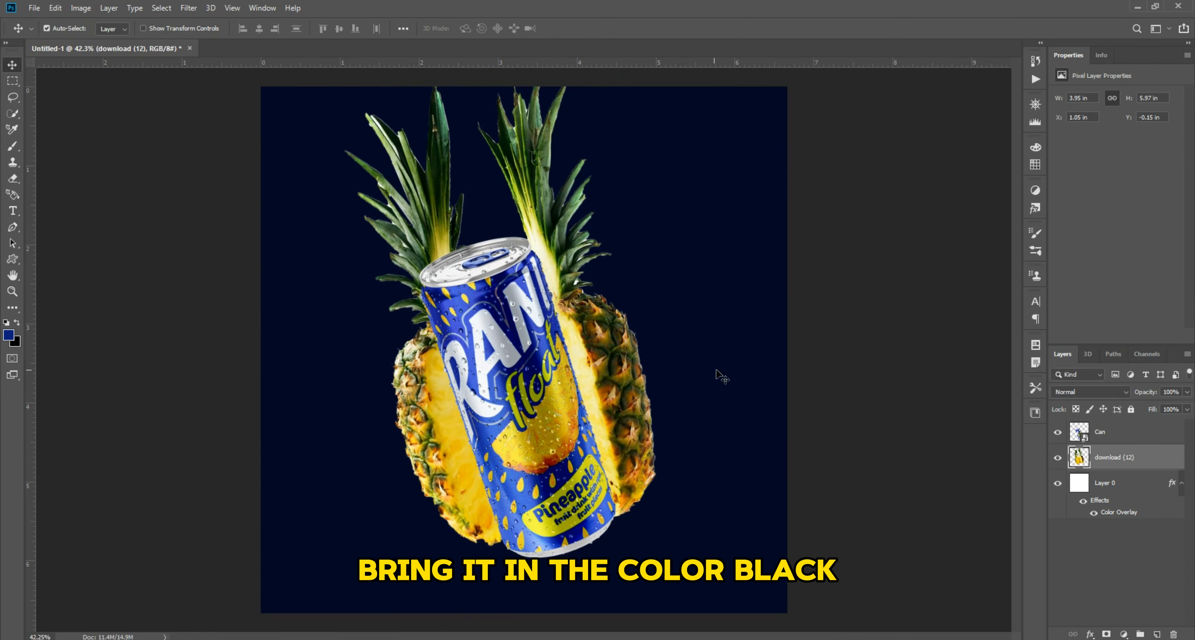
Step: Lock the background Layer 0 and slightly enlarge the can and pineapples together, keeping them centred on the canvas
click(1113, 482)
click(1130, 409)
drag(723, 394, 231, 277)
key(ctrl+t)
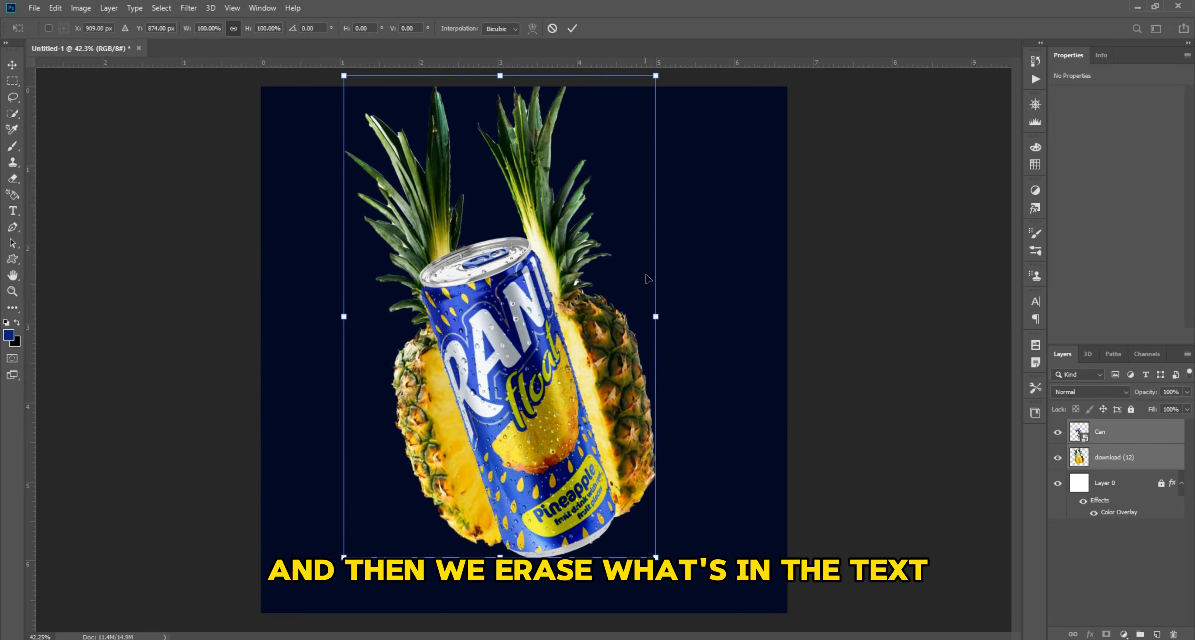
drag(655, 317, 669, 317)
mouse_move(619, 347)
mouse_down()
mouse_move(608, 324)
mouse_move(622, 350)
mouse_up()
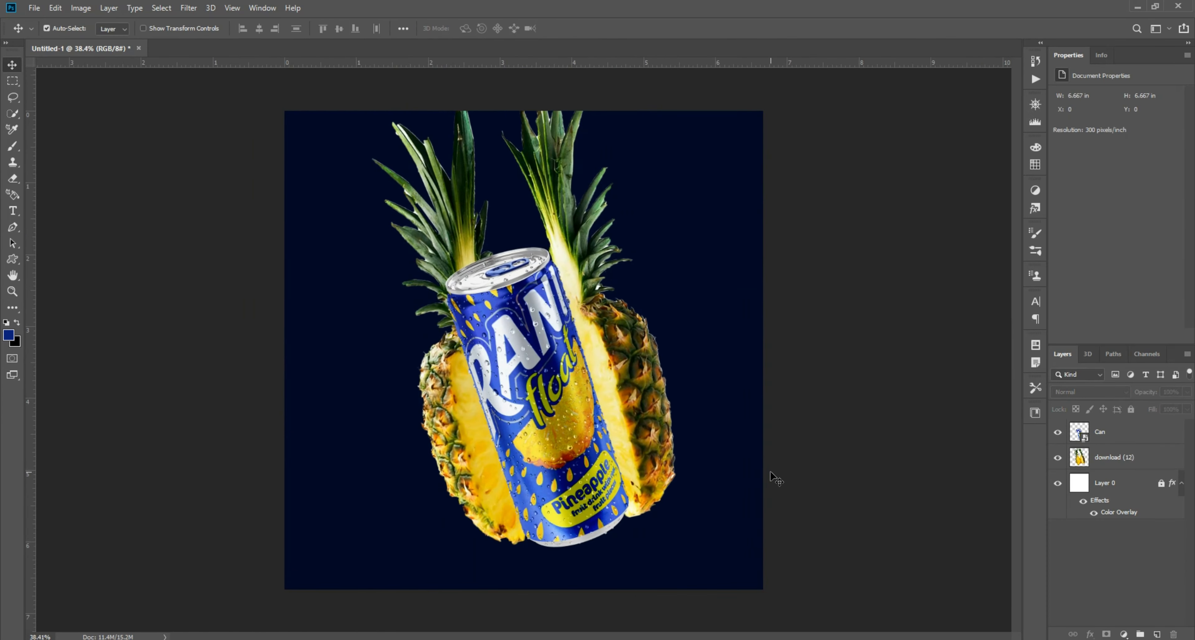
Step: Place the dark texture image download (6) beneath the pineapple layer and scale it to the full canvas width
click(638, 638)
click(278, 121)
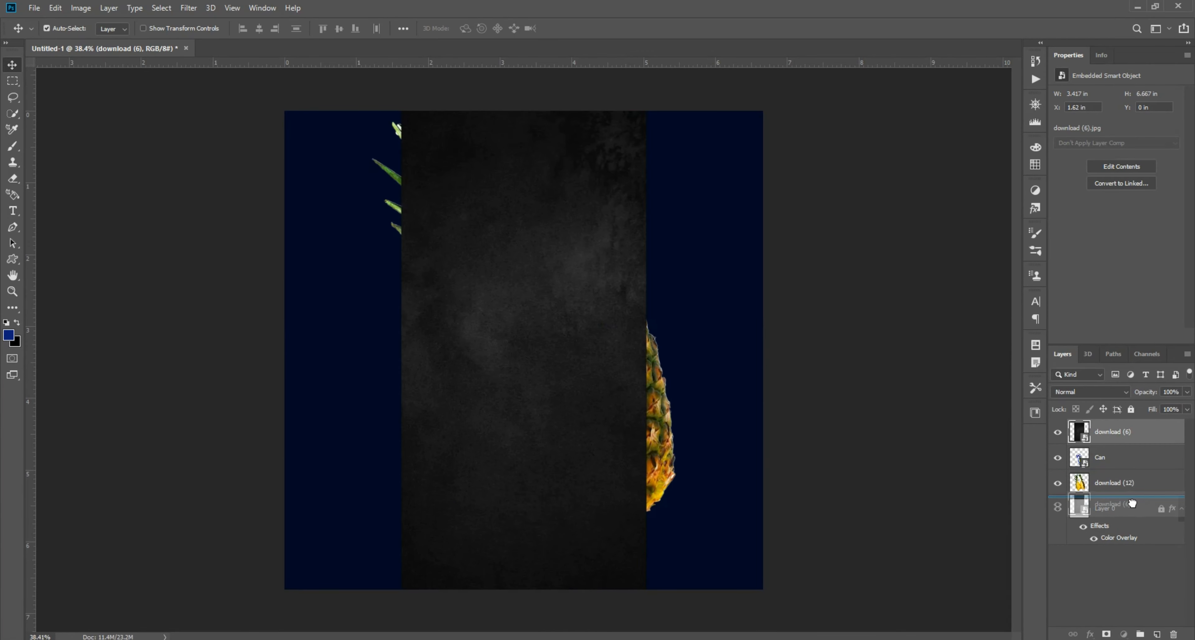
drag(1132, 503, 1132, 502)
key(ctrl+t)
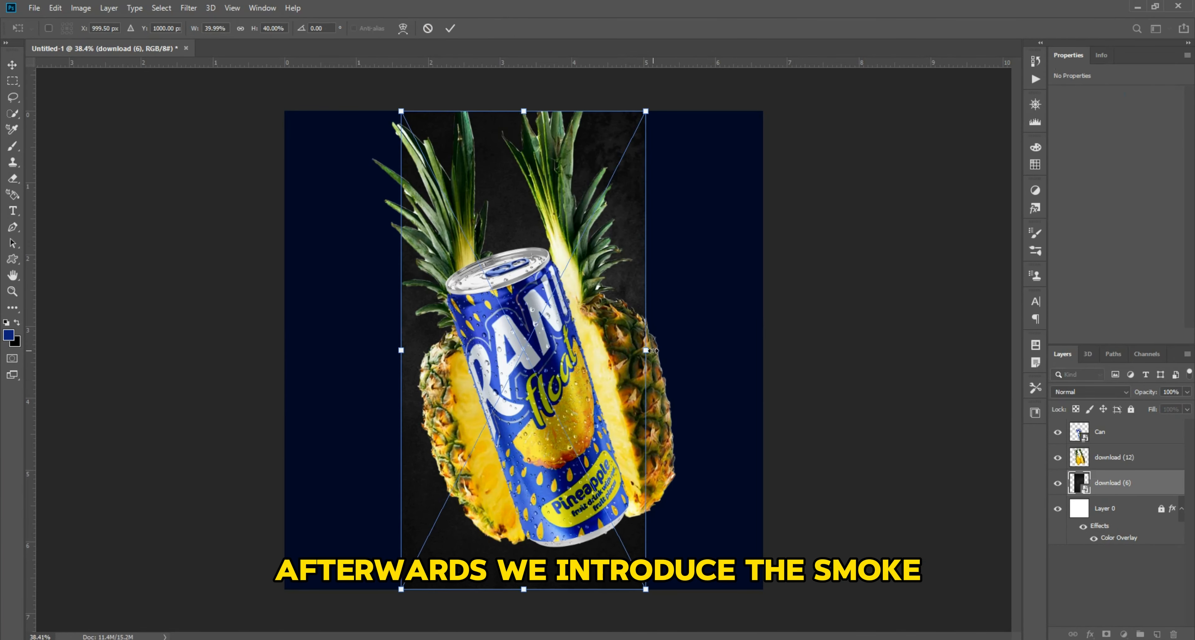
drag(648, 350, 765, 351)
drag(400, 351, 280, 351)
key(Return)
Step: Set the download (6) texture layer's blend mode to Subtract and add a layer mask to it
click(1090, 392)
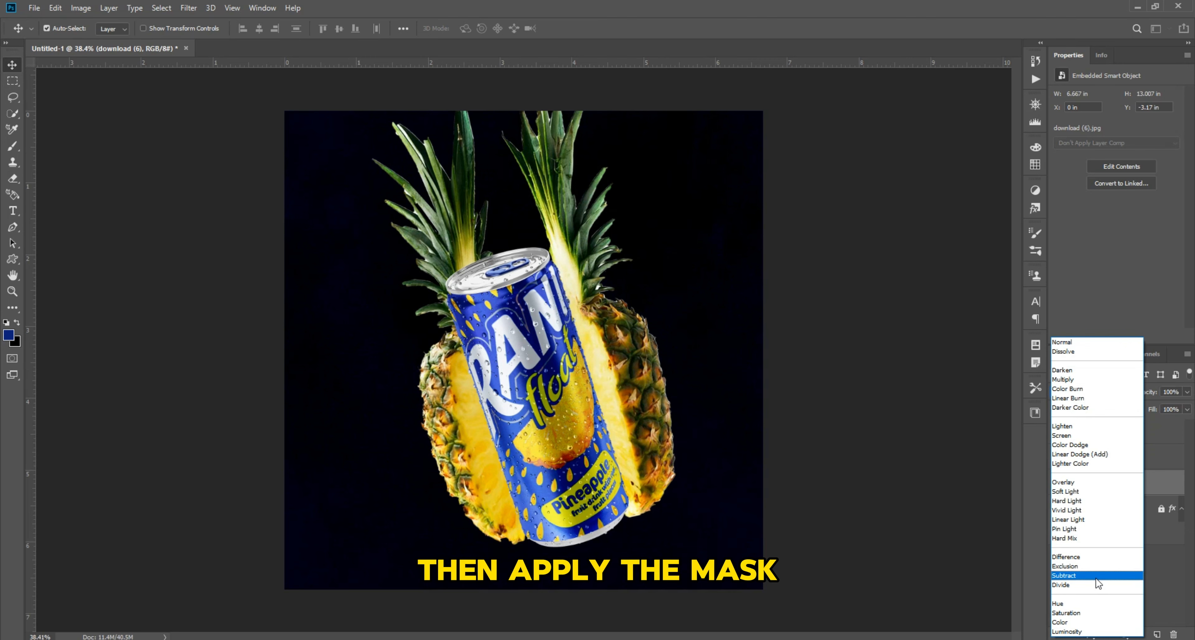
click(1098, 575)
click(1106, 634)
Step: Paint black over the centre of the texture's layer mask with a soft brush enlarged to 2100 px, keeping only dark canvas edges
key(b)
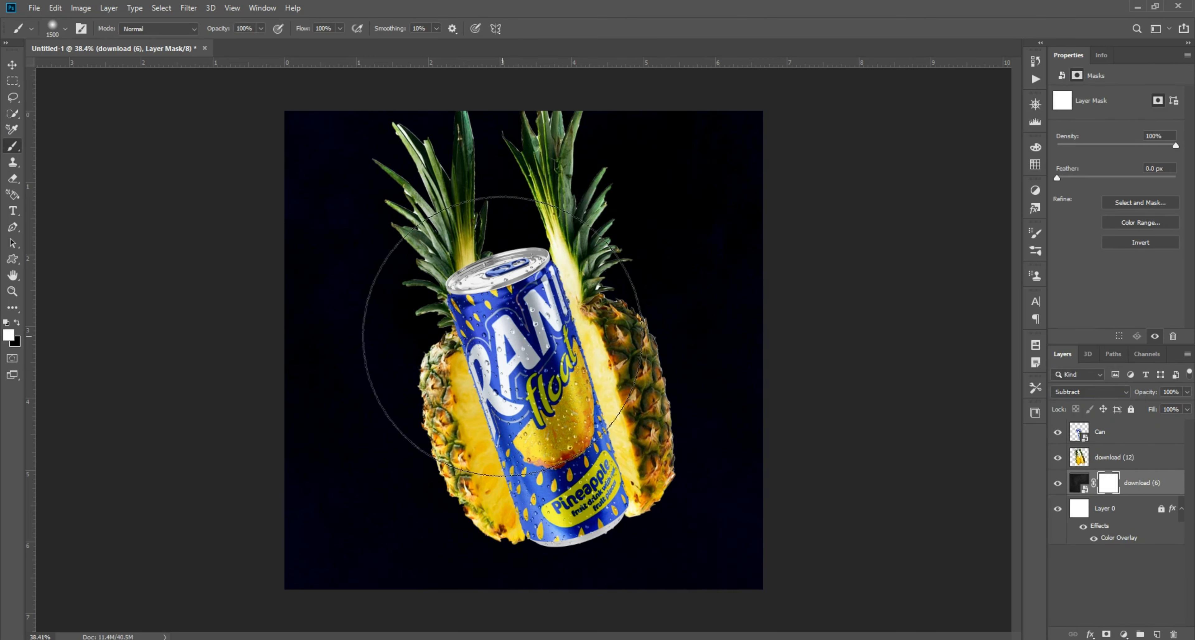
key(x)
click(522, 345)
key(bracketright)
key(bracketright)
key(bracketright)
key(bracketright)
key(bracketright)
key(bracketright)
click(505, 355)
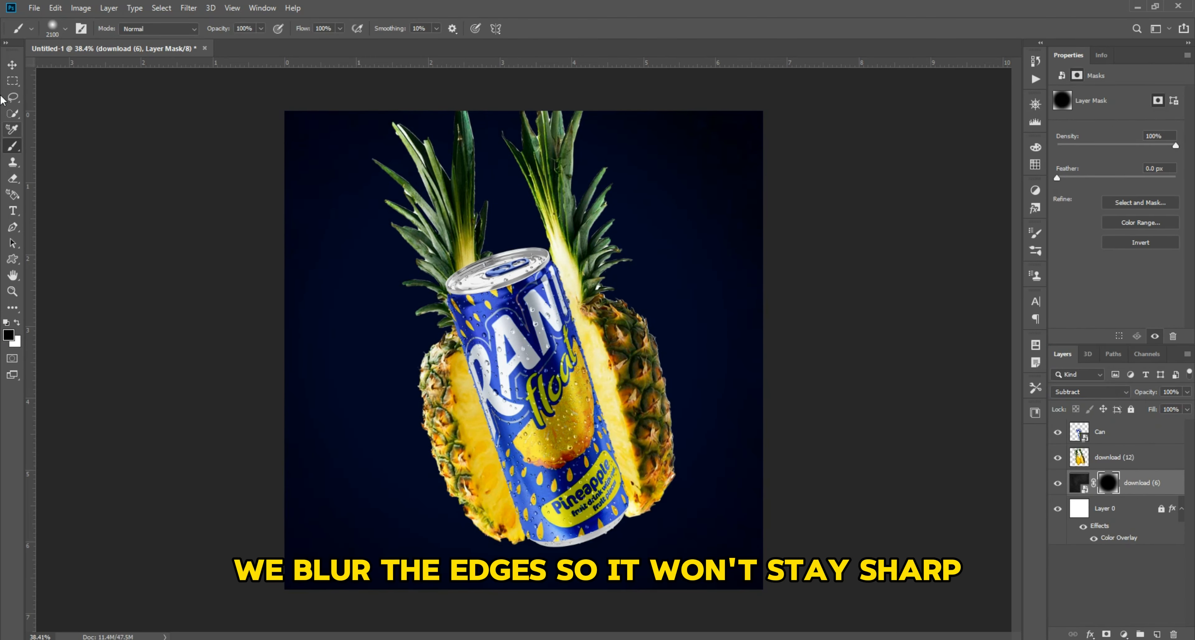
Step: Place the smoke image "jk," from the reny folder and move its layer directly below the pineapple layer
key(v)
key(ctrl+0)
key(ctrl+alt+a)
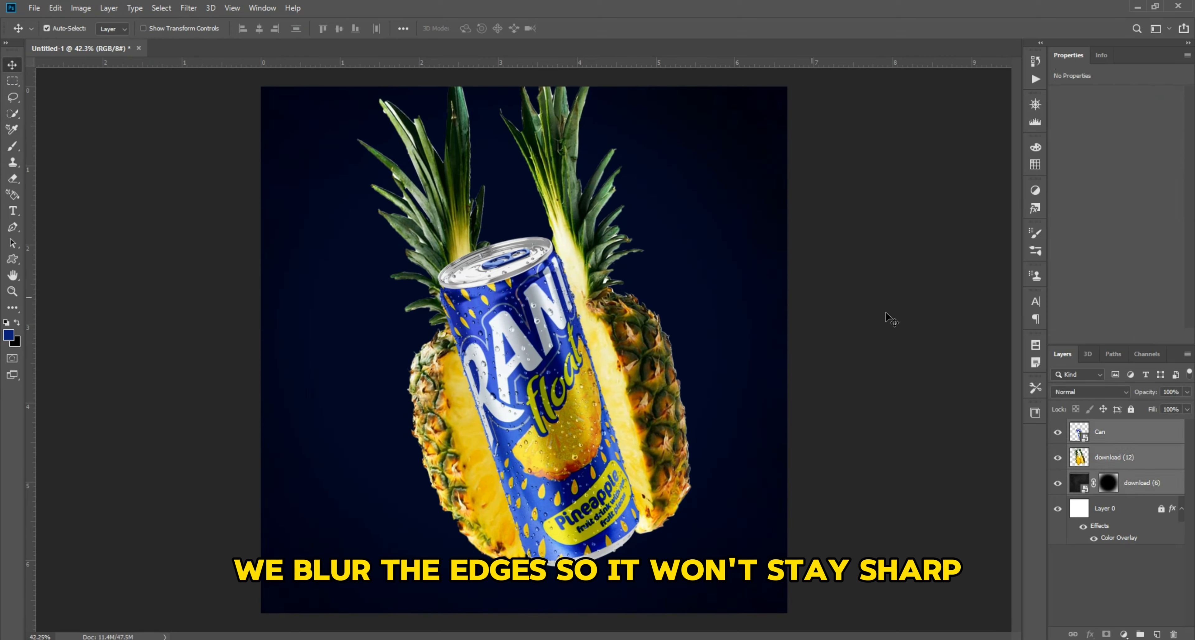
click(765, 346)
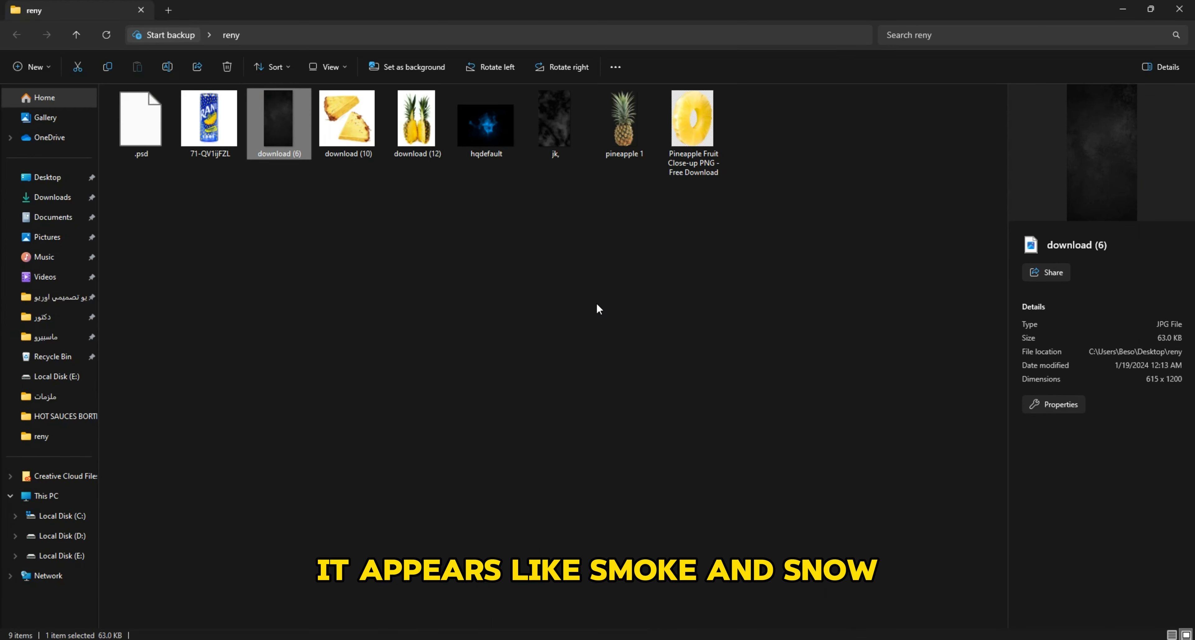
click(596, 298)
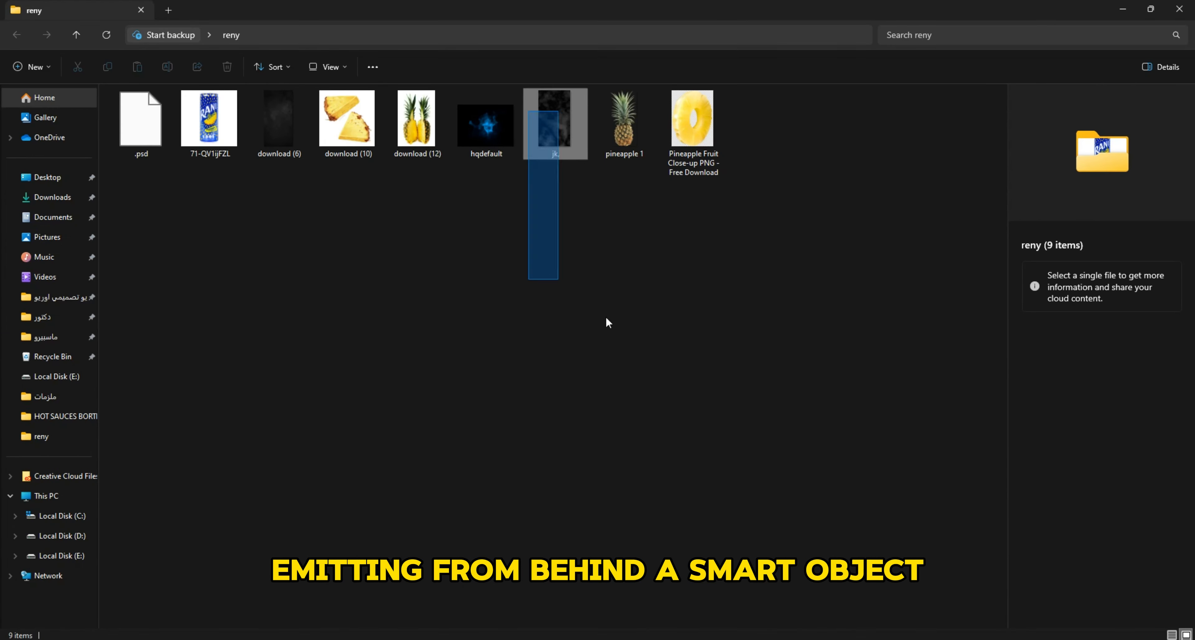
drag(554, 121, 684, 523)
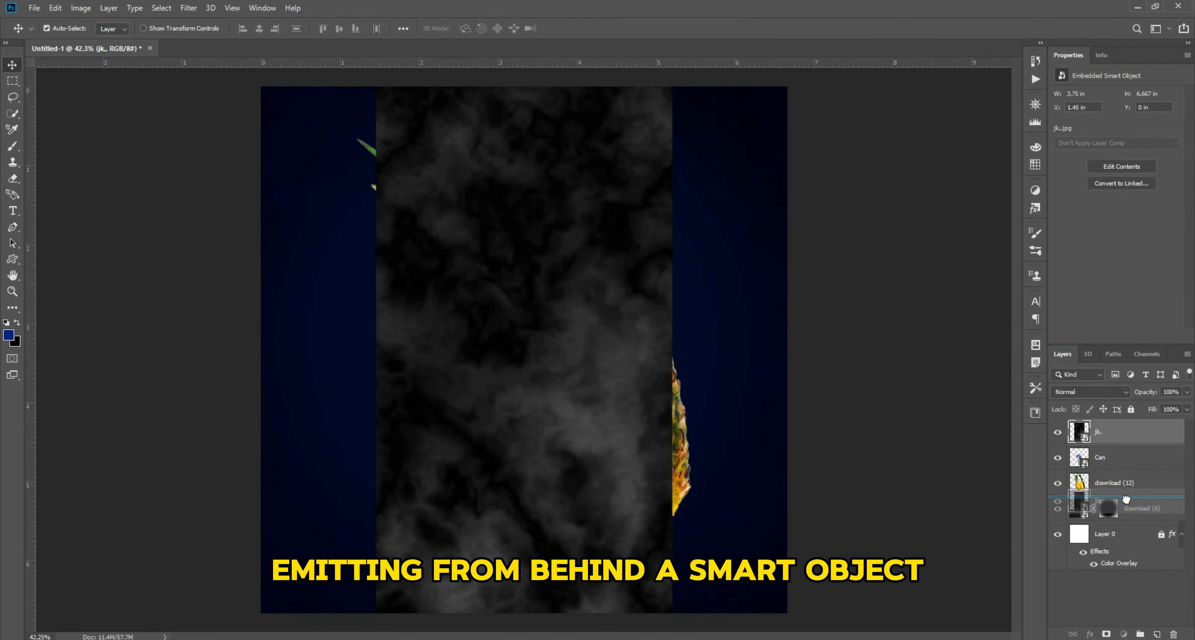
drag(1126, 499, 1126, 497)
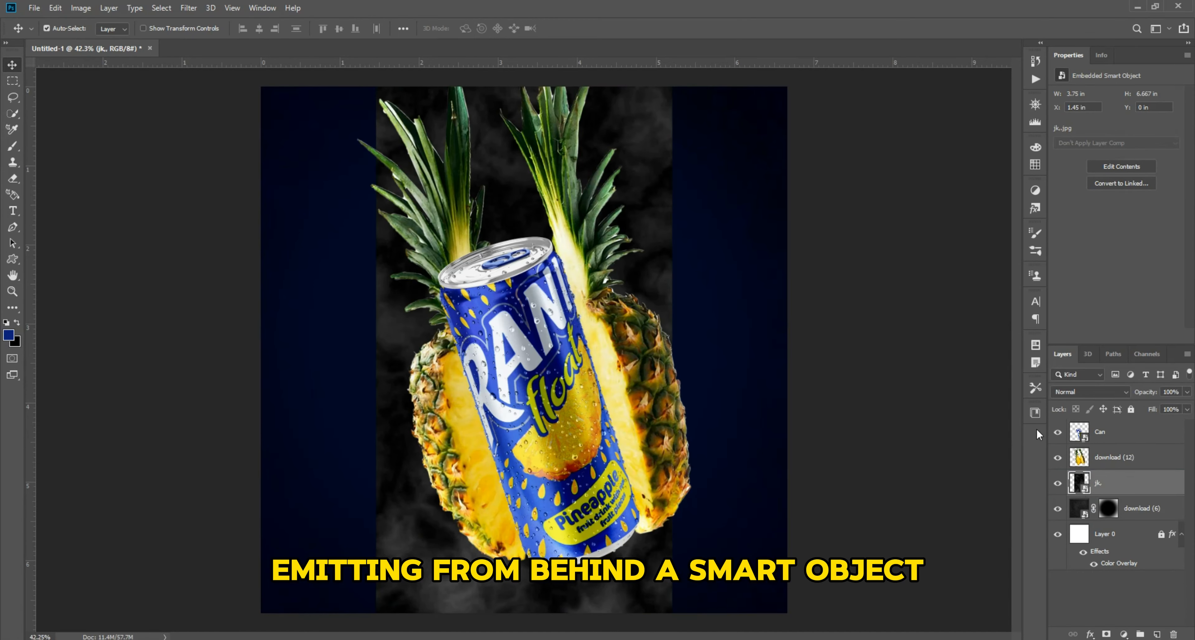
Step: Set the smoke layer to Screen, rotate it about -12° and widen it behind the can and pineapples
click(1090, 392)
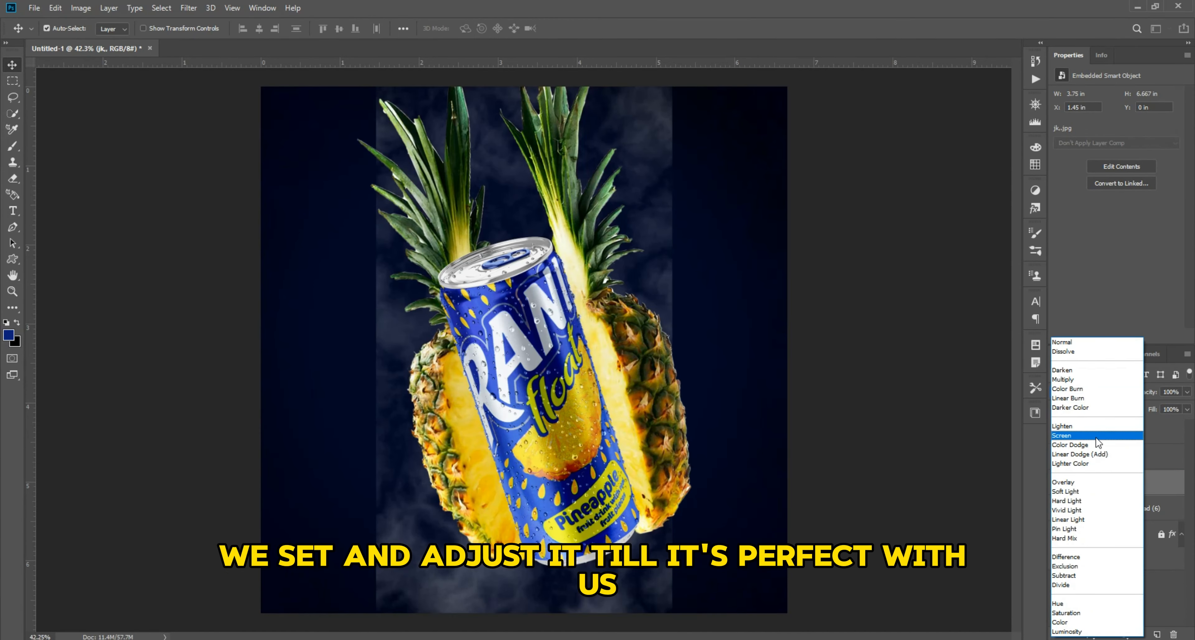
click(1096, 435)
key(ctrl+t)
drag(739, 298, 653, 336)
mouse_move(558, 367)
mouse_down()
mouse_move(569, 365)
mouse_move(557, 368)
mouse_up()
drag(392, 391, 383, 394)
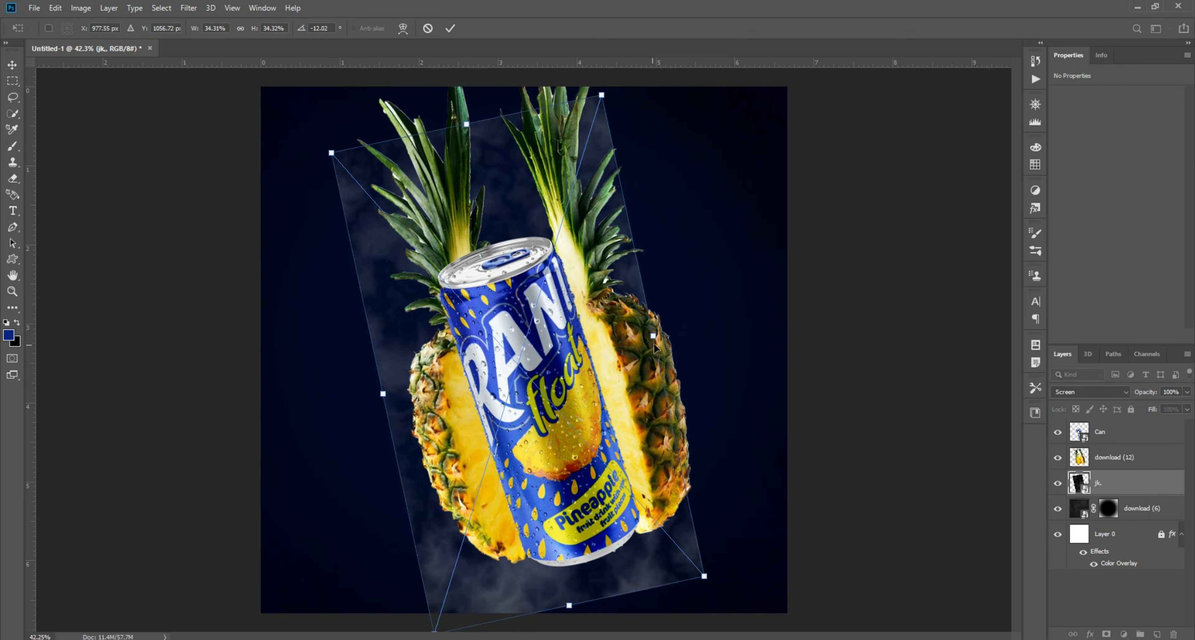
drag(654, 347, 673, 337)
key(Return)
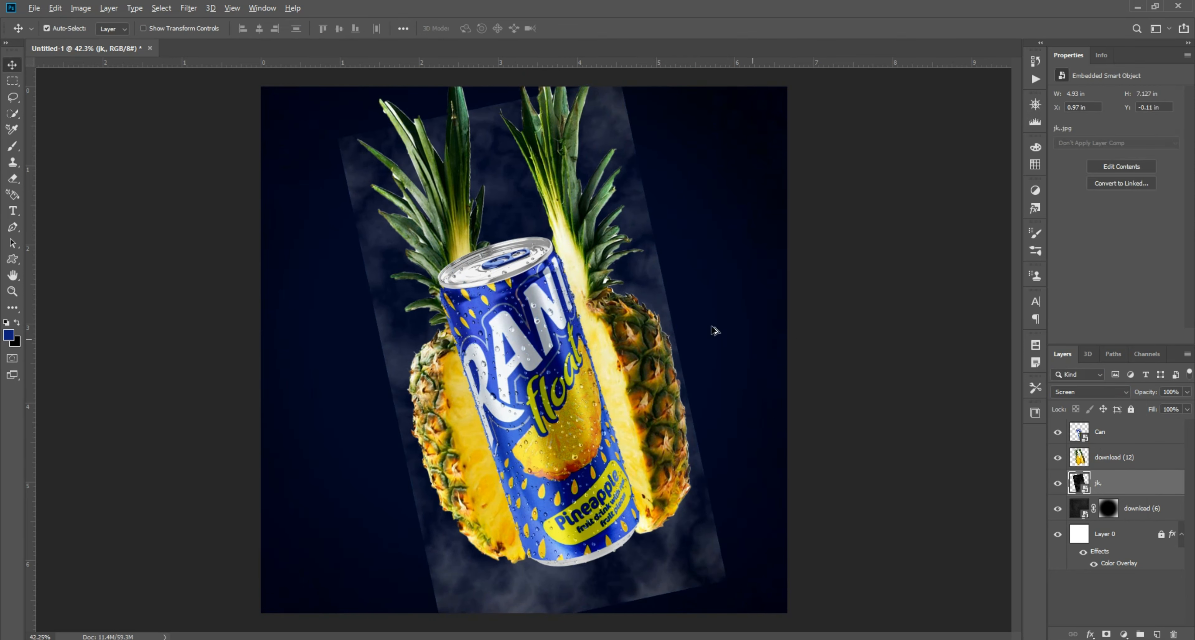
Step: Add a layer mask to the smoke layer and hide its hard edges with a soft black 1000 px brush
scroll(714, 330, down, 1)
click(1106, 634)
click(12, 146)
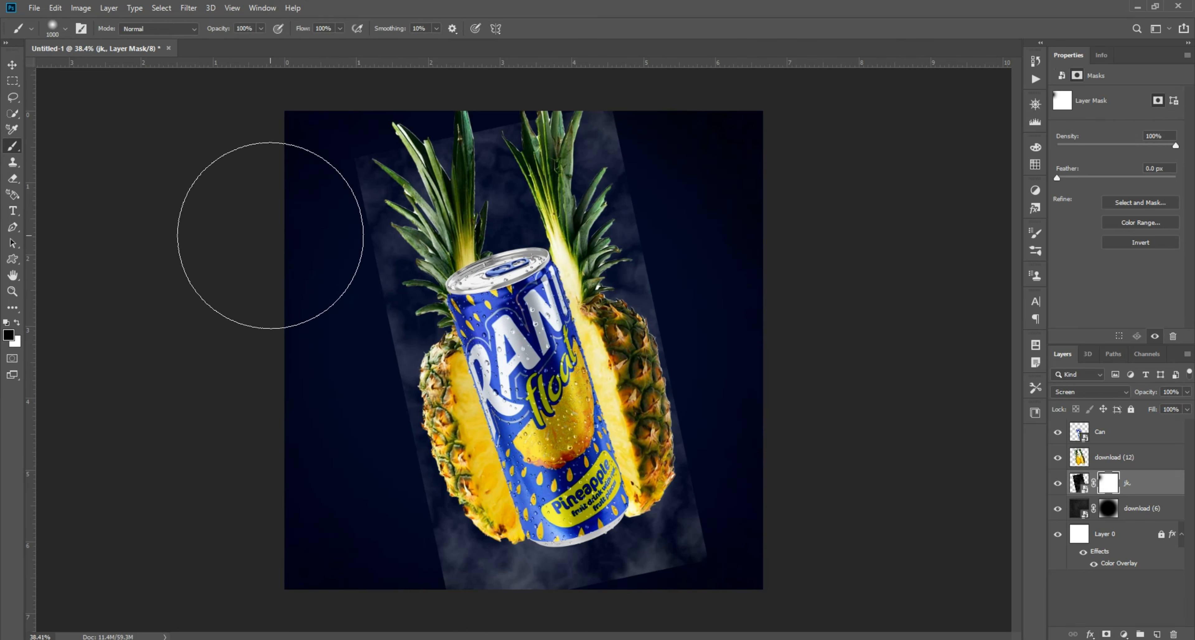
mouse_move(270, 235)
mouse_down()
mouse_move(313, 439)
mouse_move(363, 591)
mouse_move(797, 567)
mouse_move(705, 239)
mouse_move(802, 524)
mouse_up()
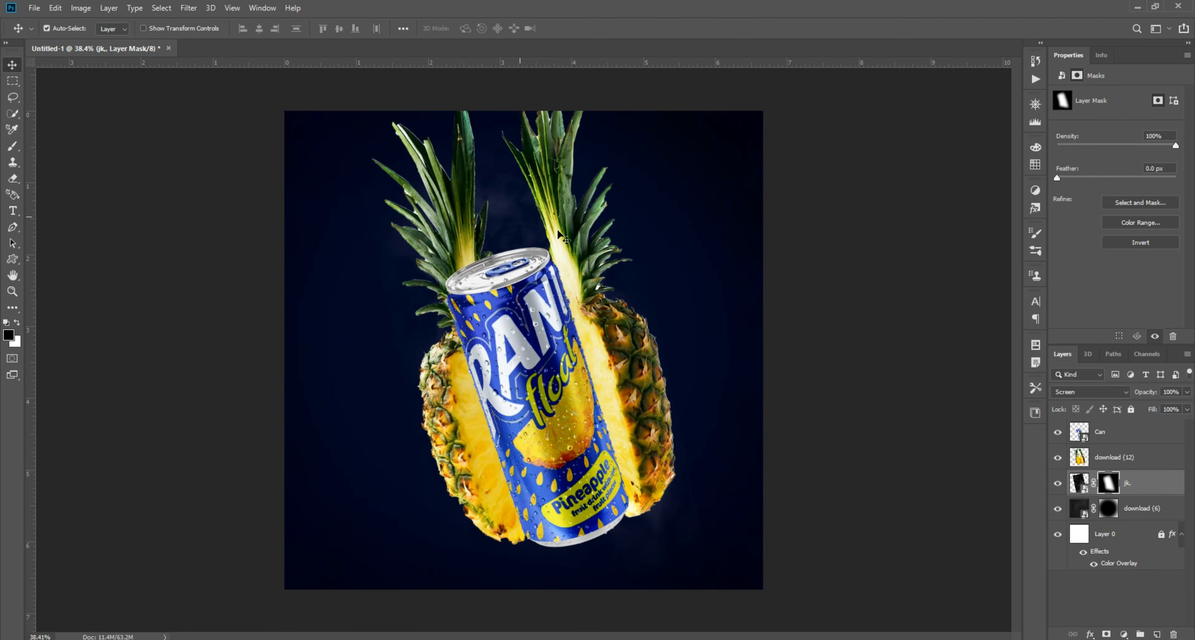
Step: Duplicate the masked smoke layer and convert both the copy and the original to smart objects
drag(1137, 486, 1156, 634)
right_click(1140, 487)
click(1043, 245)
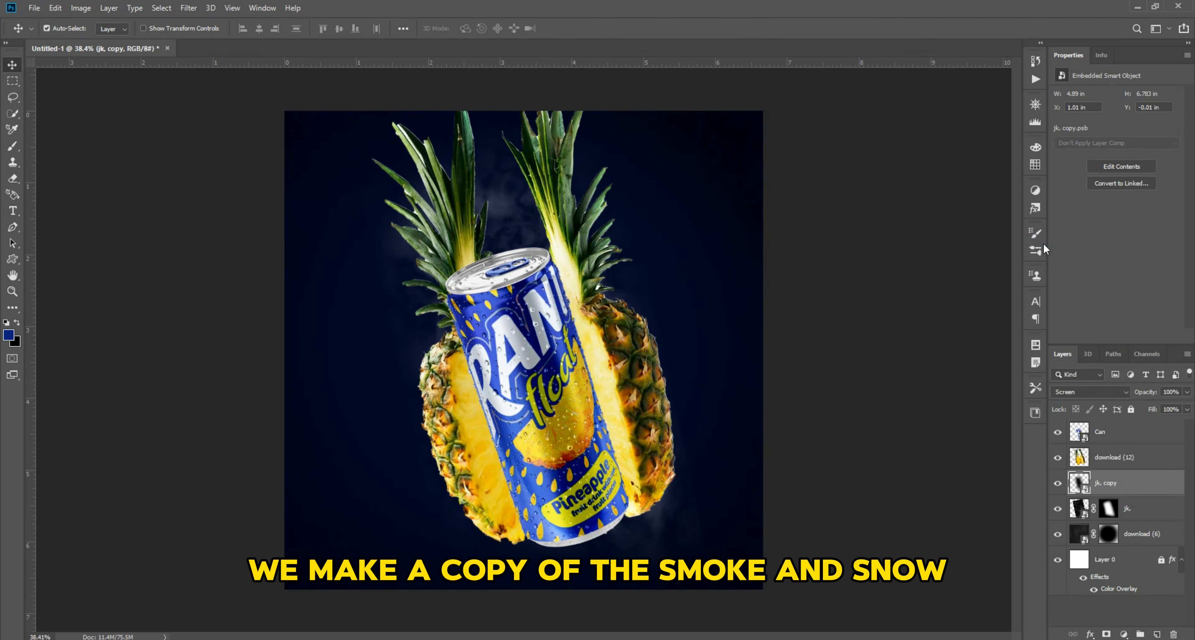
right_click(1136, 509)
click(1053, 304)
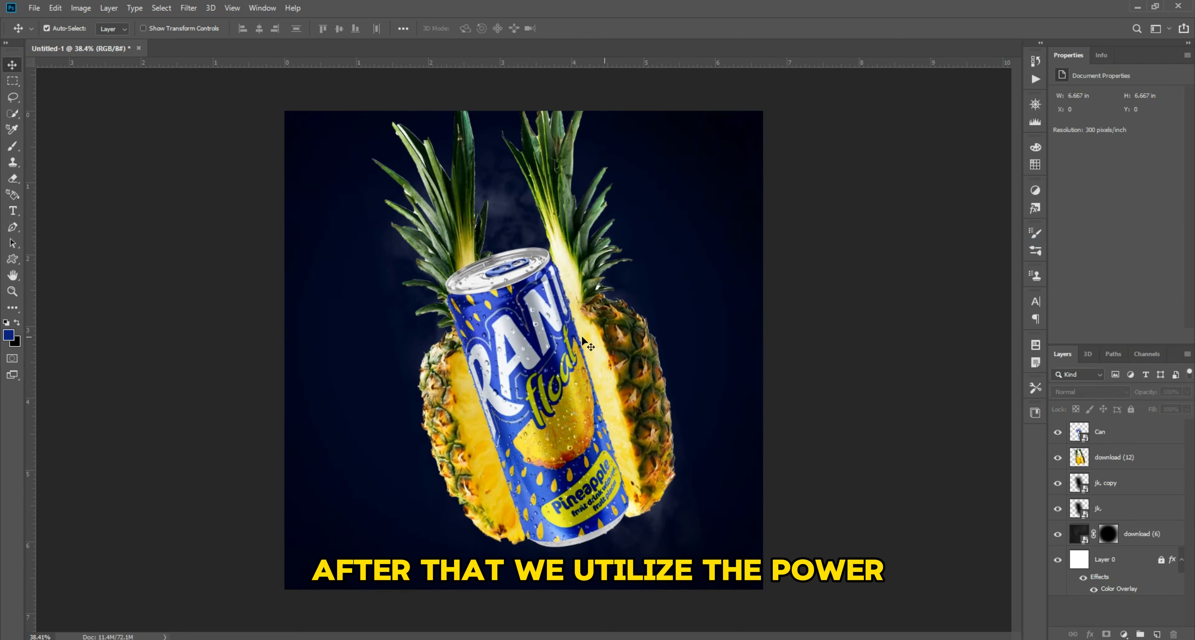
Step: Lock both smoke layers and the download (6) texture layer
drag(582, 338, 107, 100)
click(1122, 485)
click(1130, 409)
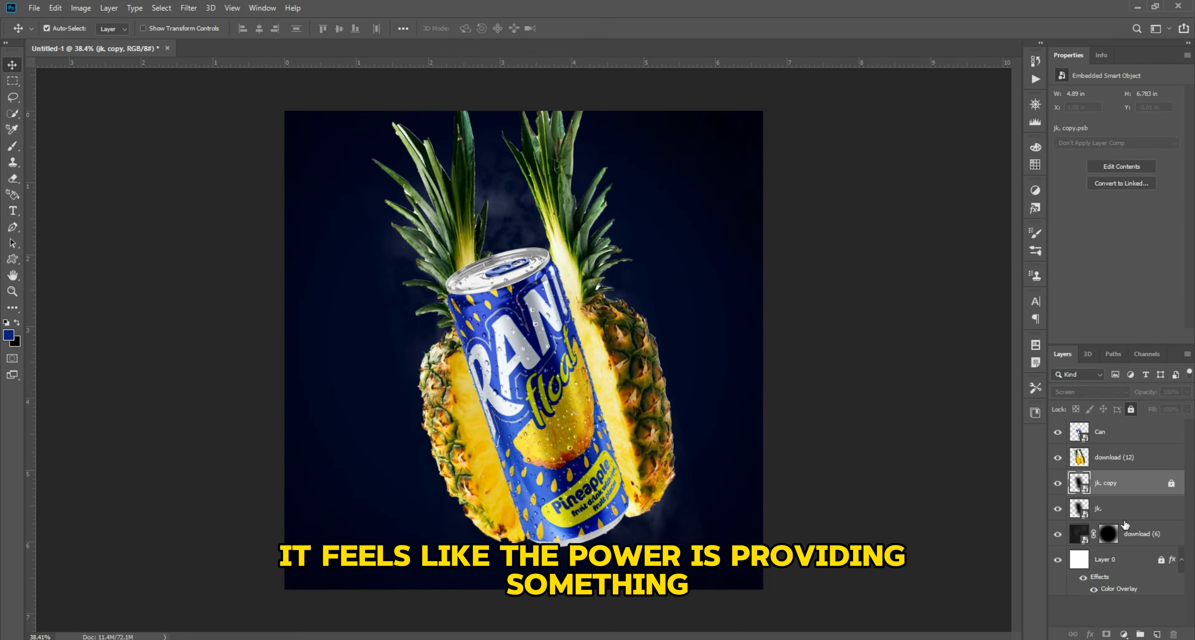
click(1130, 509)
click(1131, 409)
click(1134, 539)
click(1130, 409)
Step: Select the can and pineapples together, adjust their placement and nudge them upward on the canvas
drag(910, 464, 262, 250)
key(ctrl+t)
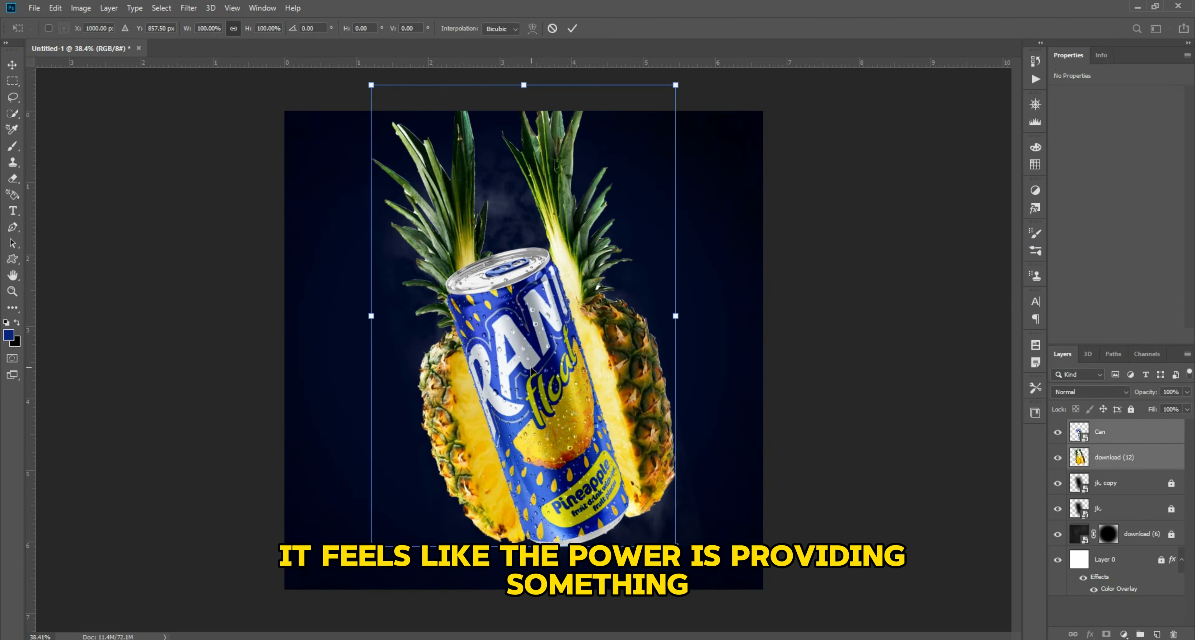
drag(533, 348, 562, 351)
key(Return)
key(shift+Up)
key(shift+Up)
key(shift+Up)
click(901, 432)
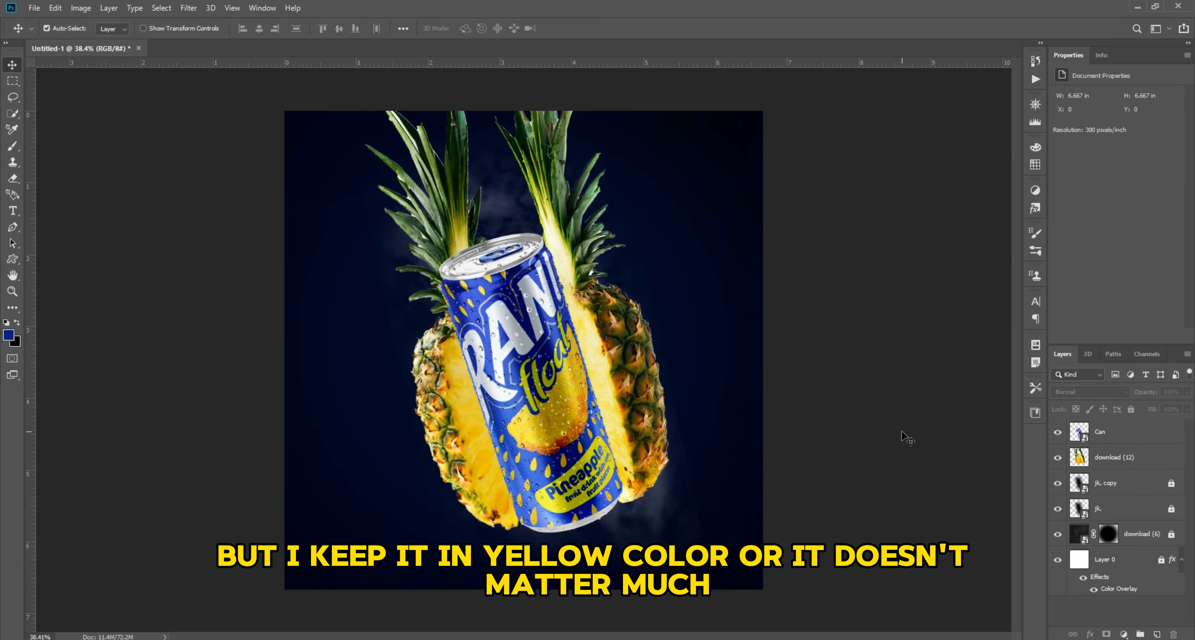
Step: Unlock the two smoke layers and enlarge them together behind the can and pineapples
click(1132, 507)
ctrl+click(1132, 483)
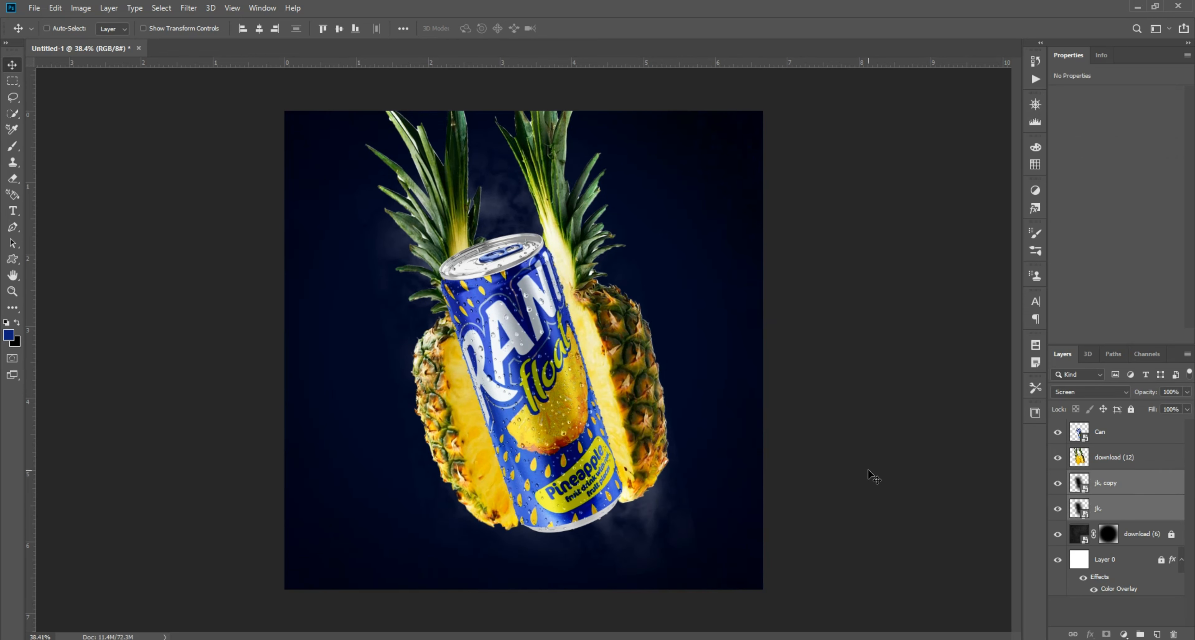
key(ctrl+t)
drag(701, 354, 745, 356)
drag(681, 362, 657, 360)
key(Return)
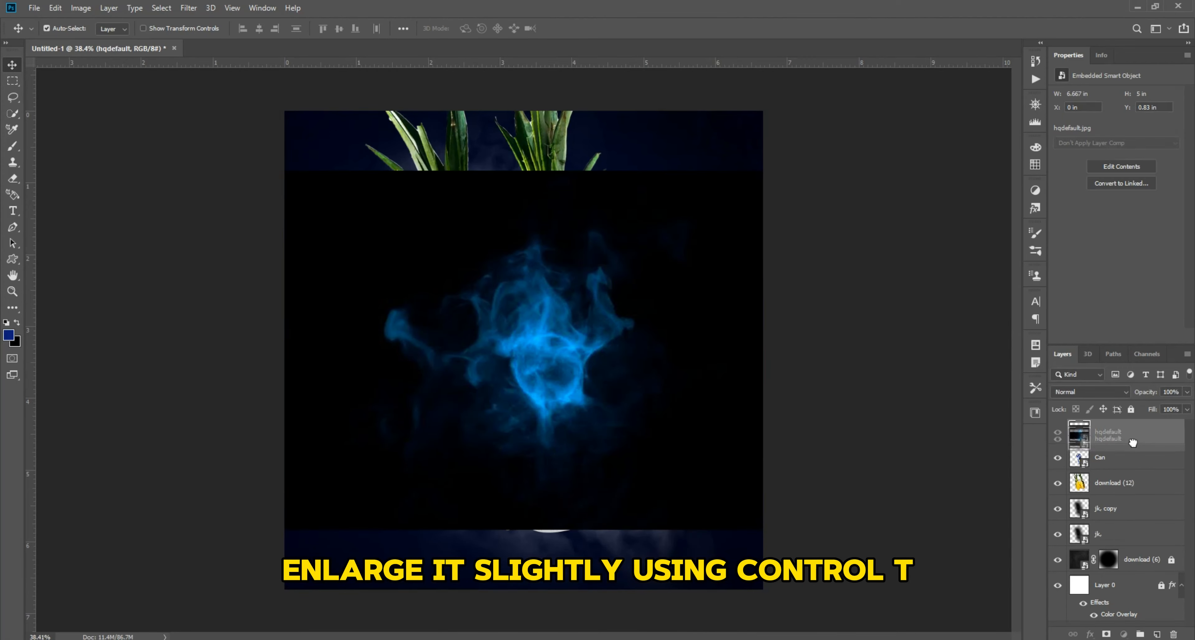
Step: Move the hqdefault smoke layer beneath the download (12) pineapple layer and set its blend mode to Screen
drag(1109, 431, 1108, 491)
click(1089, 392)
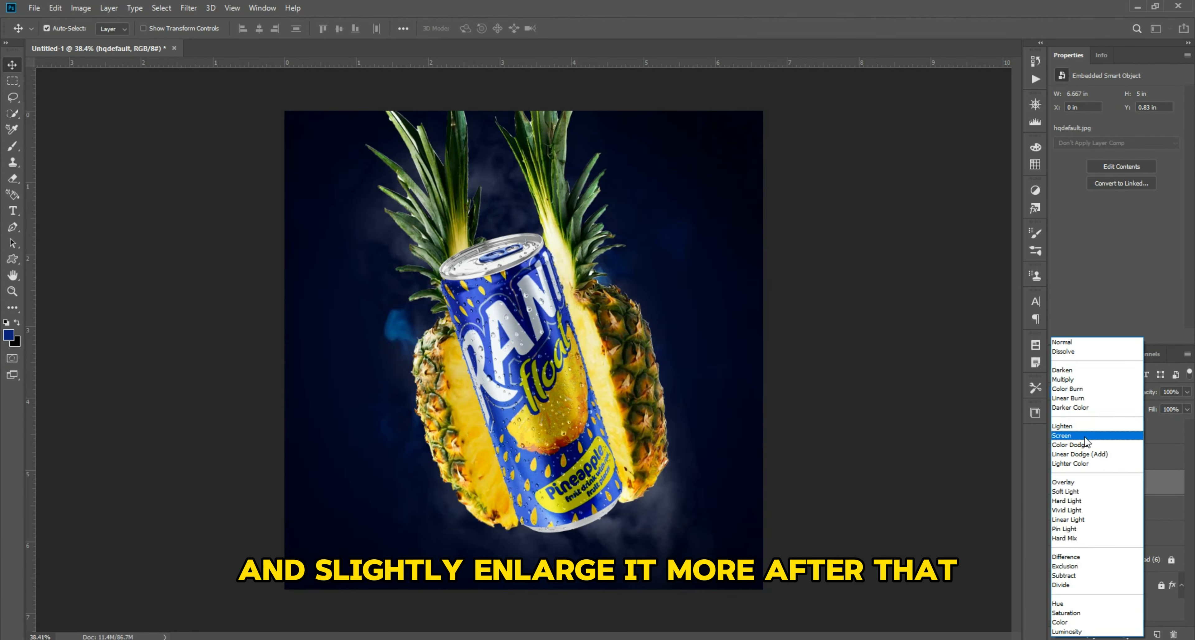
click(1067, 435)
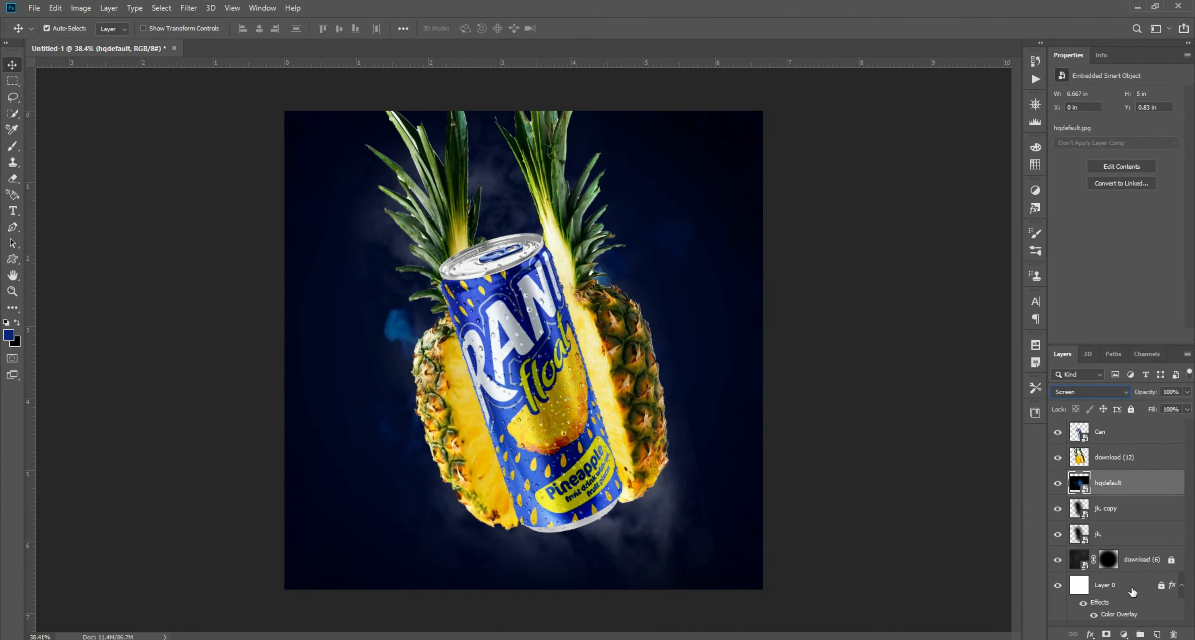
Step: Add a Hue/Saturation adjustment clipped to the hqdefault layer and shift the hue to turn the blue smoke yellow
click(1123, 634)
click(1143, 510)
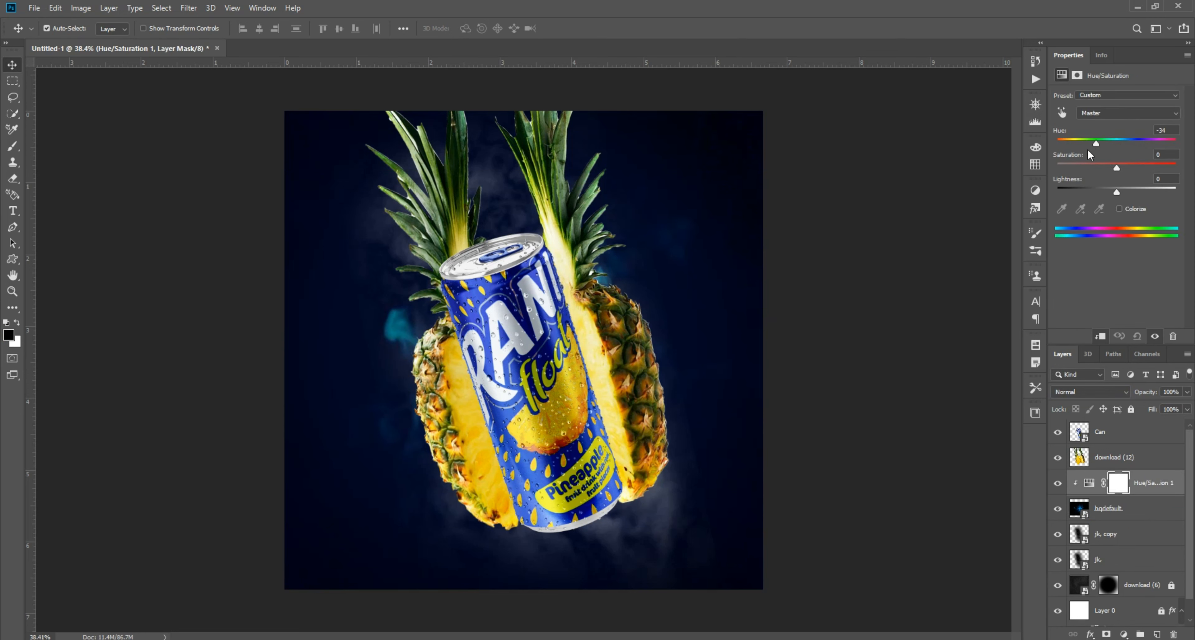
drag(1057, 144, 1065, 144)
click(902, 302)
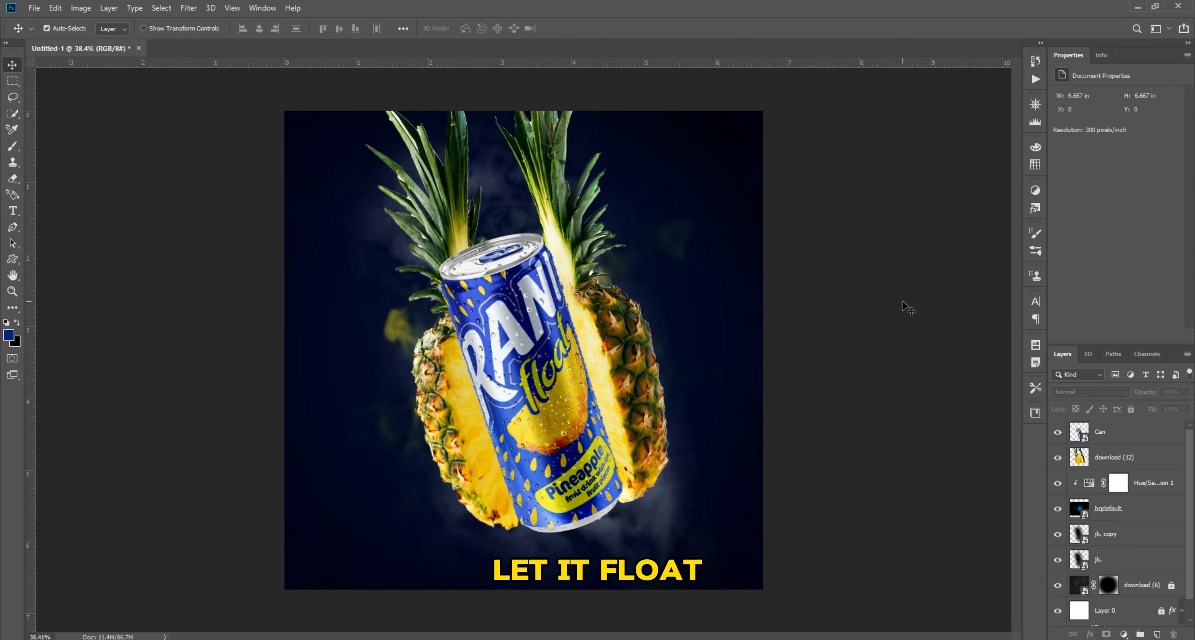
Step: Enlarge the yellow smoke to about 131% and position it around the can and pineapples
click(384, 315)
key(ctrl+t)
drag(763, 350, 869, 350)
drag(742, 350, 723, 350)
drag(257, 349, 187, 345)
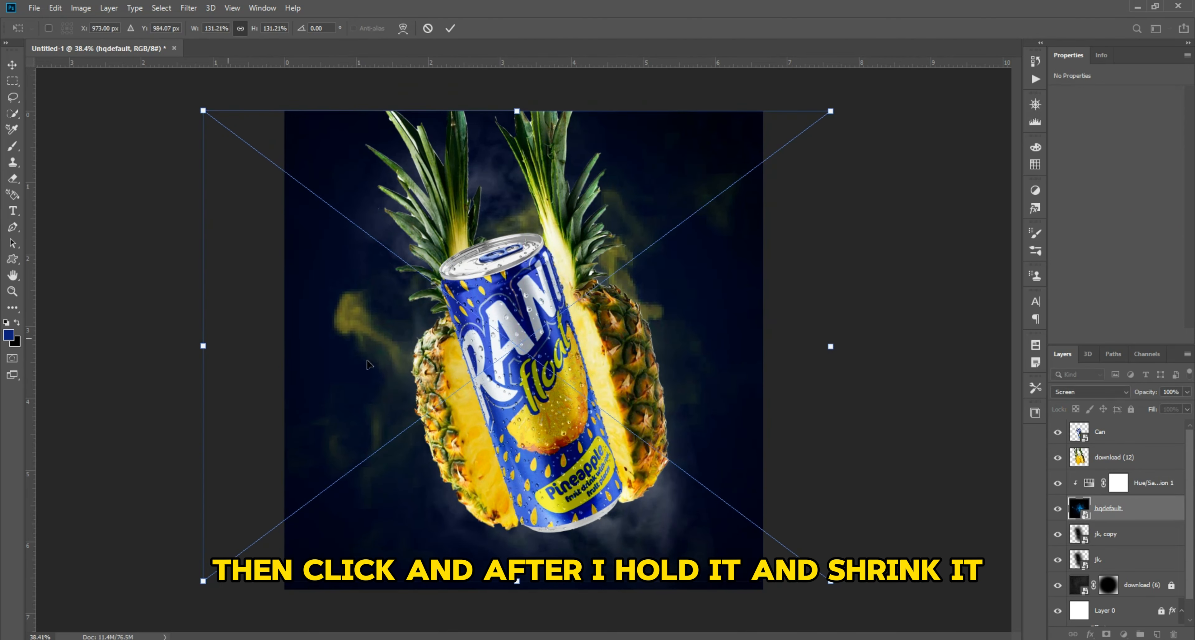
drag(377, 373, 391, 373)
click(12, 68)
click(914, 427)
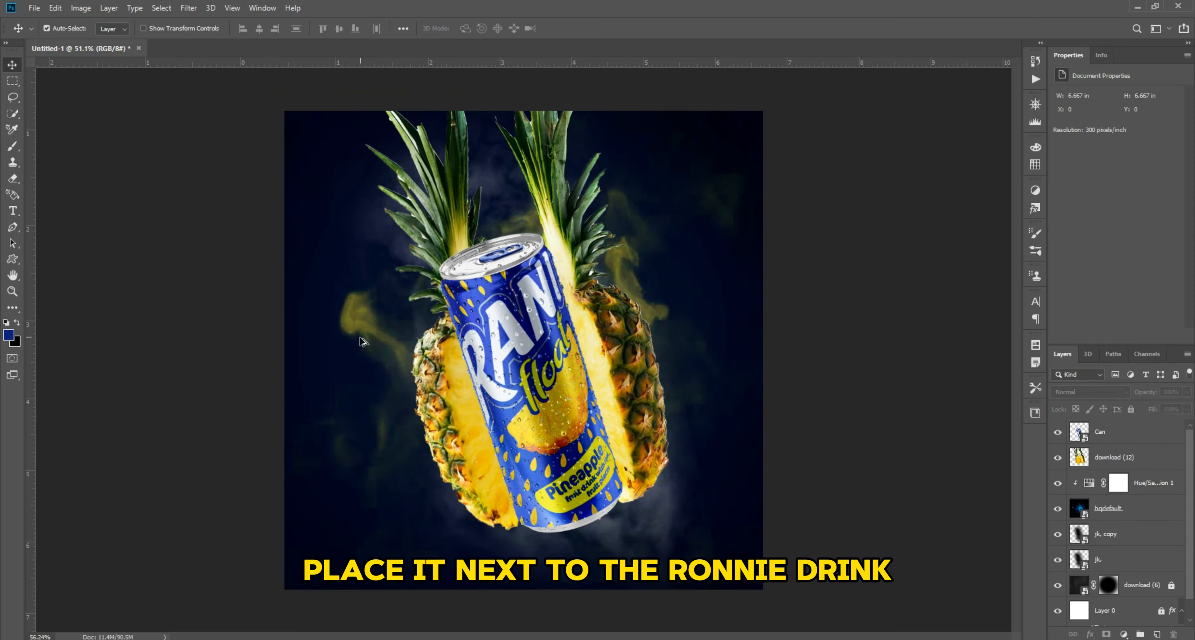
scroll(406, 340, up, 4)
mouse_move(326, 313)
mouse_down()
mouse_move(337, 324)
mouse_move(327, 325)
mouse_up()
scroll(331, 327, down, 4)
click(902, 323)
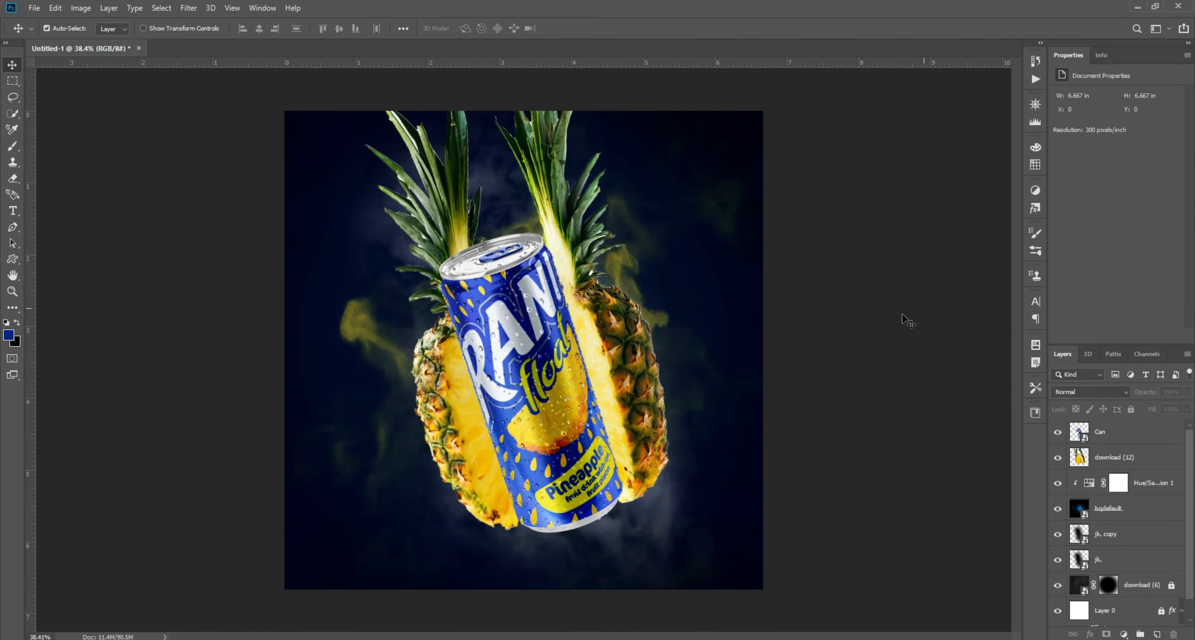
Step: Place the download (10) image from the reny folder in the ad and mask out its white background with Select Subject
mouse_move(640, 638)
click(639, 595)
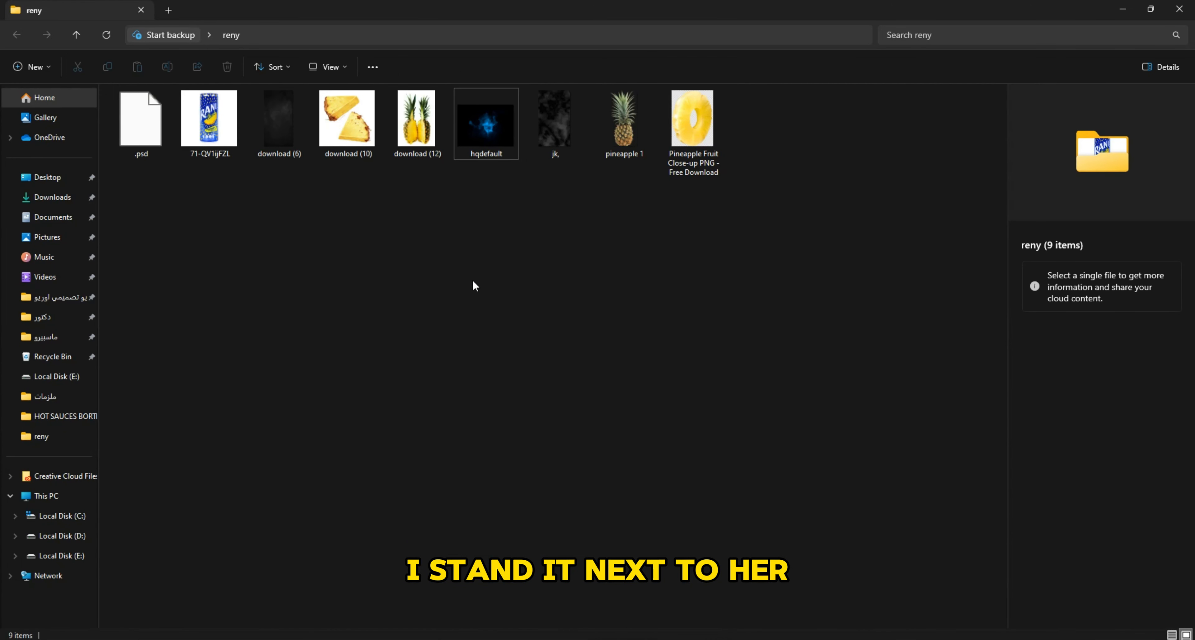
drag(365, 159, 485, 272)
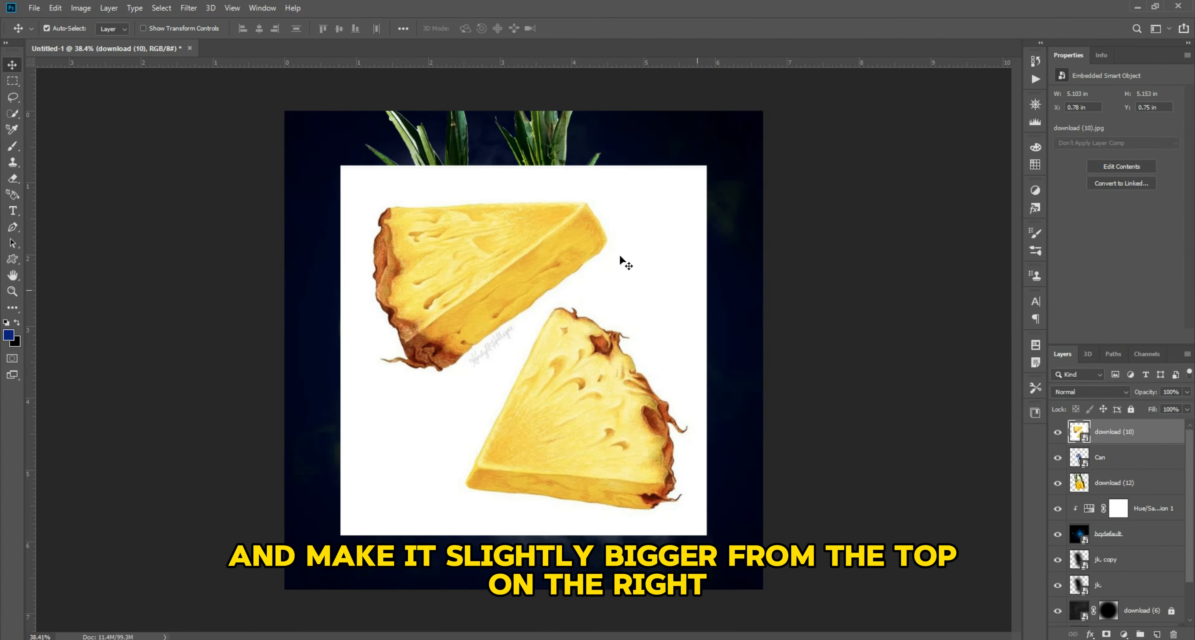
click(161, 8)
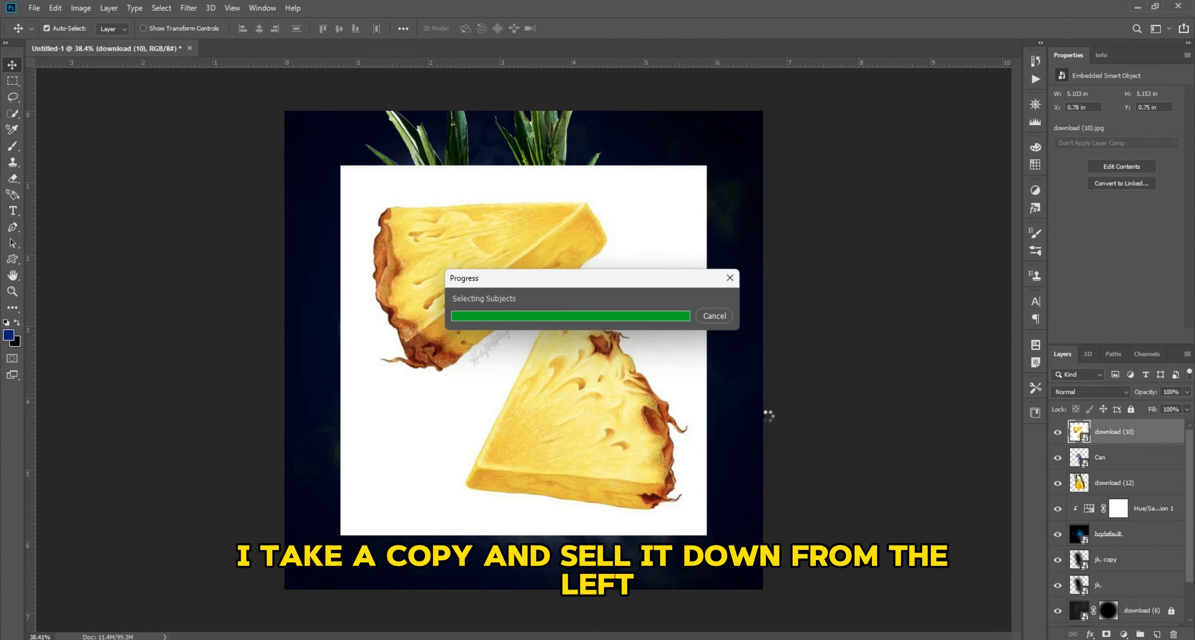
click(1106, 634)
Step: Shrink the pineapple slices to about 33%, flip them horizontally and place them beside the can's upper right side
drag(574, 427, 537, 424)
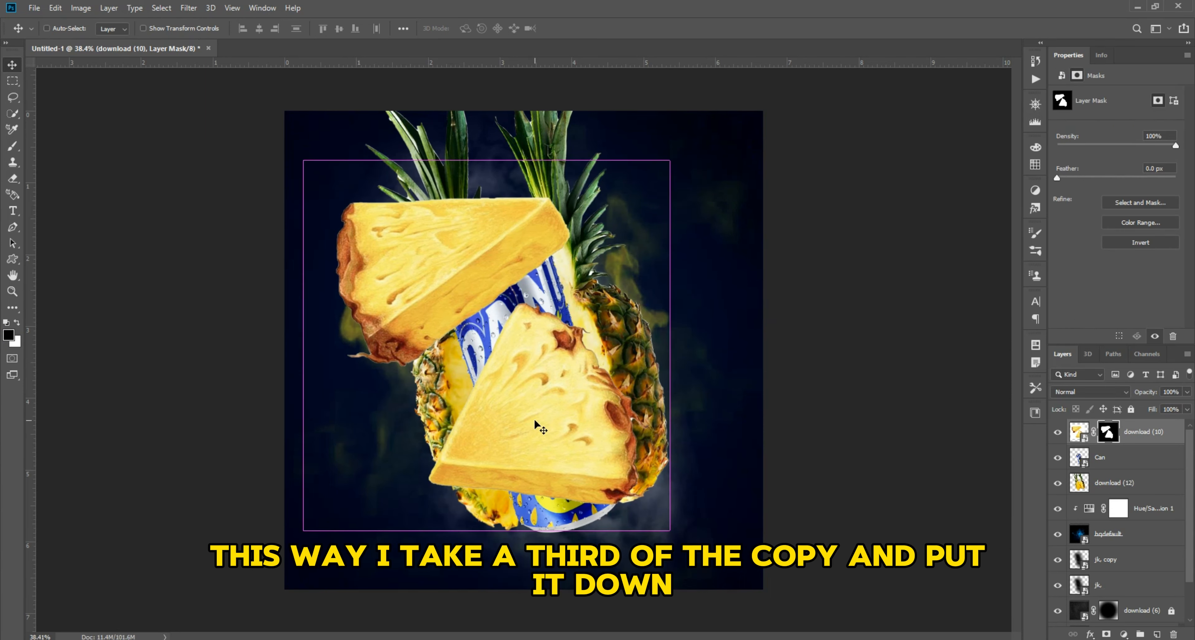
key(ctrl+t)
drag(669, 345, 422, 345)
drag(369, 342, 789, 417)
right_click(658, 419)
click(686, 573)
drag(723, 417, 643, 284)
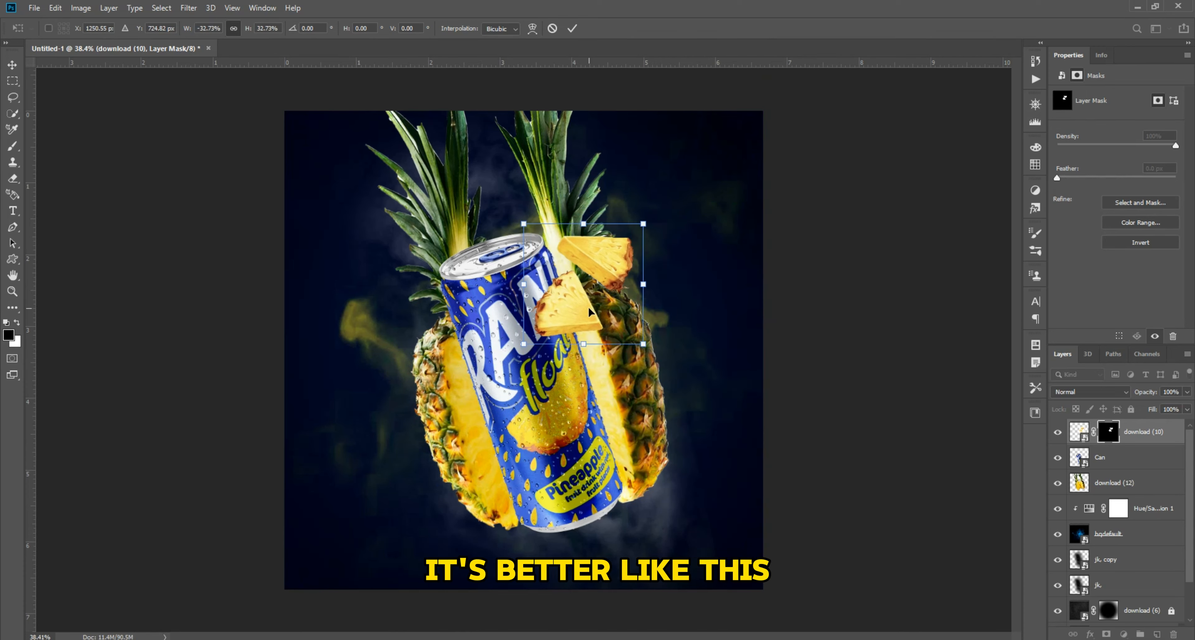
key(Return)
Step: Duplicate the pineapple slices, flip the copy horizontally, and place it over the can's lower left side
alt+drag(589, 310, 579, 390)
right_click(440, 388)
click(501, 543)
drag(518, 399, 479, 474)
click(872, 450)
scroll(567, 330, up, 6)
drag(589, 322, 685, 102)
scroll(684, 102, up, 2)
drag(471, 468, 450, 469)
scroll(510, 417, down, 3)
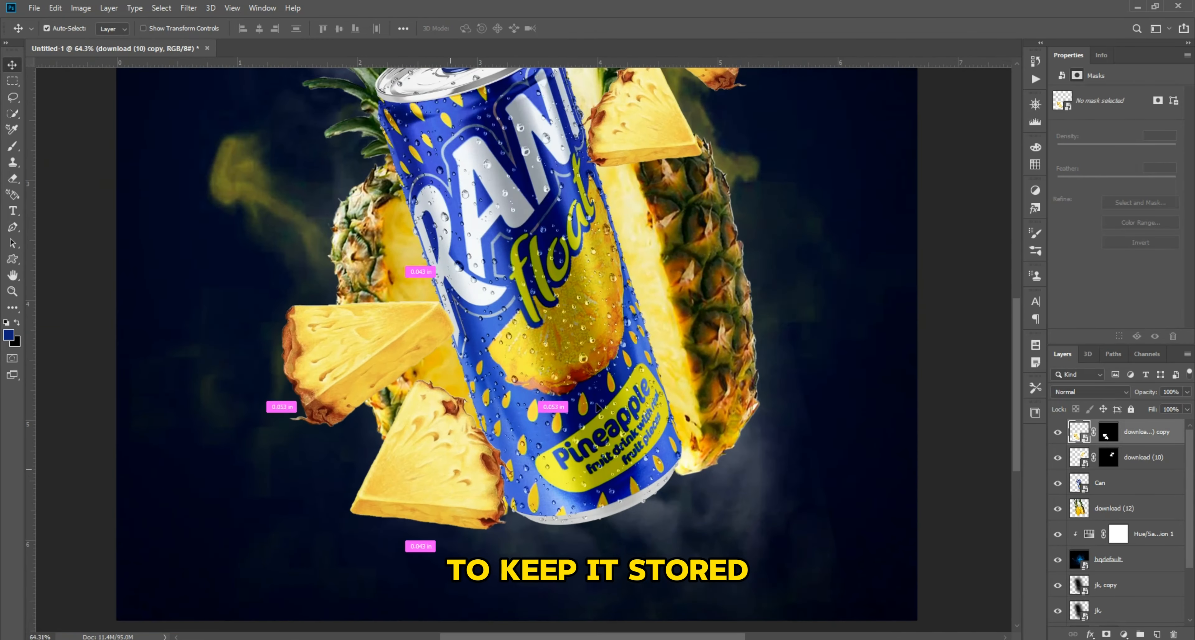
Step: Duplicate the slices to the can's lower right side, rotate and resize the copy, and place its layer beneath the Can layer
drag(596, 404, 790, 346)
drag(1175, 439, 1160, 546)
drag(813, 361, 848, 361)
key(ctrl+t)
drag(916, 301, 794, 274)
drag(773, 304, 834, 271)
key(Return)
drag(1149, 538, 1148, 500)
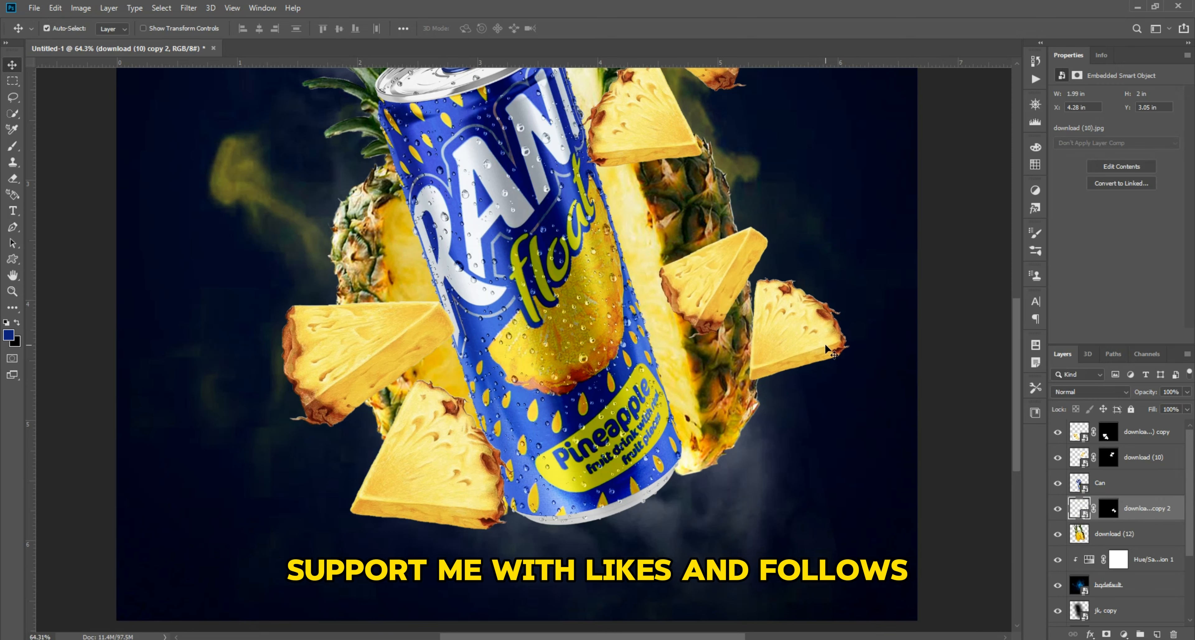
drag(775, 310, 795, 311)
scroll(794, 310, down, 6)
Step: Shrink the upper-right pineapple slices to about 1.13 in wide and keep them beside the pineapple leaves
scroll(597, 306, up, 7)
click(611, 293)
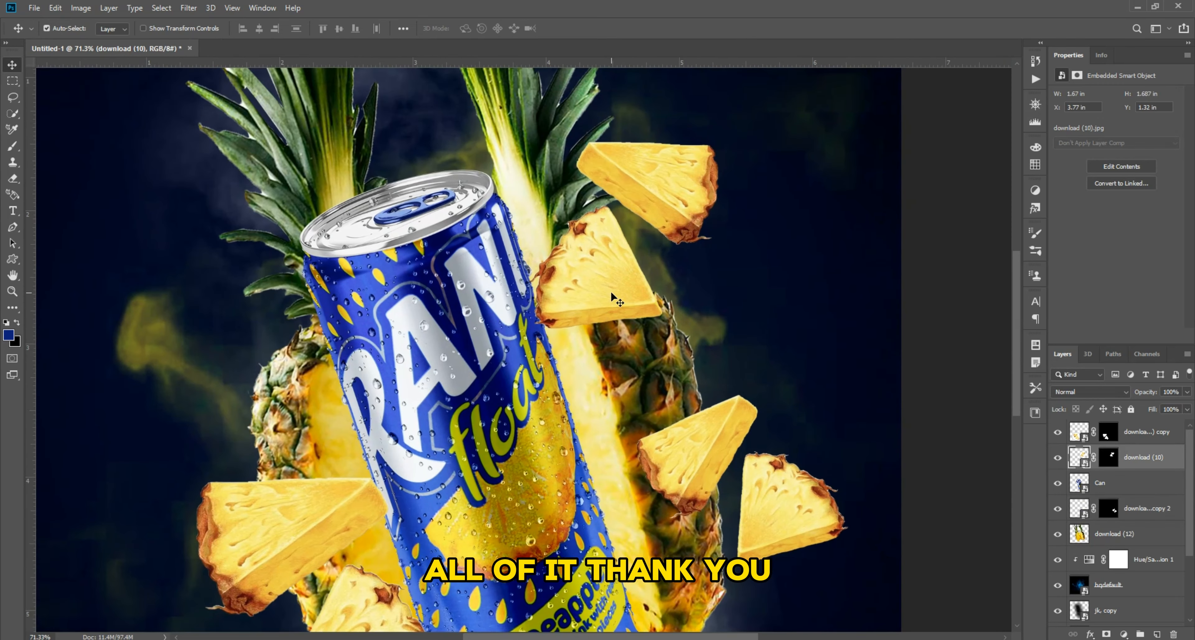
drag(737, 232, 657, 253)
key(Return)
scroll(656, 254, down, 4)
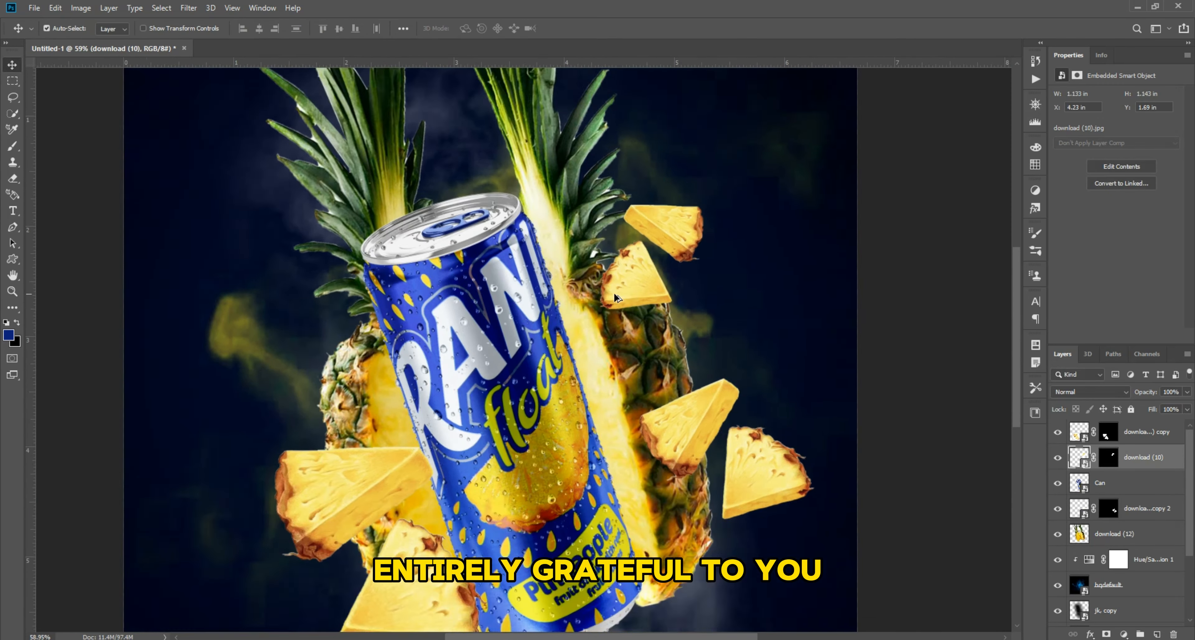
Step: Move the lower-left pineapple slices closer to the base of the can
scroll(567, 395, up, 3)
drag(337, 406, 383, 431)
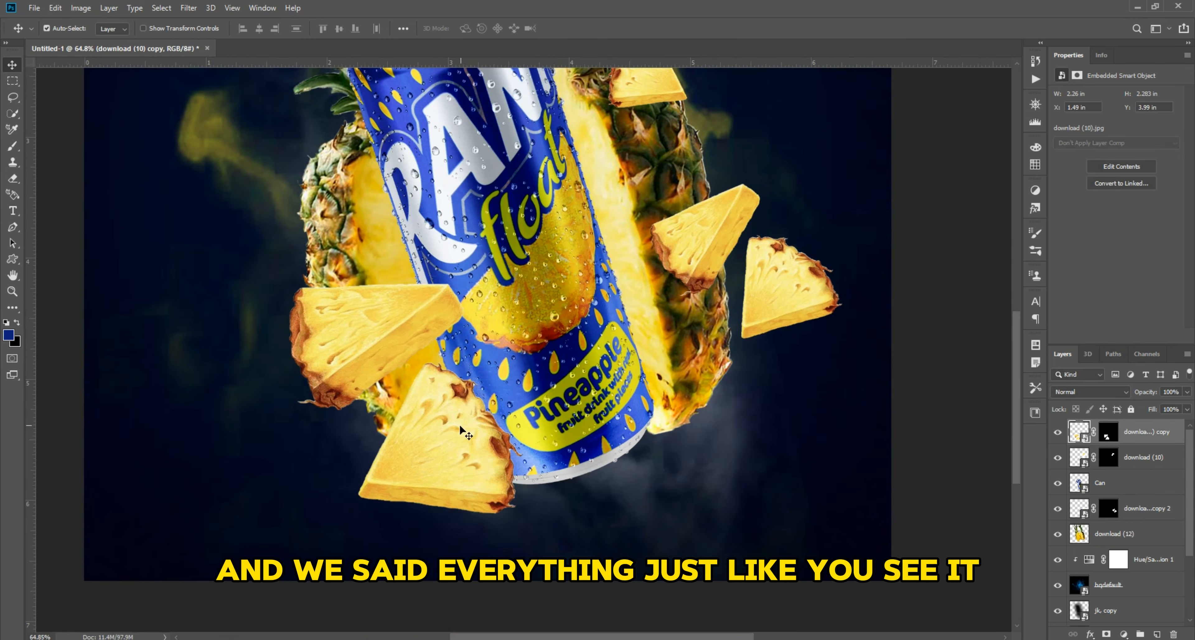
scroll(463, 430, down, 8)
Step: Enlarge the lower-right pineapple slices to about 2.14 in wide, extending them toward the can
scroll(560, 399, up, 5)
scroll(750, 425, up, 4)
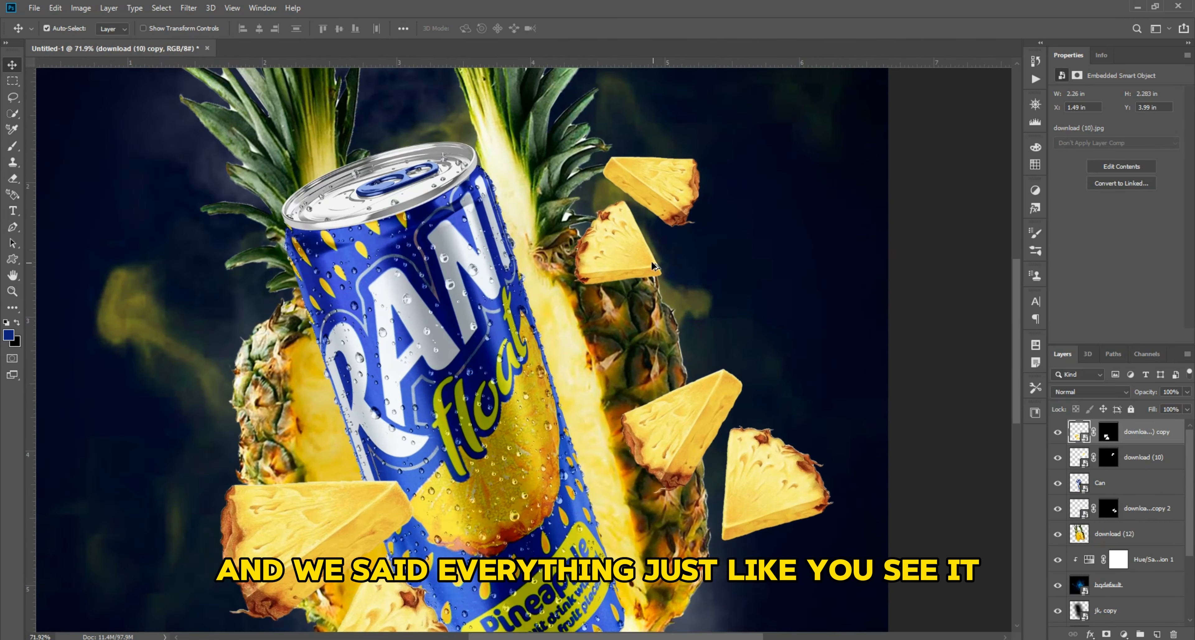
click(790, 465)
key(ctrl+t)
drag(589, 458, 569, 457)
key(Return)
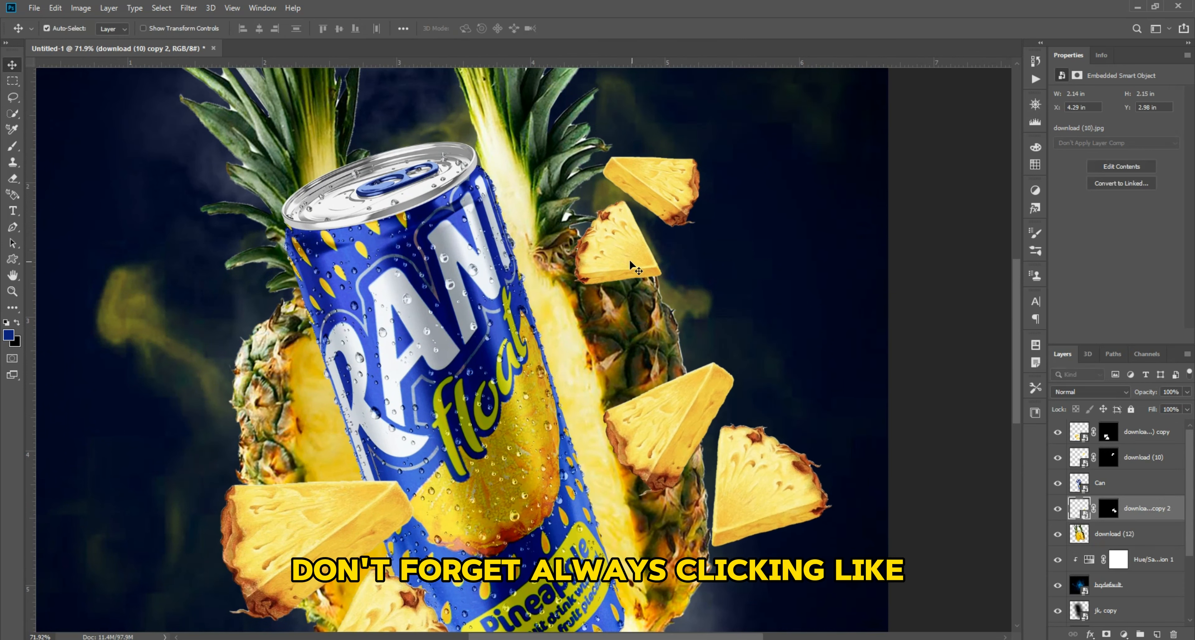
Step: Slightly shrink the upper-right pineapple slices and adjust their placement beside the can
ctrl+click(628, 258)
key(ctrl+t)
drag(713, 217, 706, 218)
drag(613, 237, 640, 263)
key(Return)
click(741, 259)
Step: Shrink the lower-left pineapple slices to about 2.06 in wide and deselect them
scroll(737, 269, down, 7)
scroll(505, 389, up, 3)
click(443, 464)
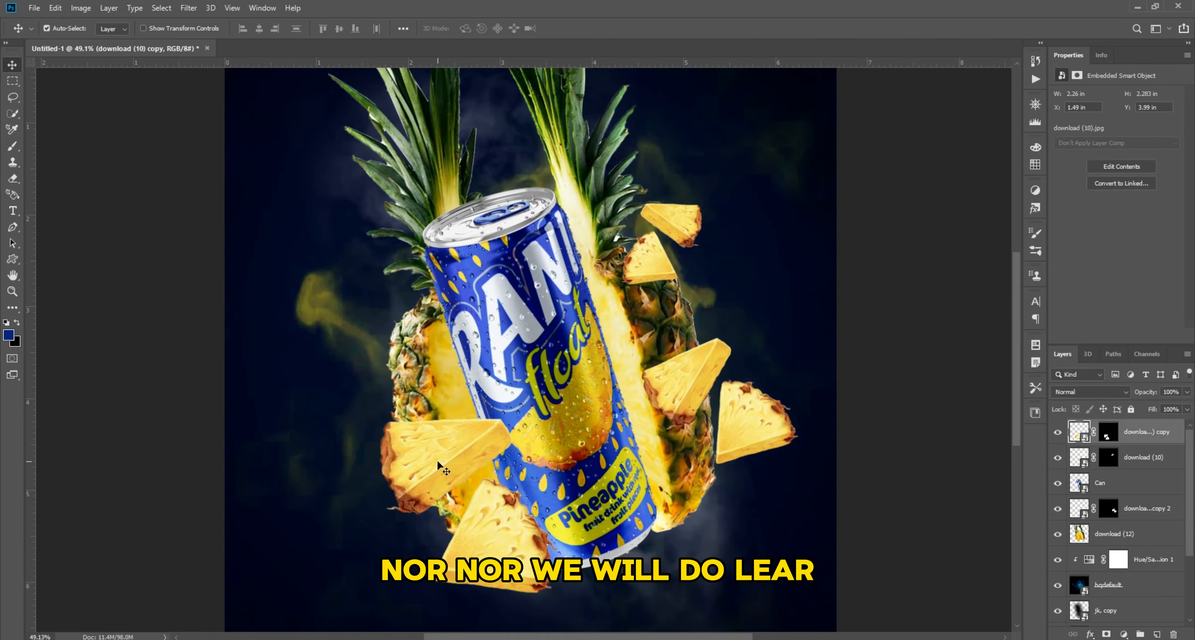
key(ctrl+t)
drag(361, 502, 380, 501)
key(Return)
scroll(858, 580, down, 2)
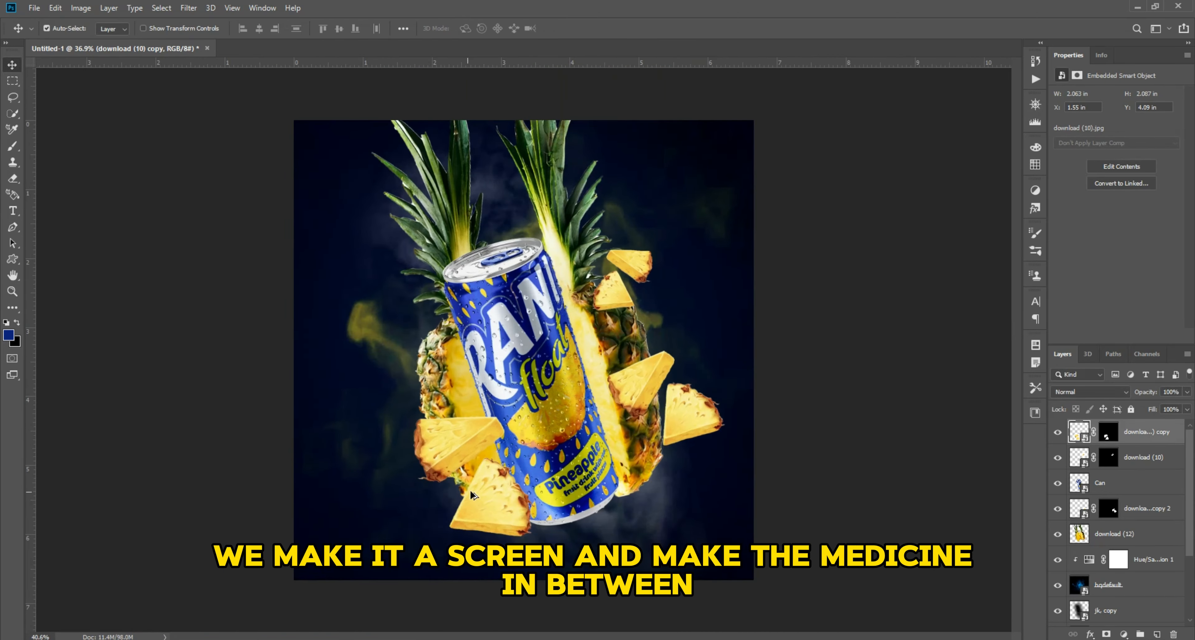
scroll(860, 581, up, 1)
click(861, 580)
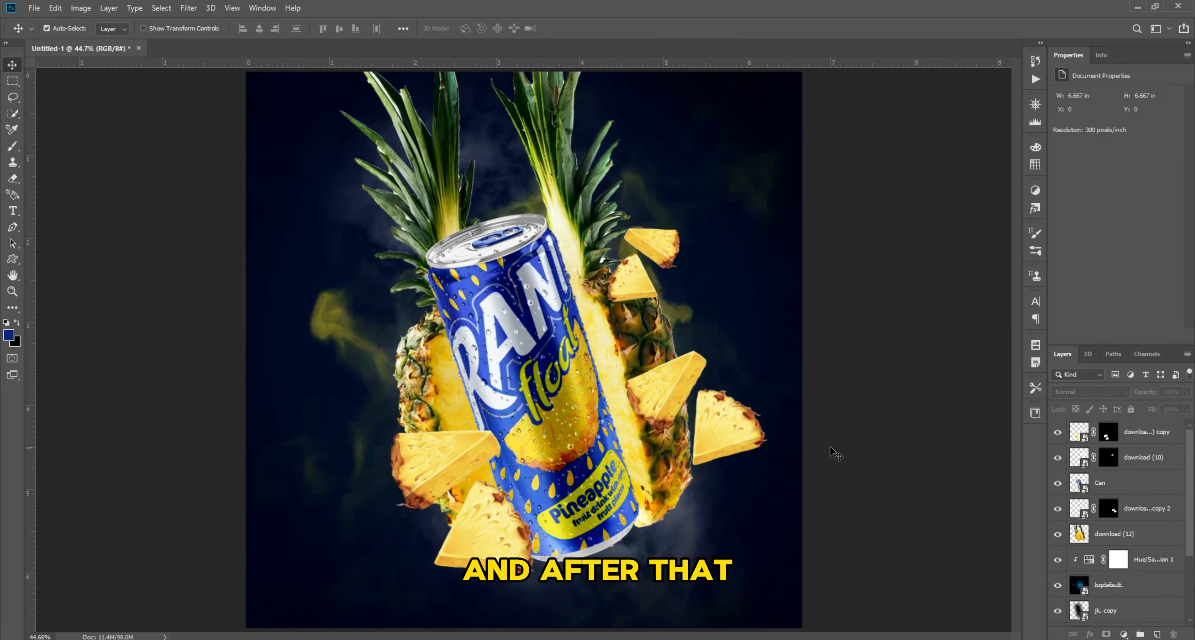
Step: Create a new layer above Layer 0 in Screen mode and choose a bright blue foreground color for the brush
mouse_move(640, 639)
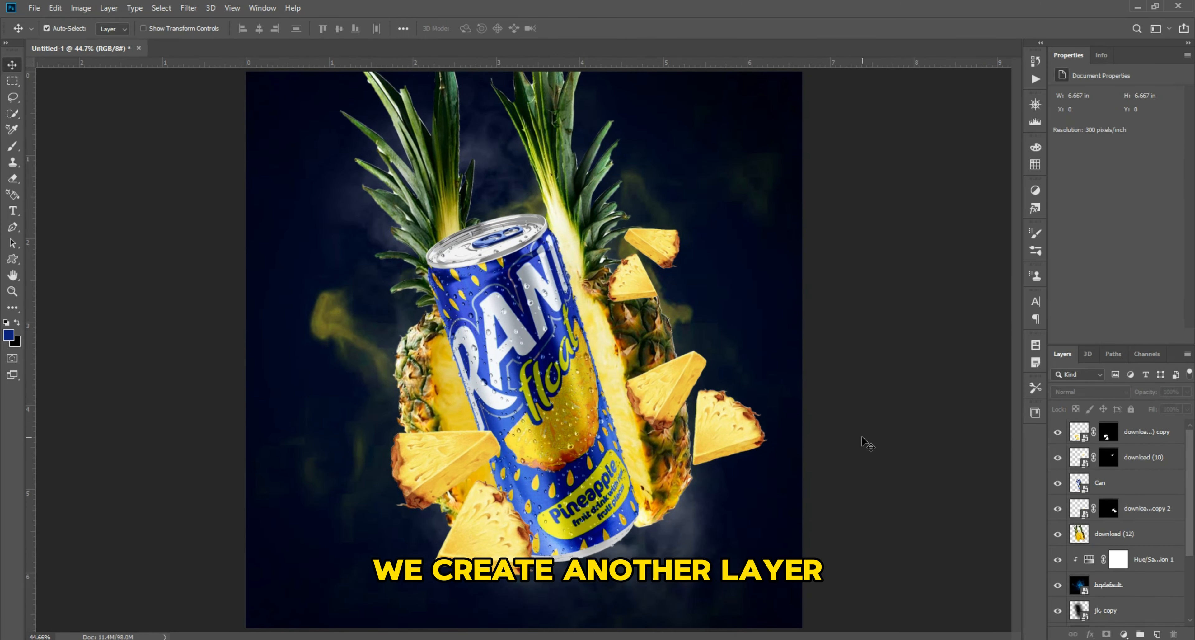
scroll(1139, 592, down, 3)
click(1138, 592)
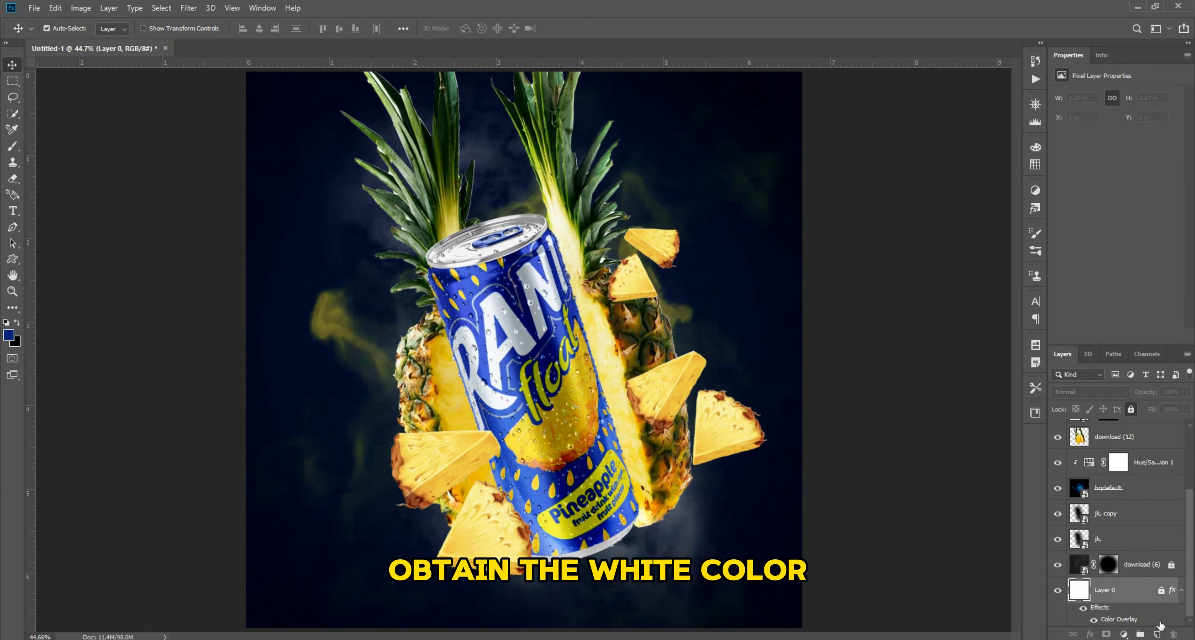
click(8, 335)
click(1065, 358)
key(b)
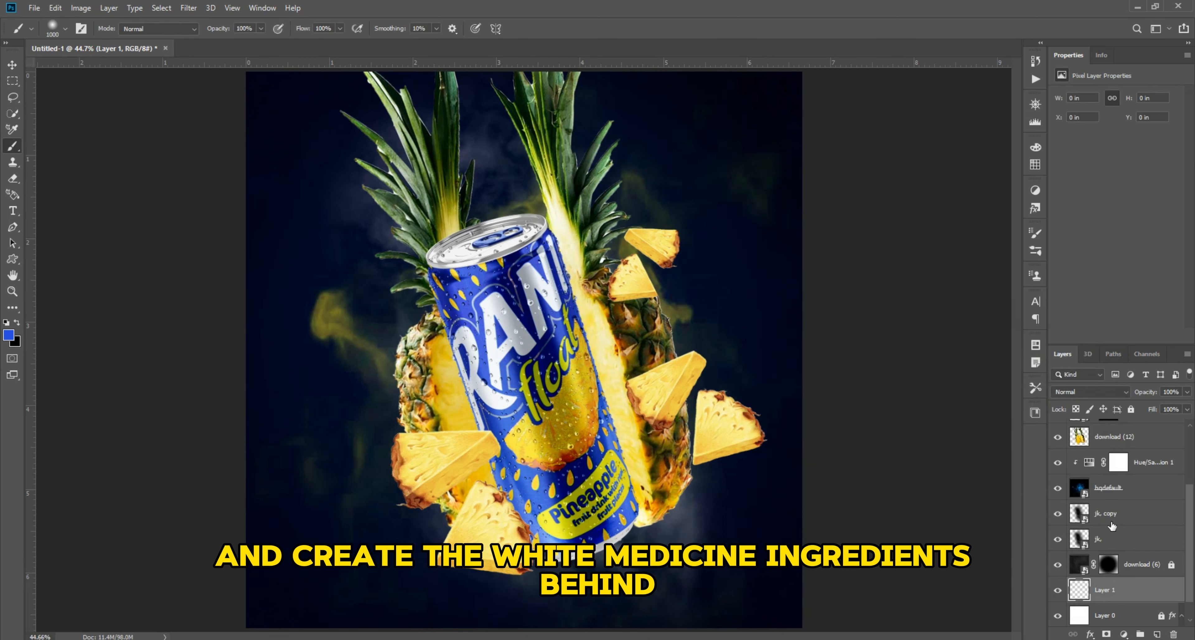
click(1090, 392)
click(1071, 458)
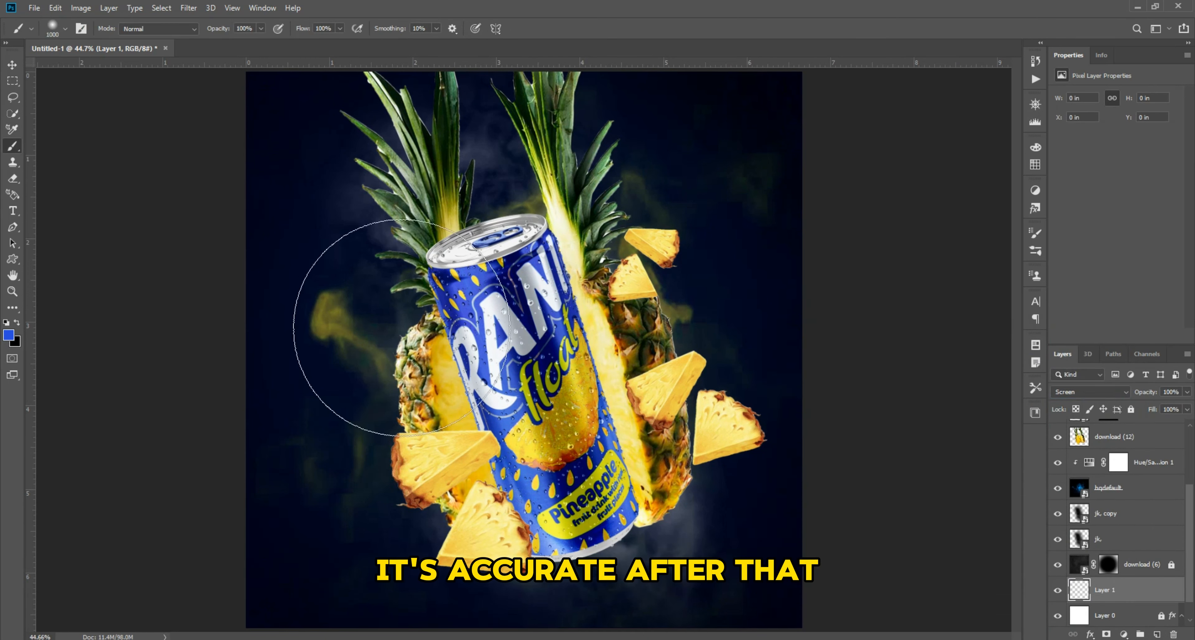
Step: Paint a soft blue glow behind the can with a brush enlarged to 1500 px
key(bracketright)
key(bracketright)
key(bracketright)
key(bracketright)
key(bracketright)
key(bracketright)
key(bracketright)
key(bracketright)
key(bracketright)
click(554, 375)
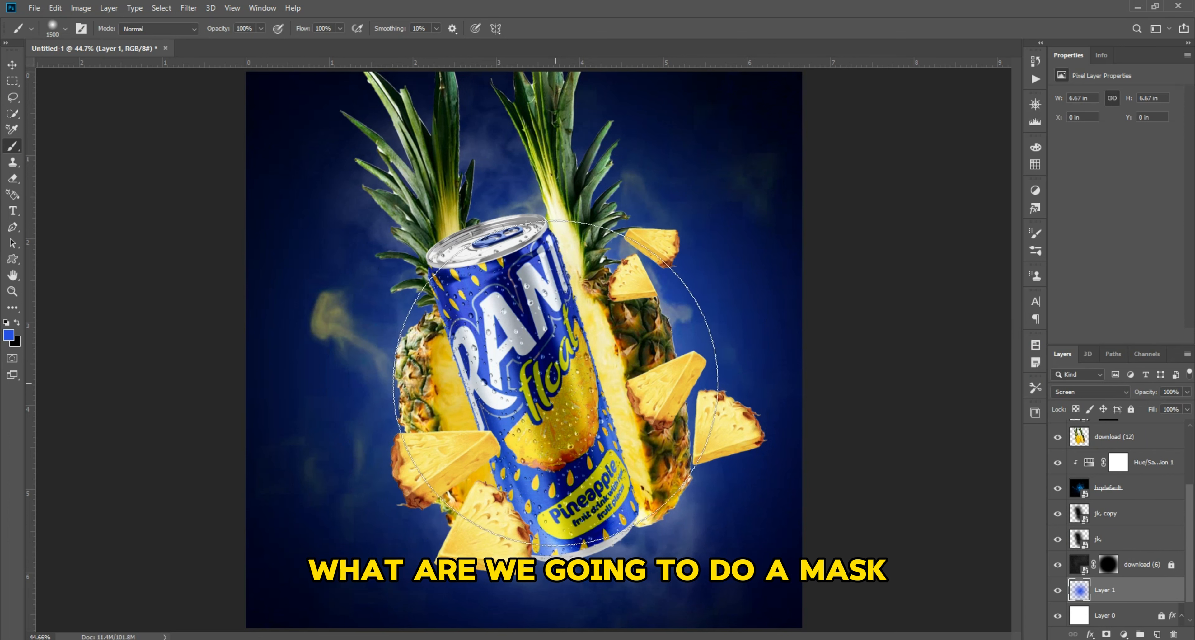
Step: Create another Screen-mode layer above the blue glow and paint a soft white (ffffff) glow behind the can at 1400 px
key(bracketleft)
key(bracketleft)
key(bracketleft)
key(bracketleft)
key(bracketleft)
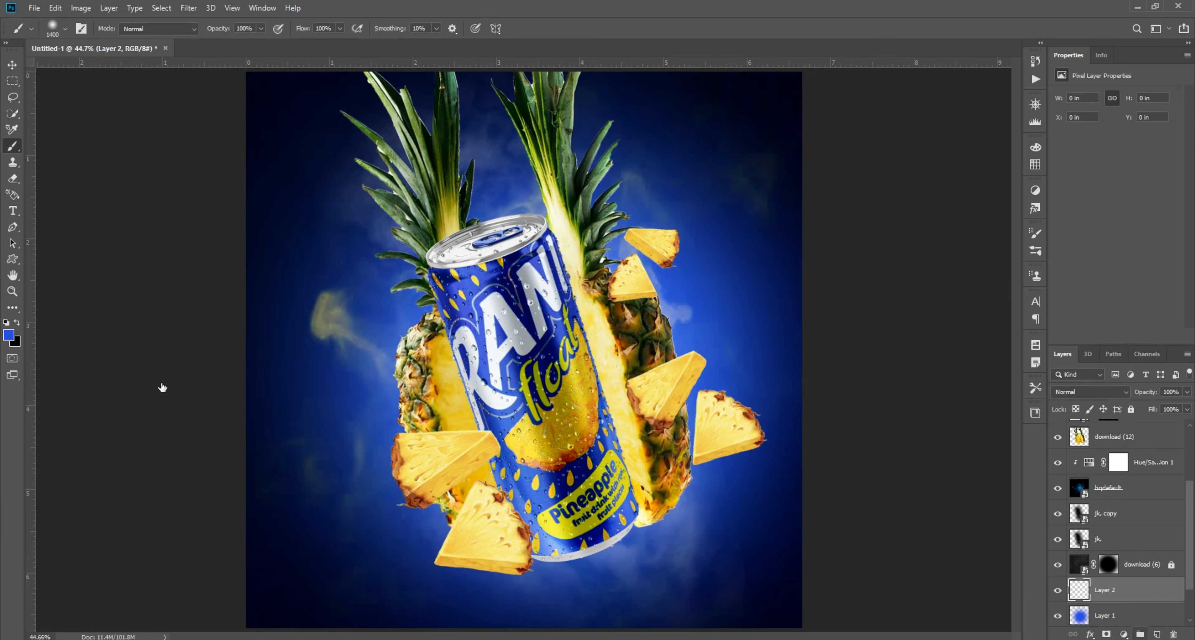
click(9, 334)
text(ffffff)
key(Return)
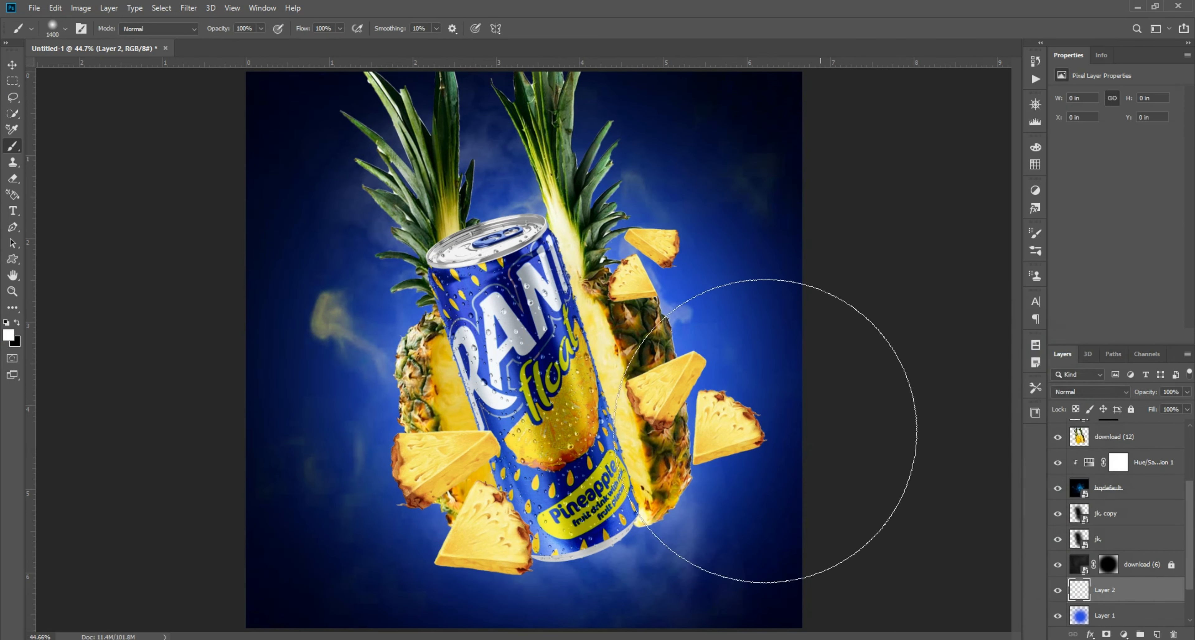
click(553, 415)
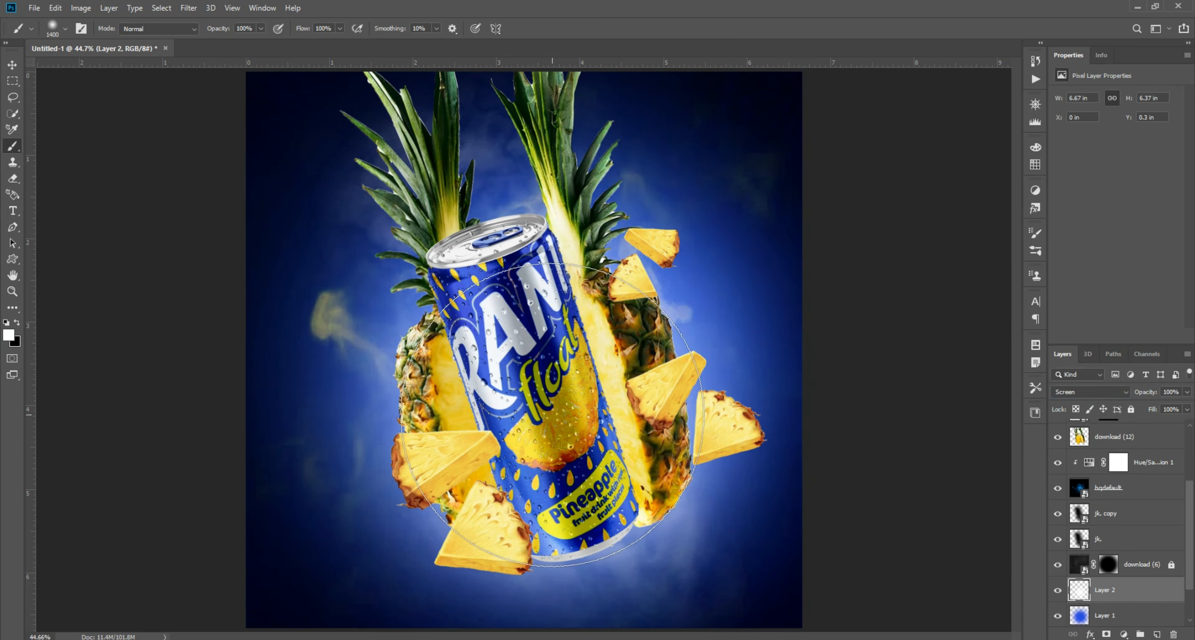
key(bracketright)
click(539, 404)
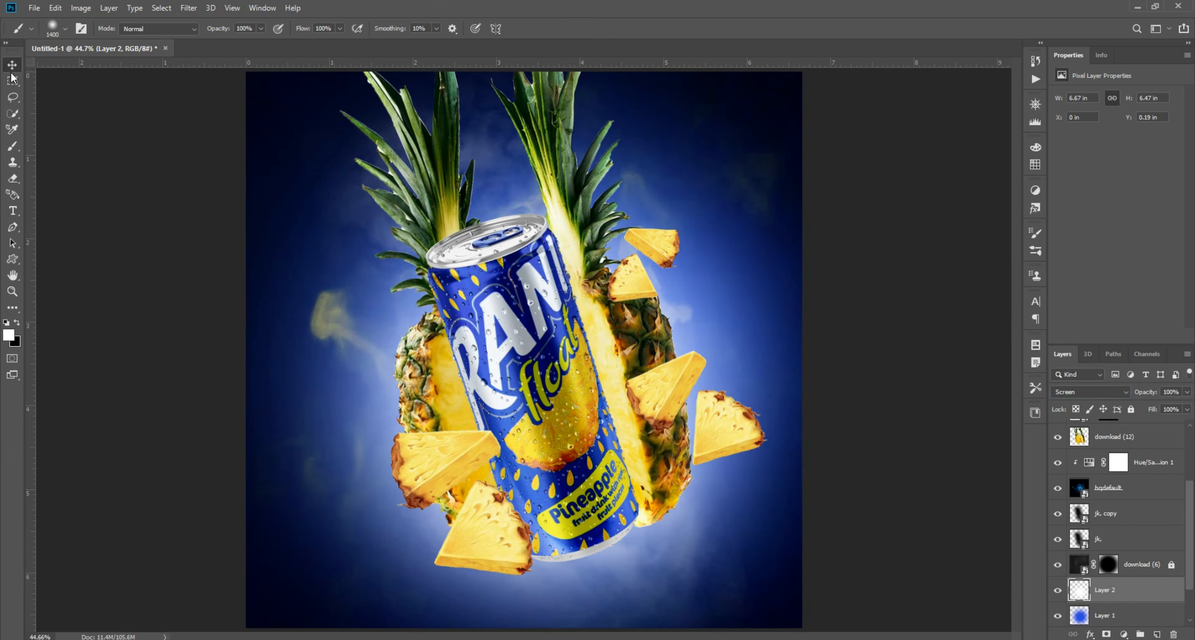
Step: Move the white glow on Layer 2 slightly upward behind the can
key(ctrl+t)
drag(601, 419, 601, 403)
key(Return)
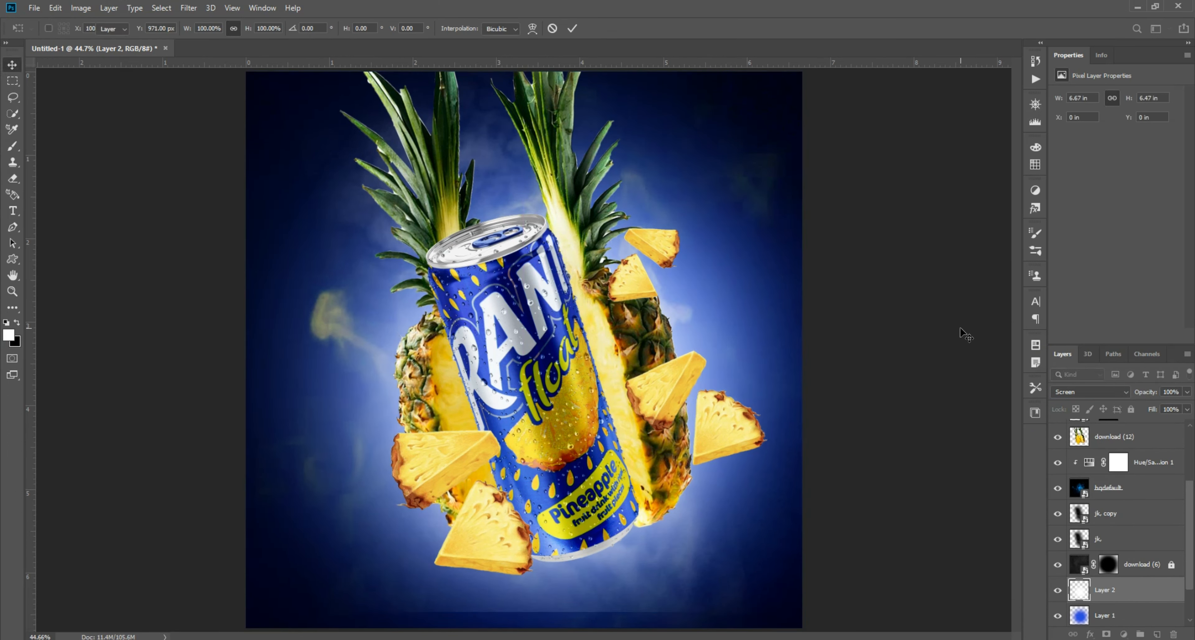
click(962, 333)
Step: Add a layer mask to Layer 2 and paint black along the canvas's lower edge to blend the glow's hard edge
scroll(887, 356, down, 2)
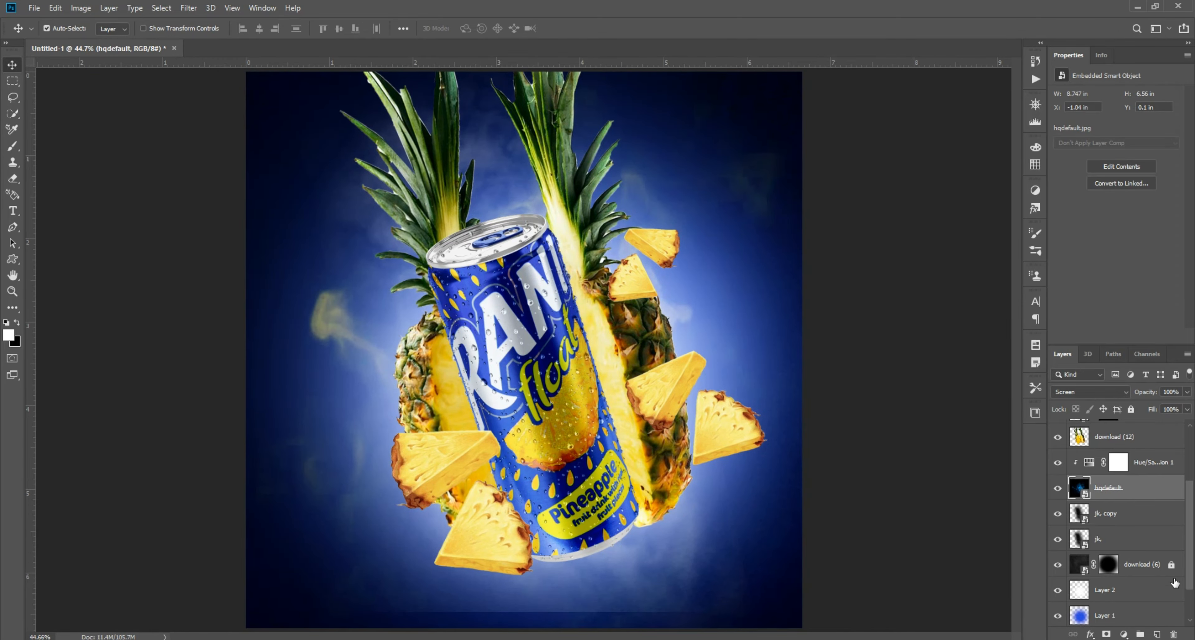
click(1106, 634)
key(b)
scroll(570, 426, down, 4)
scroll(570, 427, up, 3)
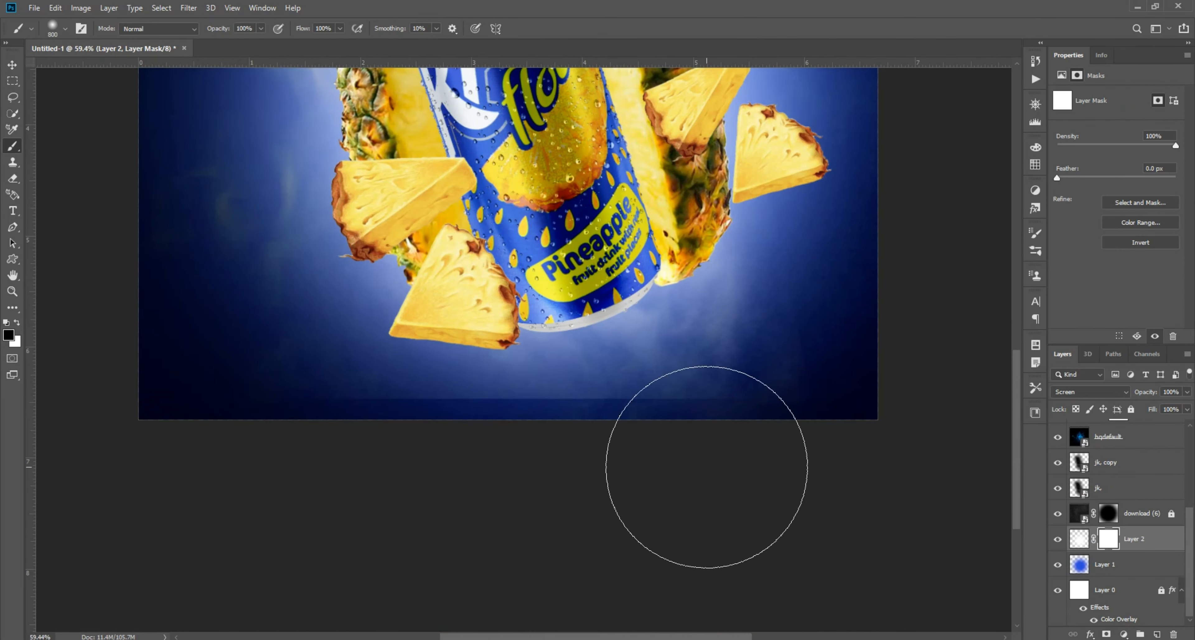
drag(241, 449, 734, 426)
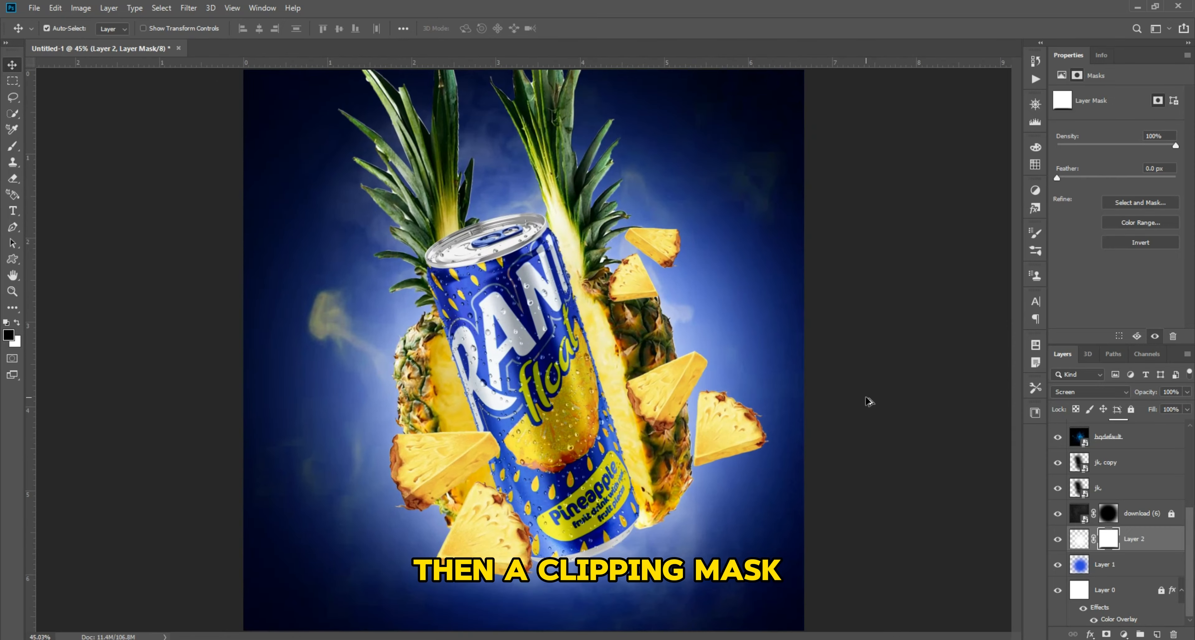
Step: Add a new layer clipped to the download (12) pineapple layer and ready the brush with black as the foreground colour
click(872, 417)
scroll(487, 337, up, 5)
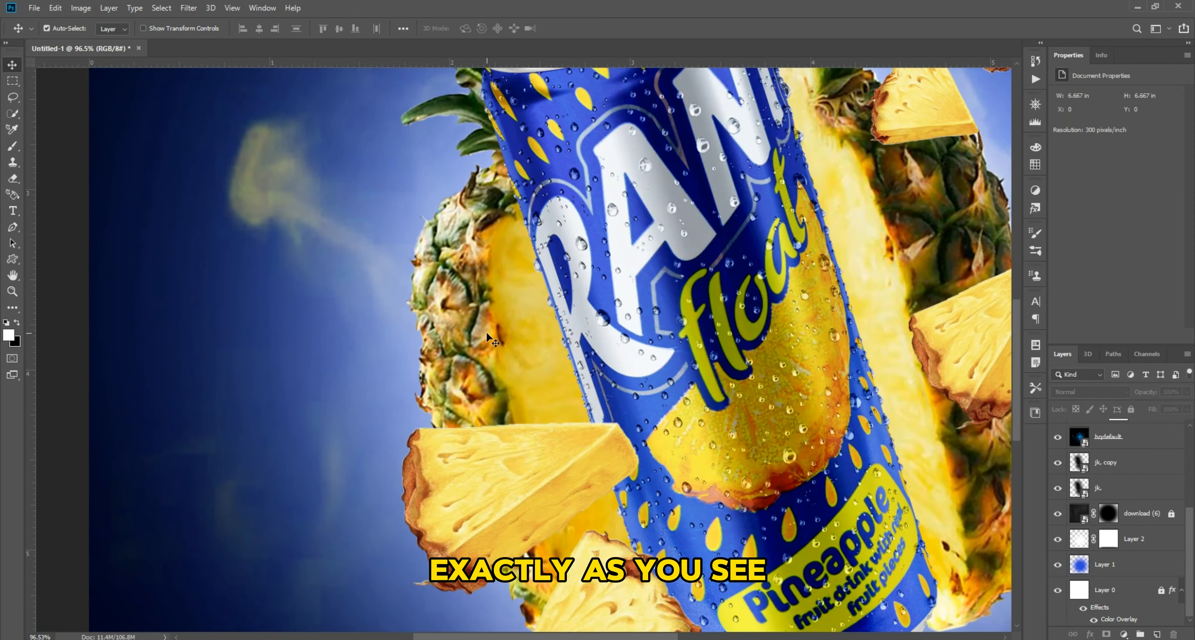
click(487, 337)
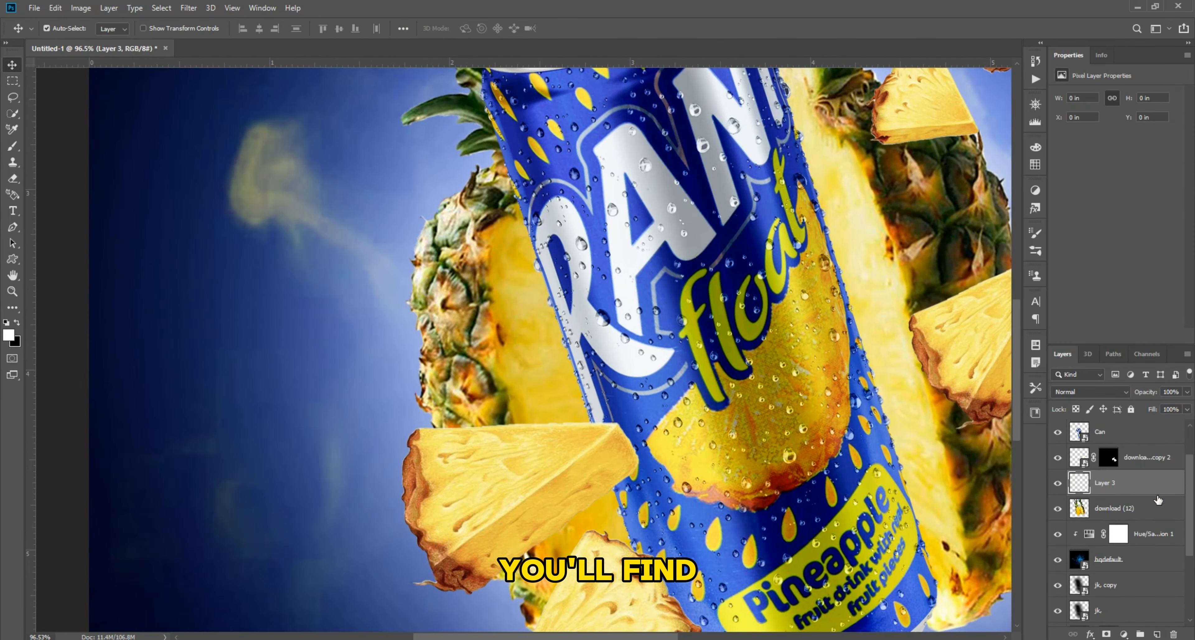
click(8, 334)
drag(784, 442, 780, 523)
key(Return)
click(12, 146)
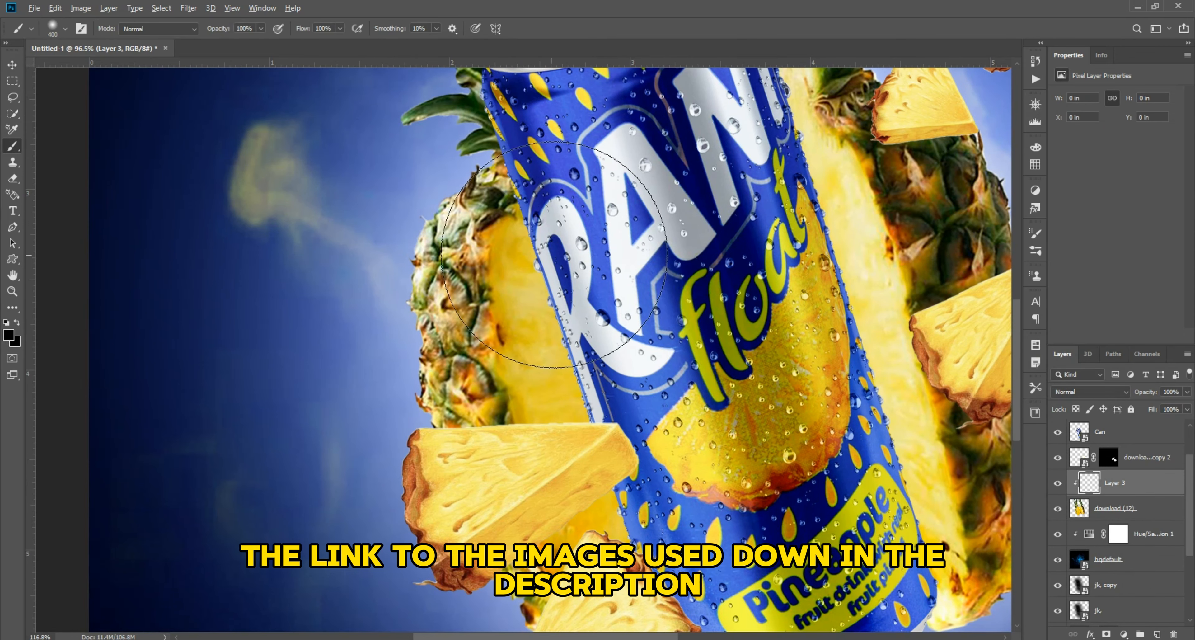
Step: Paint a black shadow on the left pineapple along the can's left edge with the brush reduced to 90 px
scroll(552, 255, up, 3)
key(bracketleft)
key(bracketleft)
key(bracketleft)
key(bracketleft)
key(bracketleft)
key(bracketleft)
key(bracketleft)
key(bracketleft)
key(bracketleft)
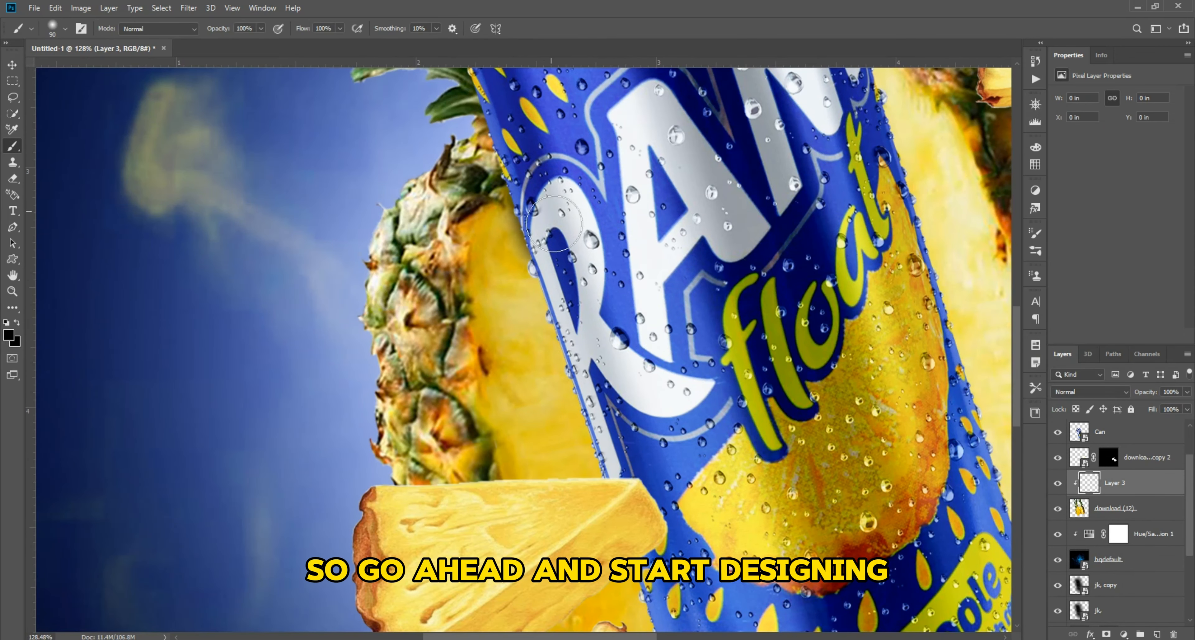
drag(586, 335, 616, 419)
mouse_move(619, 419)
mouse_down()
mouse_move(556, 267)
mouse_move(627, 487)
mouse_up()
drag(629, 470, 530, 220)
drag(531, 202, 646, 598)
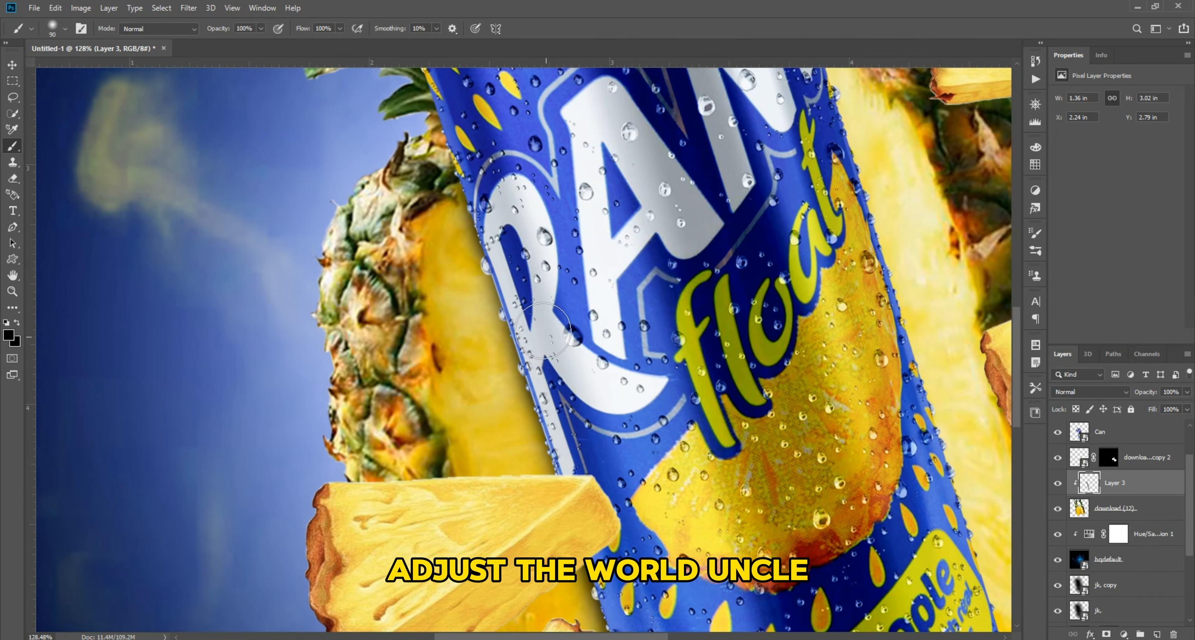
Step: Extend the painted shadow up the can's left side to just below the lid
mouse_move(436, 161)
mouse_down()
mouse_move(515, 435)
mouse_move(477, 225)
mouse_up()
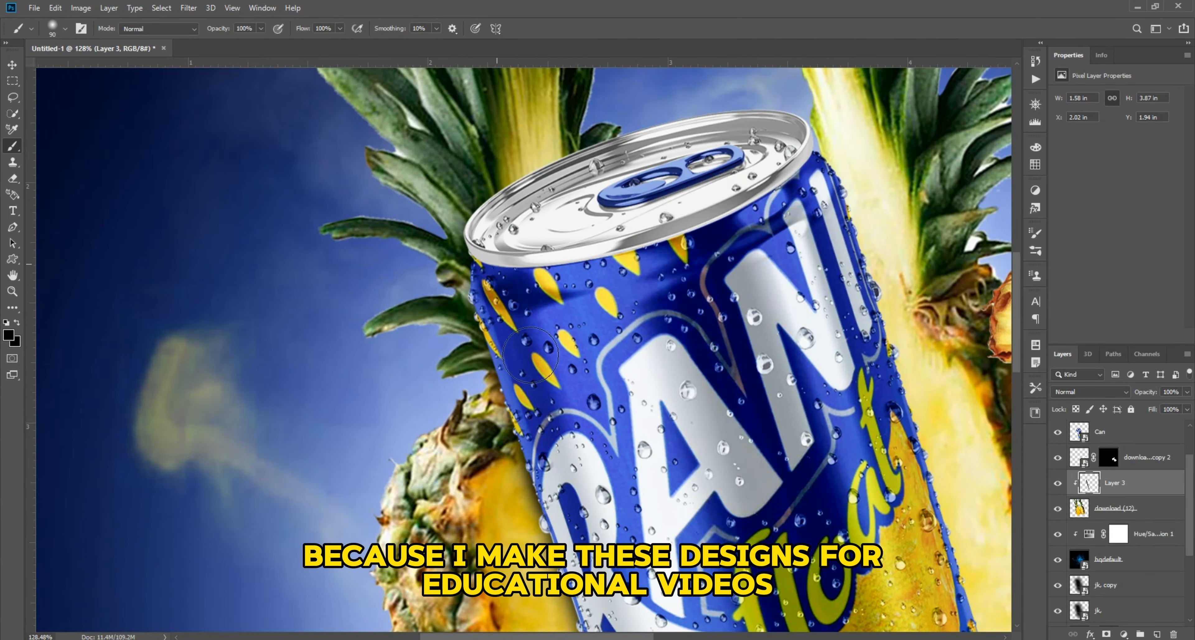
drag(574, 470, 497, 170)
drag(506, 210, 543, 420)
drag(566, 405, 519, 257)
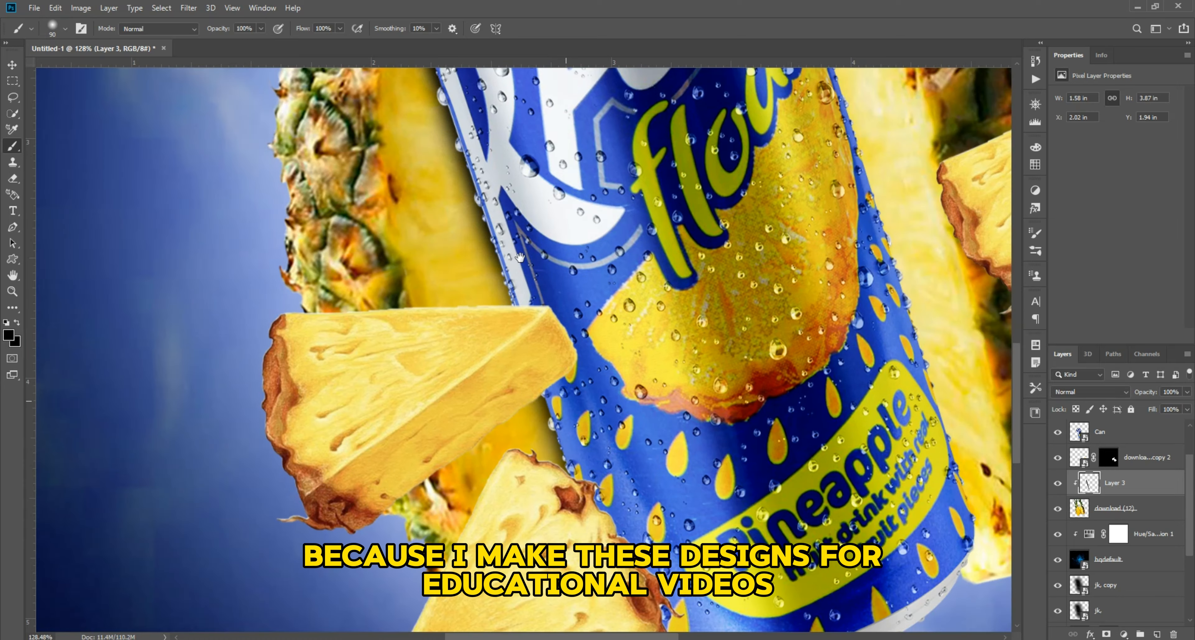
scroll(615, 518, down, 5)
scroll(664, 524, up, 5)
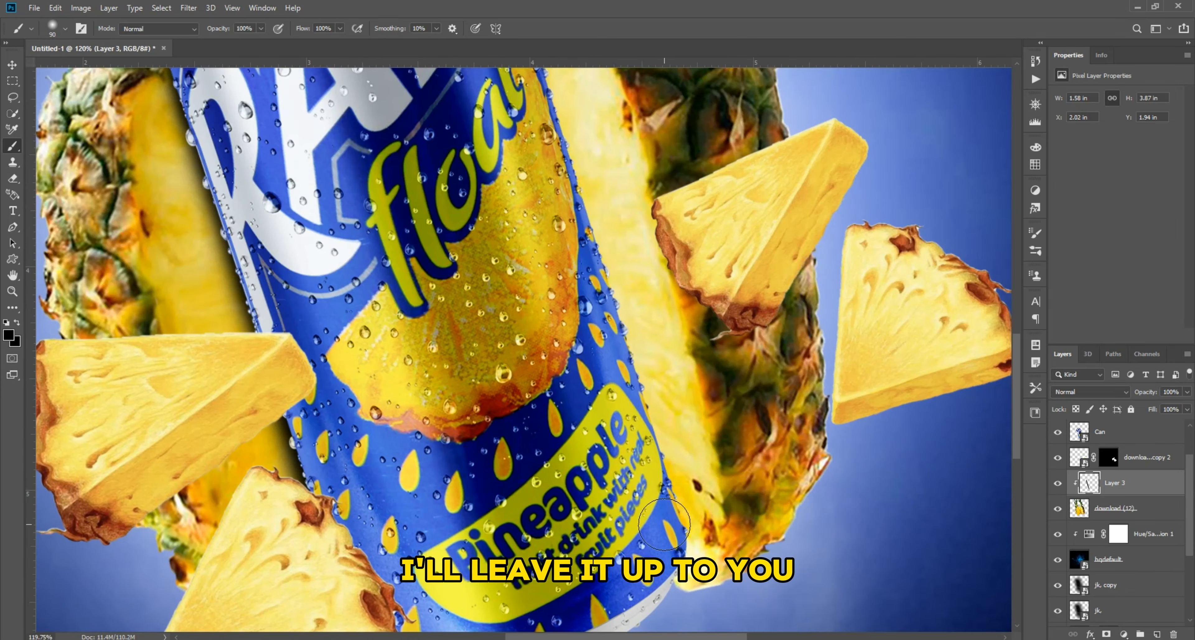
Step: Paint a black shadow on the right pineapple along the can's right edge from the base up towards the lid
drag(653, 507, 654, 514)
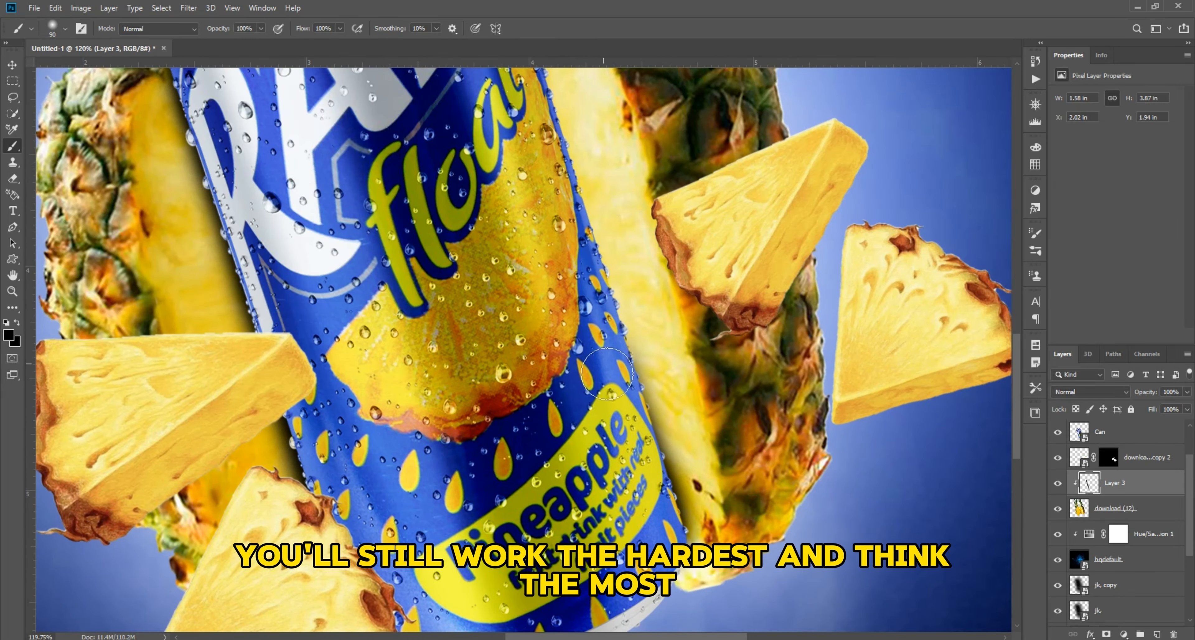
drag(567, 225, 604, 373)
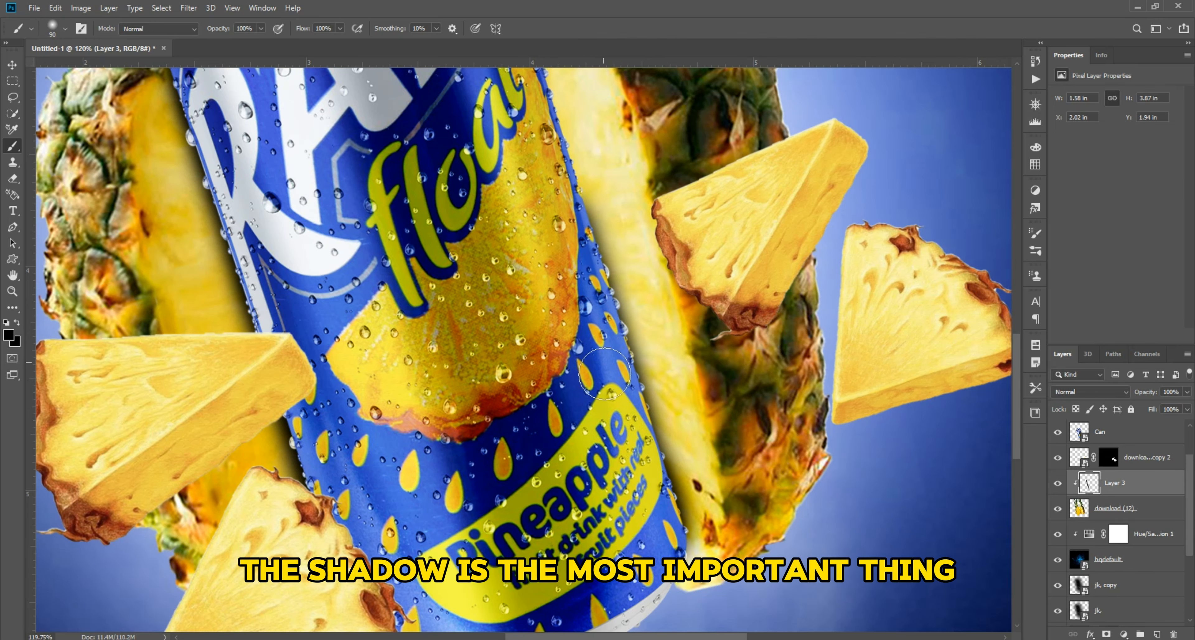
scroll(542, 282, up, 3)
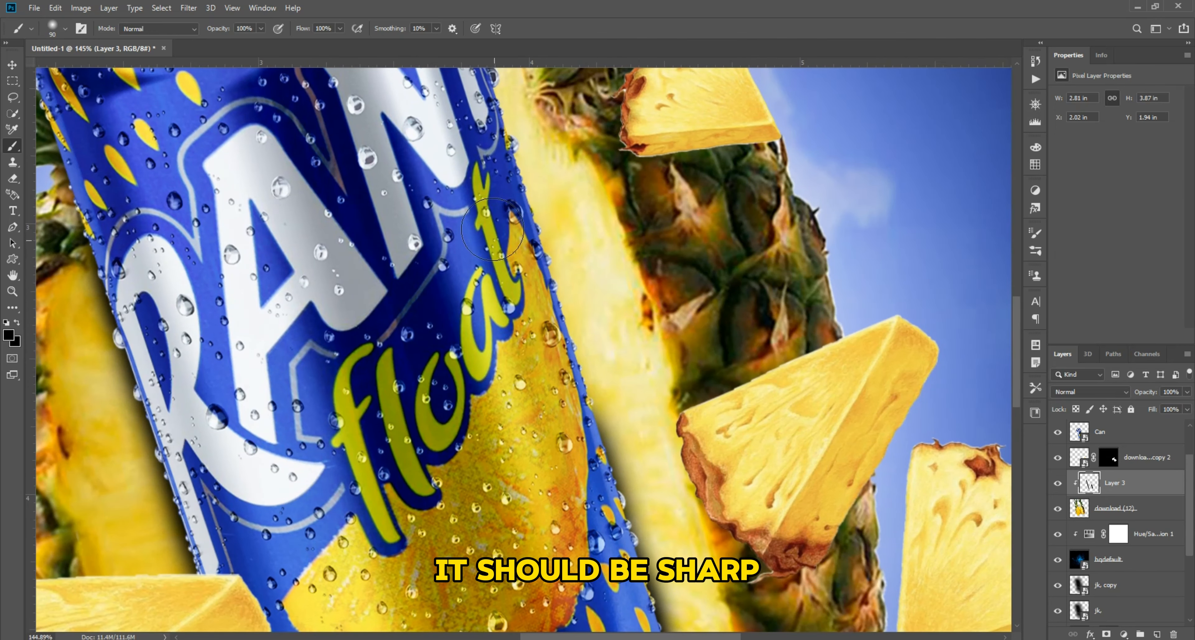
mouse_move(504, 215)
mouse_down()
mouse_move(580, 417)
mouse_move(544, 371)
mouse_up()
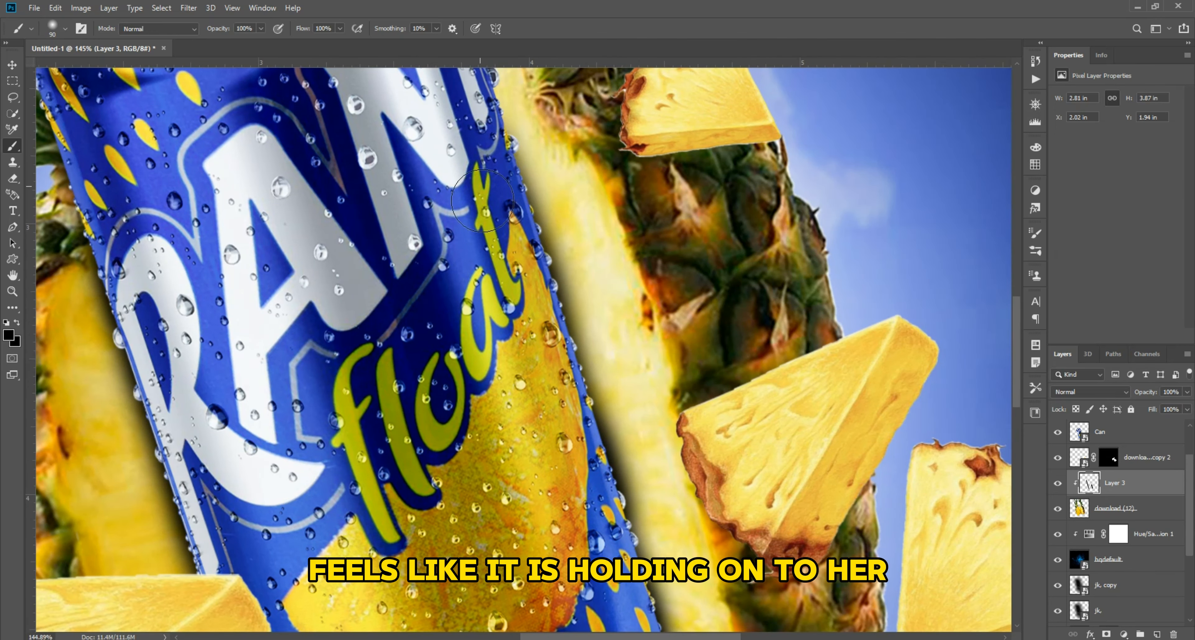
scroll(557, 406, up, 5)
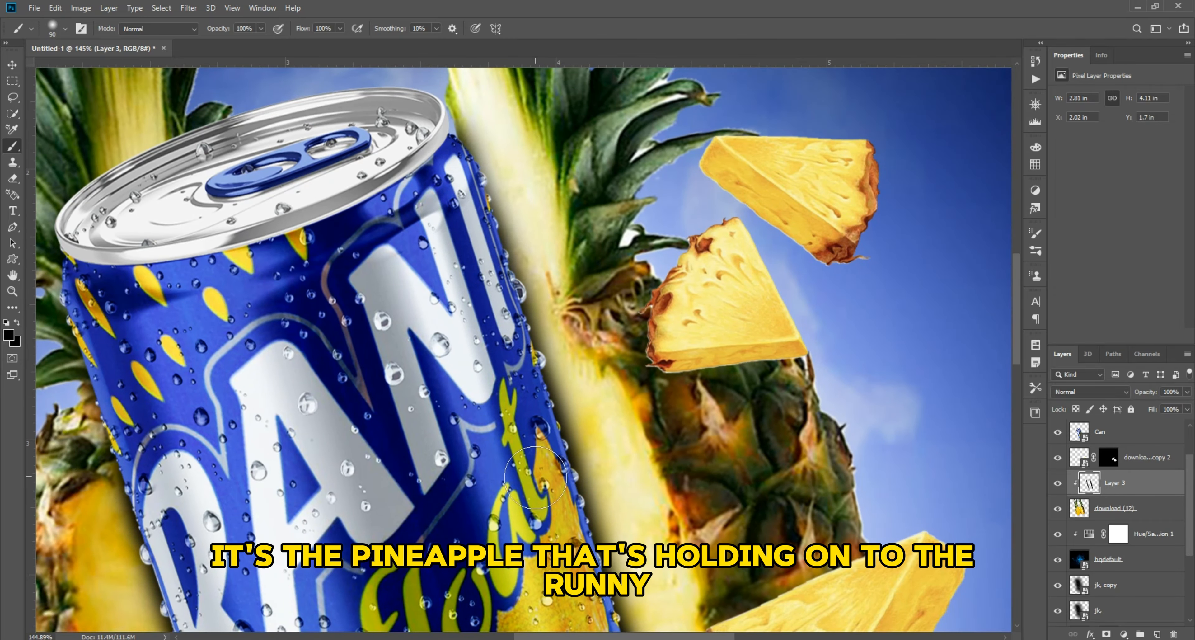
Step: Continue the shadow on the right pineapple around the can's lower right corner
scroll(535, 477, down, 10)
scroll(535, 478, right, 4)
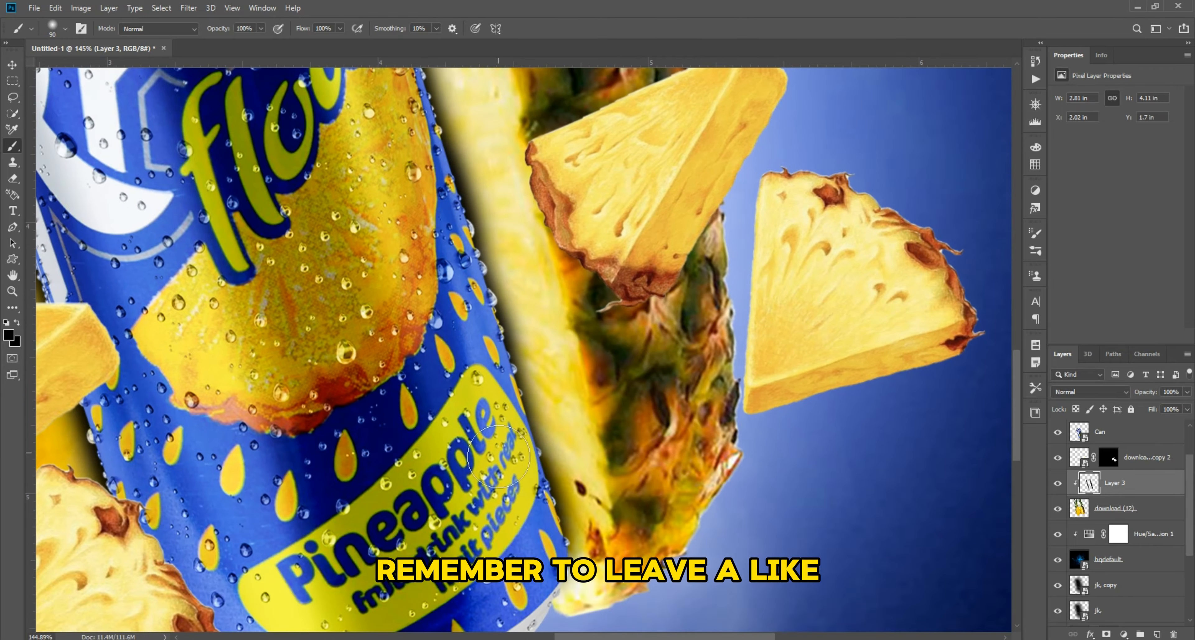
scroll(498, 457, down, 5)
scroll(589, 341, up, 5)
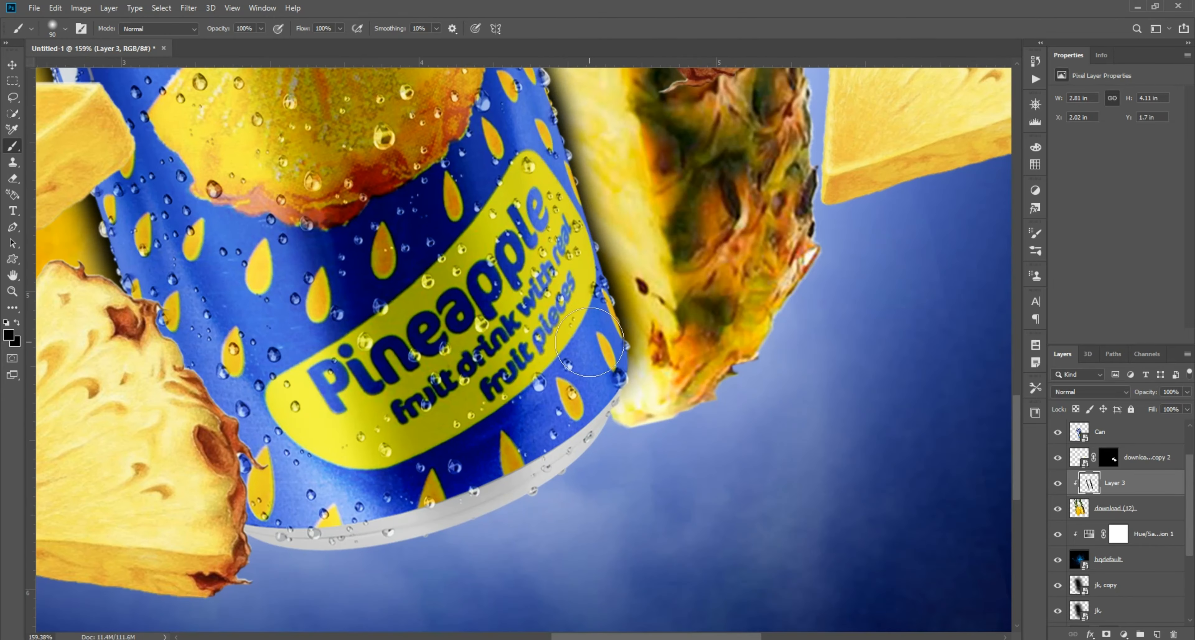
scroll(572, 400, down, 5)
scroll(407, 308, up, 5)
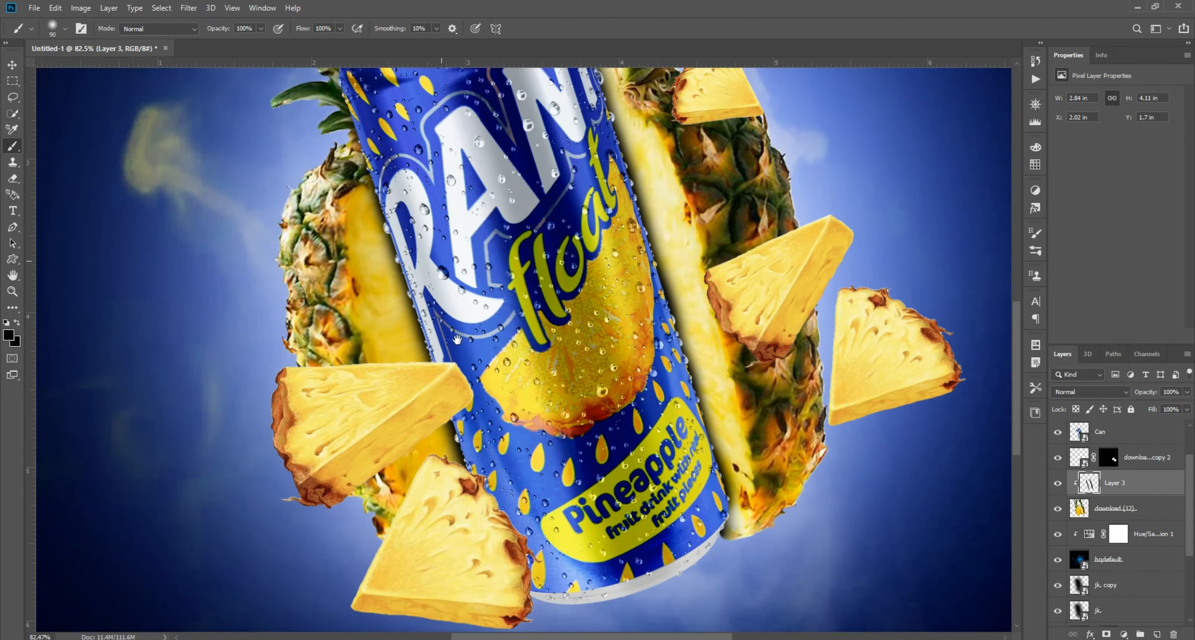
drag(658, 373, 489, 446)
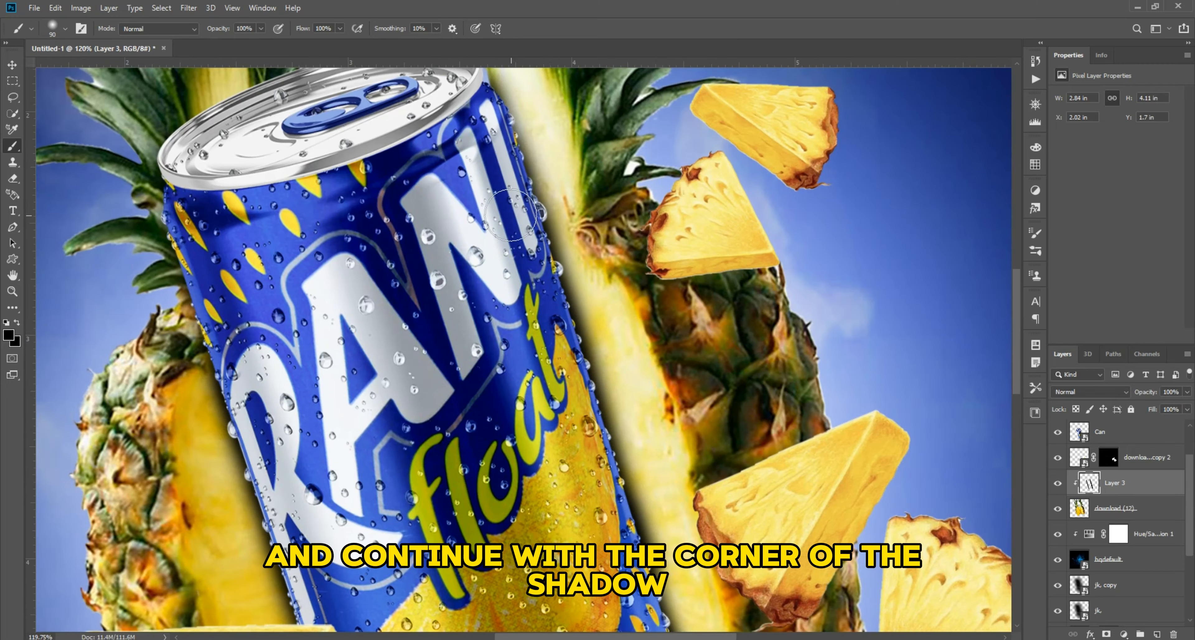
drag(568, 414, 433, 127)
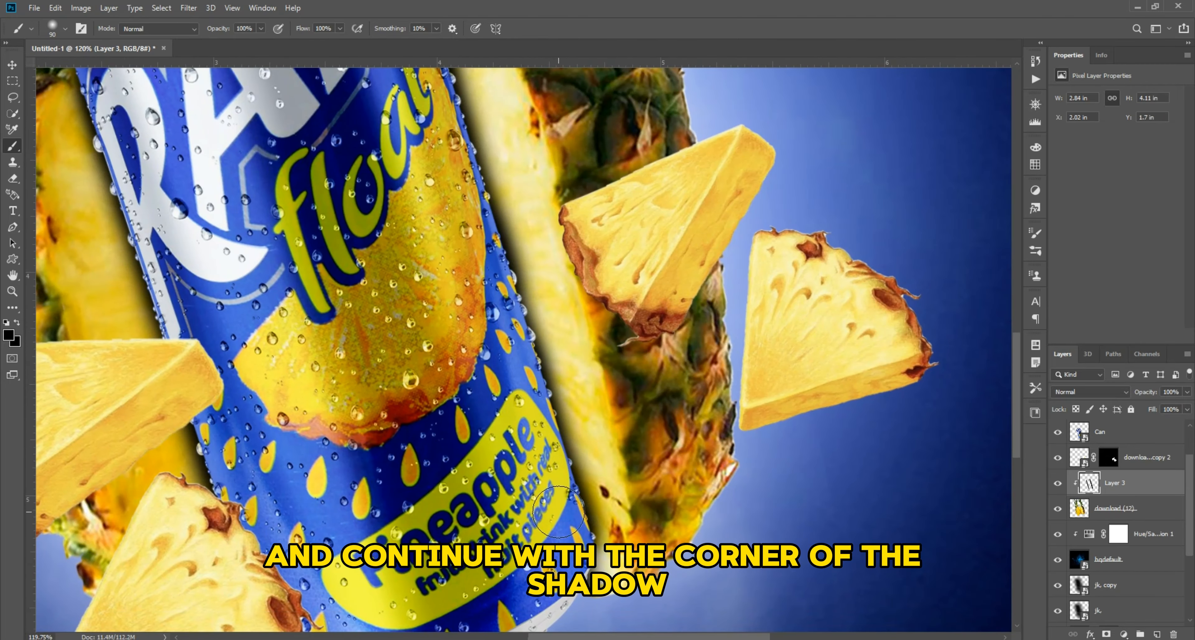
Step: Move the two lower-left pineapple slices outward, away from the can's edge
scroll(559, 511, down, 7)
scroll(457, 336, up, 1)
click(12, 65)
click(151, 279)
drag(460, 437, 345, 435)
key(ctrl+z)
scroll(456, 452, up, 1)
drag(456, 458, 450, 410)
scroll(453, 491, up, 6)
drag(478, 477, 463, 479)
scroll(528, 394, up, 4)
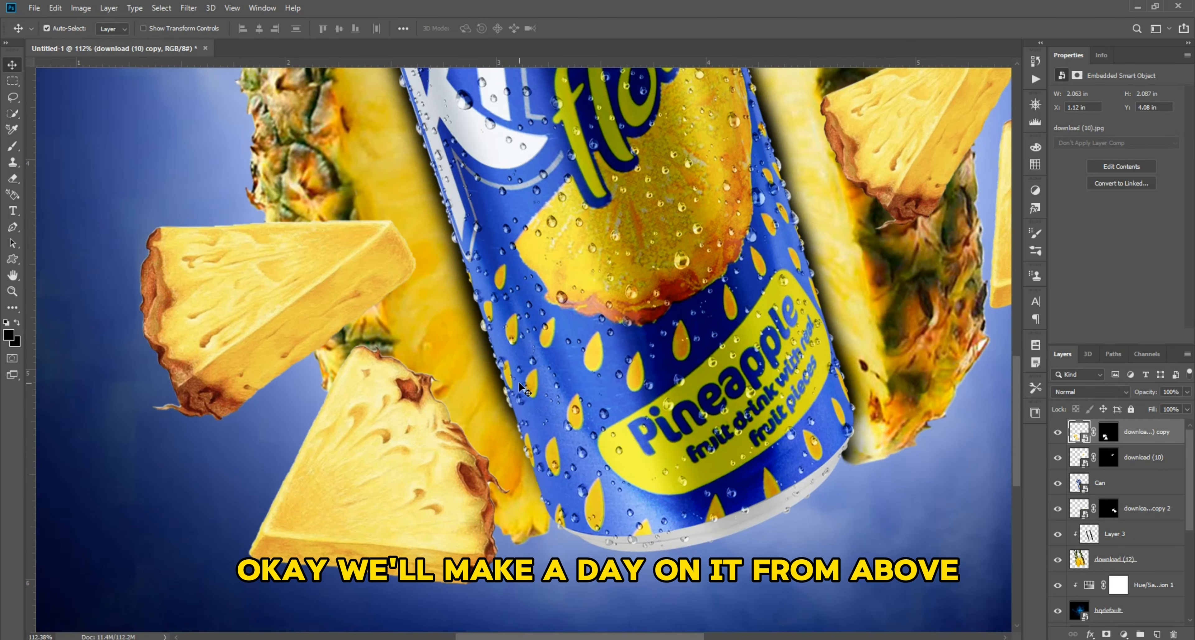
Step: Return to Layer 3 and paint the black shadow down the can's lower left edge to the pineapple's bottom tip
click(1111, 534)
click(13, 146)
scroll(556, 417, up, 3)
drag(531, 410, 460, 294)
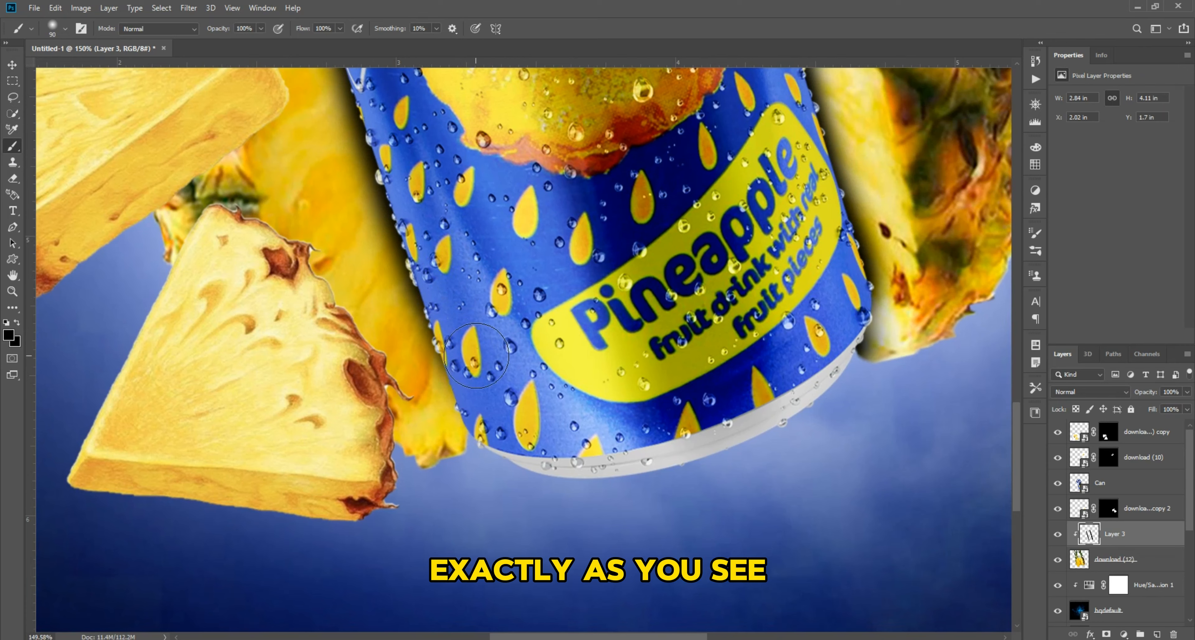
drag(476, 355, 495, 408)
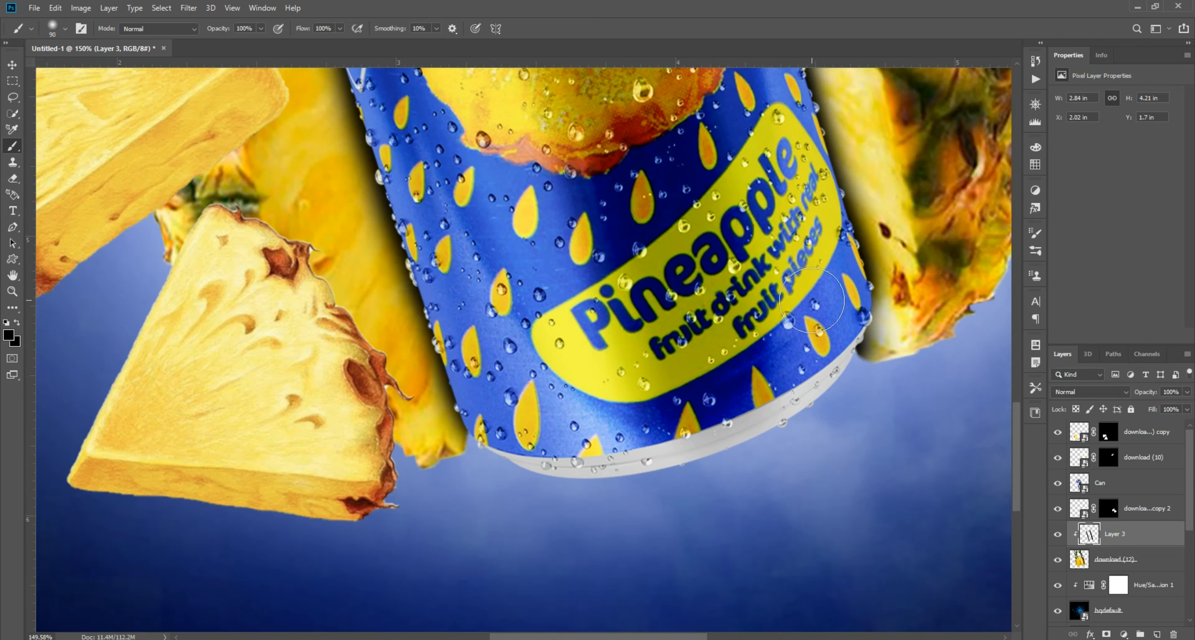
Step: Add a new layer clipped to the pineapple layer beneath the shadow, with a blue foreground colour and Color Dodge blending
key(ctrl+0)
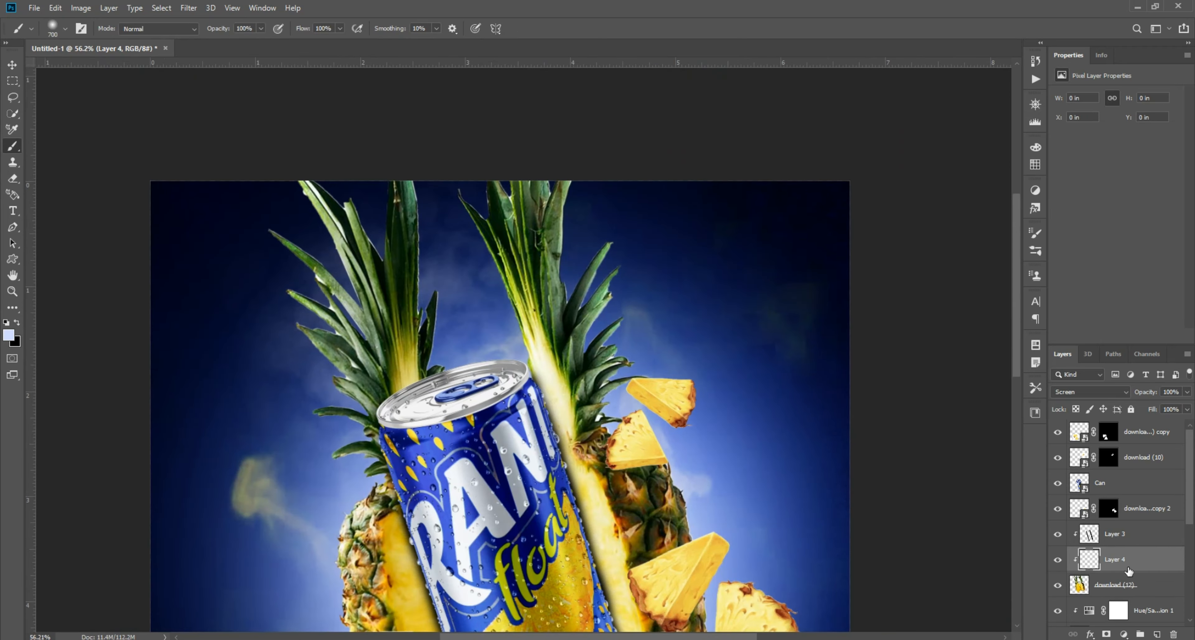
click(8, 335)
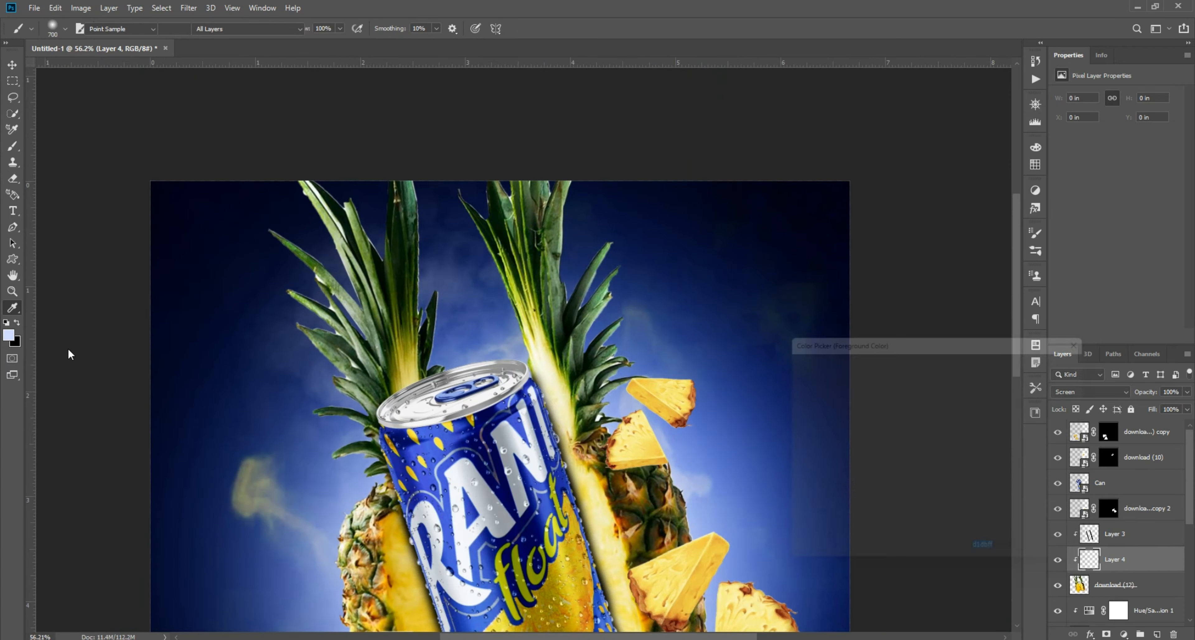
click(706, 315)
key(Return)
key(b)
click(1090, 392)
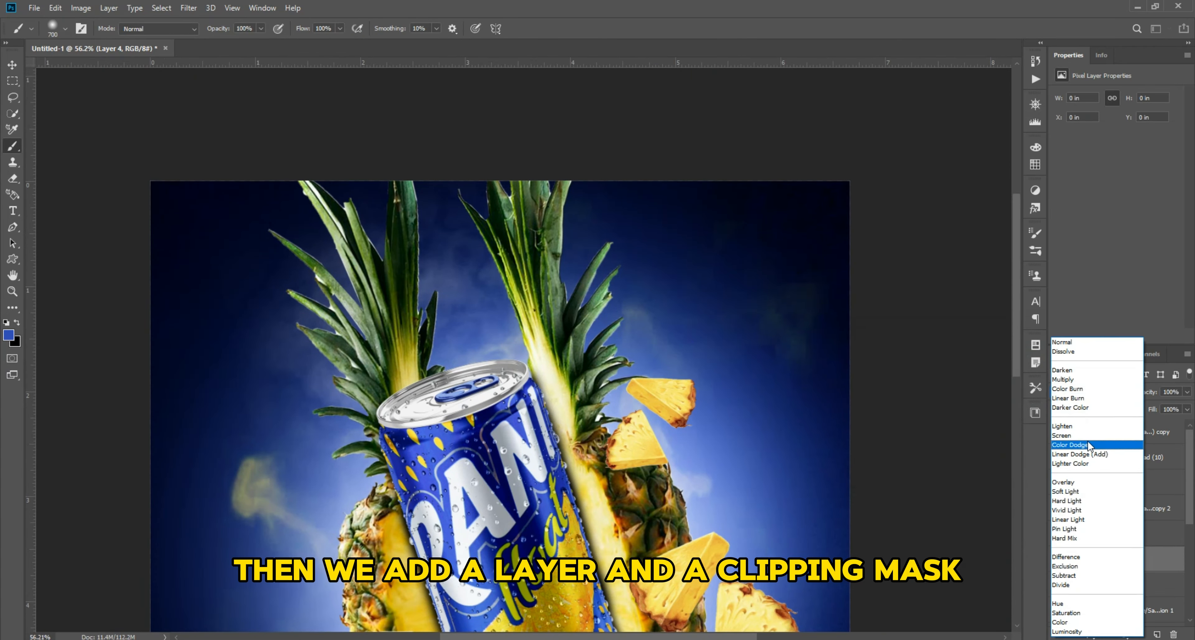
click(1088, 439)
click(12, 145)
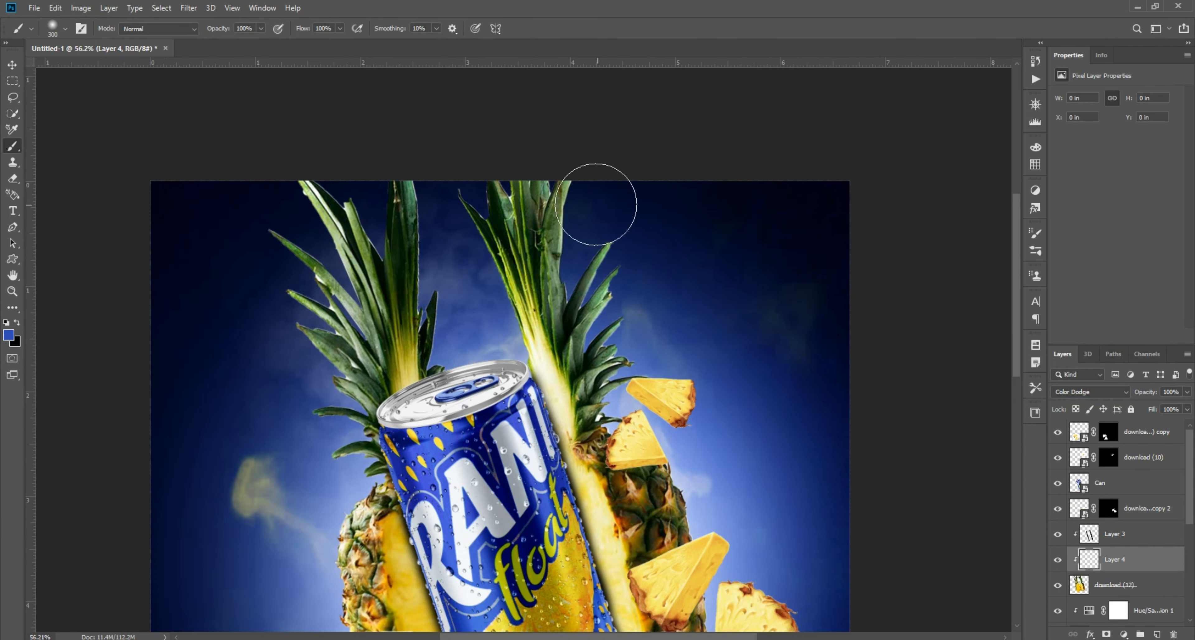
Step: Paint blue light along the outer edges of the right pineapple's leaves with a 200 px brush
scroll(604, 228, up, 7)
drag(563, 209, 610, 311)
mouse_move(579, 233)
mouse_down()
mouse_move(573, 216)
mouse_move(436, 156)
mouse_up()
drag(540, 347, 561, 417)
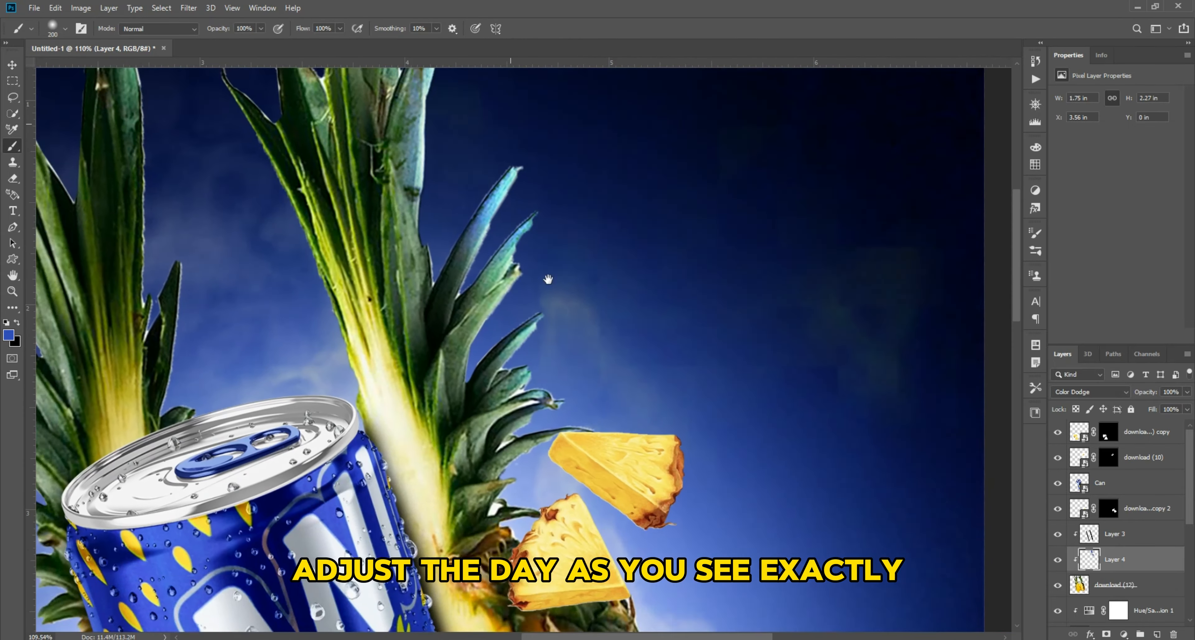
drag(547, 277, 527, 302)
drag(520, 273, 461, 166)
drag(475, 289, 375, 106)
mouse_move(378, 120)
mouse_down()
mouse_move(472, 339)
mouse_move(511, 395)
mouse_up()
drag(511, 395, 418, 228)
mouse_move(418, 232)
mouse_down()
mouse_move(467, 399)
mouse_move(386, 209)
mouse_move(395, 352)
mouse_up()
mouse_move(389, 483)
mouse_down()
mouse_move(403, 371)
mouse_move(347, 421)
mouse_up()
Step: Enlarge the brush to 600 px and paint blue light along the right pineapple's outer skin
scroll(333, 429, down, 6)
drag(403, 200, 503, 368)
key(bracketright)
drag(505, 418, 454, 238)
drag(418, 297, 554, 204)
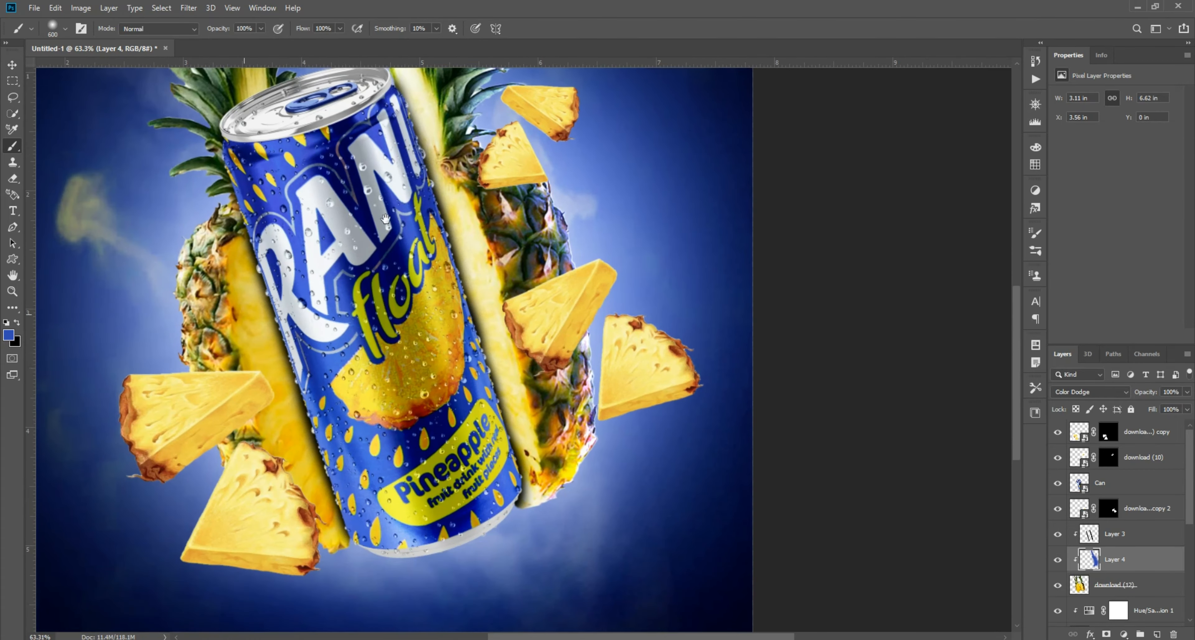
Step: Paint blue light along the outer leaves and skin of the left pineapple with the 600 px brush
scroll(297, 222, up, 2)
drag(260, 153, 501, 329)
mouse_move(278, 190)
mouse_down()
mouse_move(438, 403)
mouse_move(420, 417)
mouse_up()
drag(419, 417, 379, 197)
drag(433, 232, 452, 371)
drag(452, 371, 406, 197)
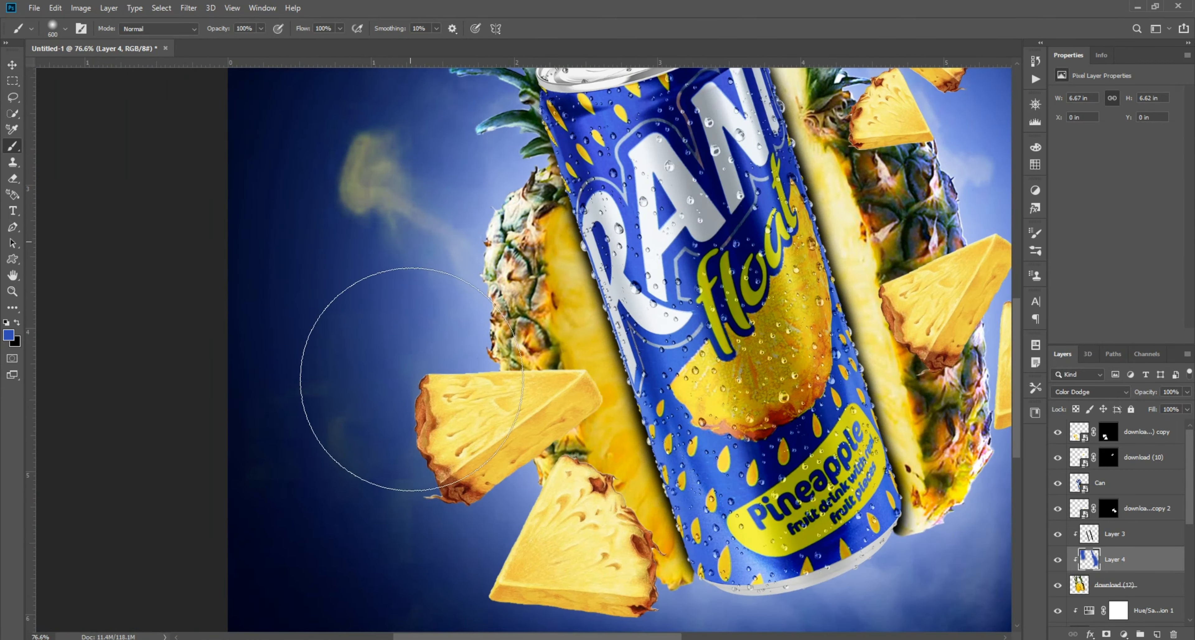
drag(411, 379, 413, 394)
mouse_move(378, 245)
mouse_down()
mouse_move(343, 141)
mouse_move(380, 180)
mouse_move(328, 139)
mouse_up()
drag(408, 361, 442, 504)
scroll(438, 491, down, 8)
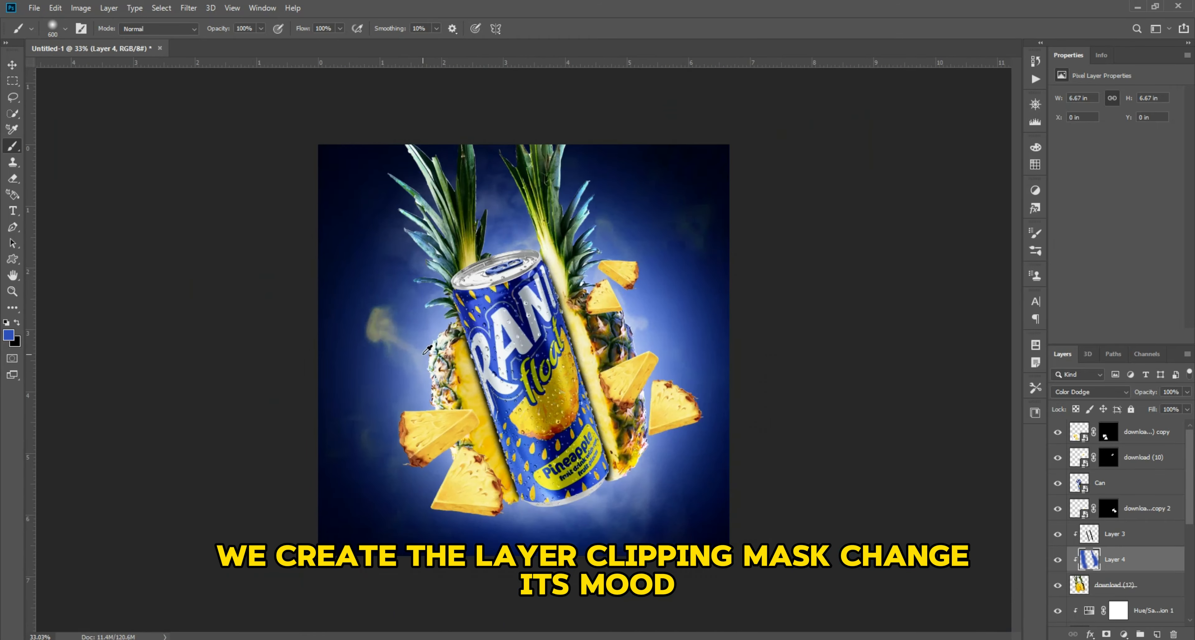
scroll(417, 440, up, 2)
scroll(557, 345, up, 2)
scroll(552, 346, down, 1)
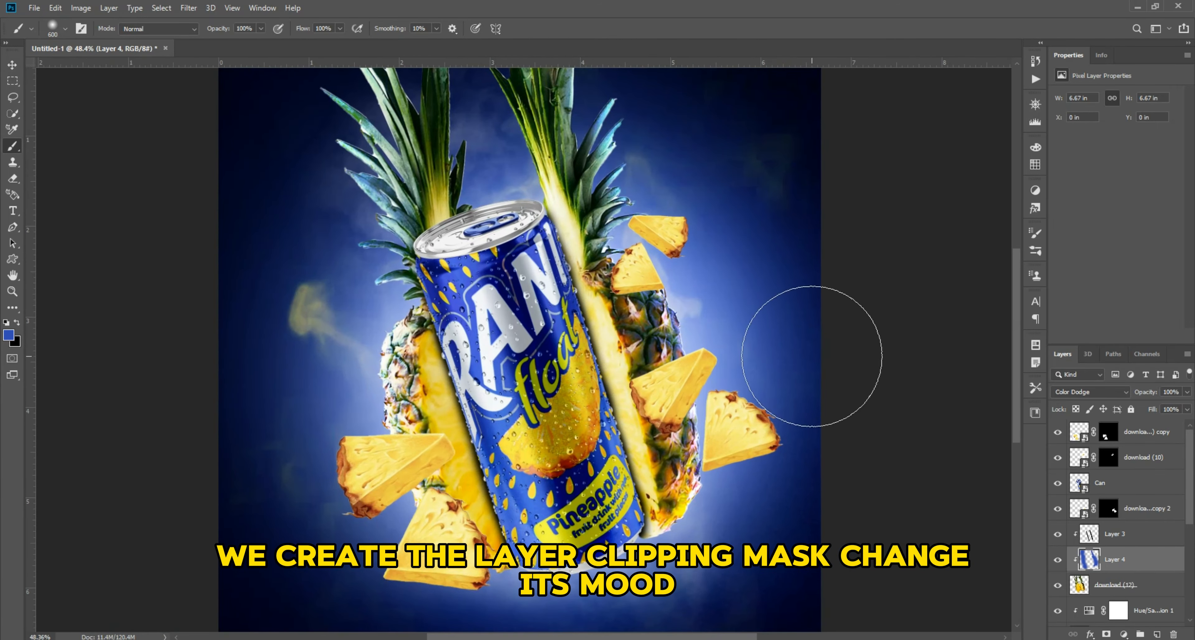
Step: Add a new layer clipped to the download (10) slices layer and set its blend mode to Color Dodge
click(13, 65)
scroll(686, 234, up, 4)
click(1133, 457)
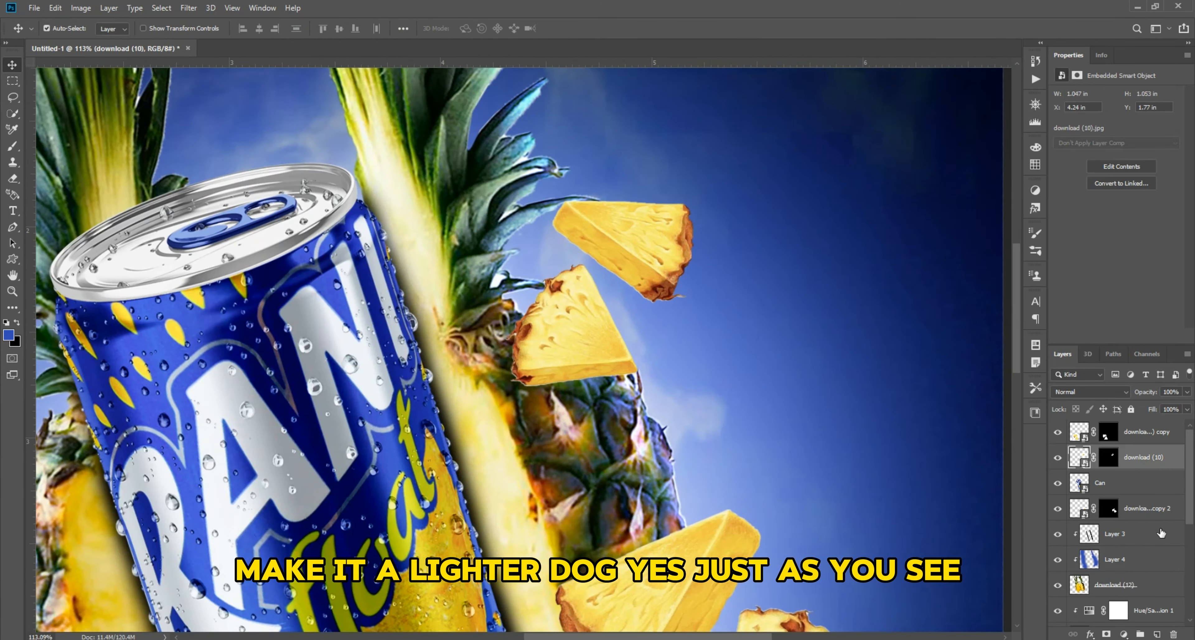
key(ctrl+shift+alt+n)
click(1090, 392)
click(1083, 452)
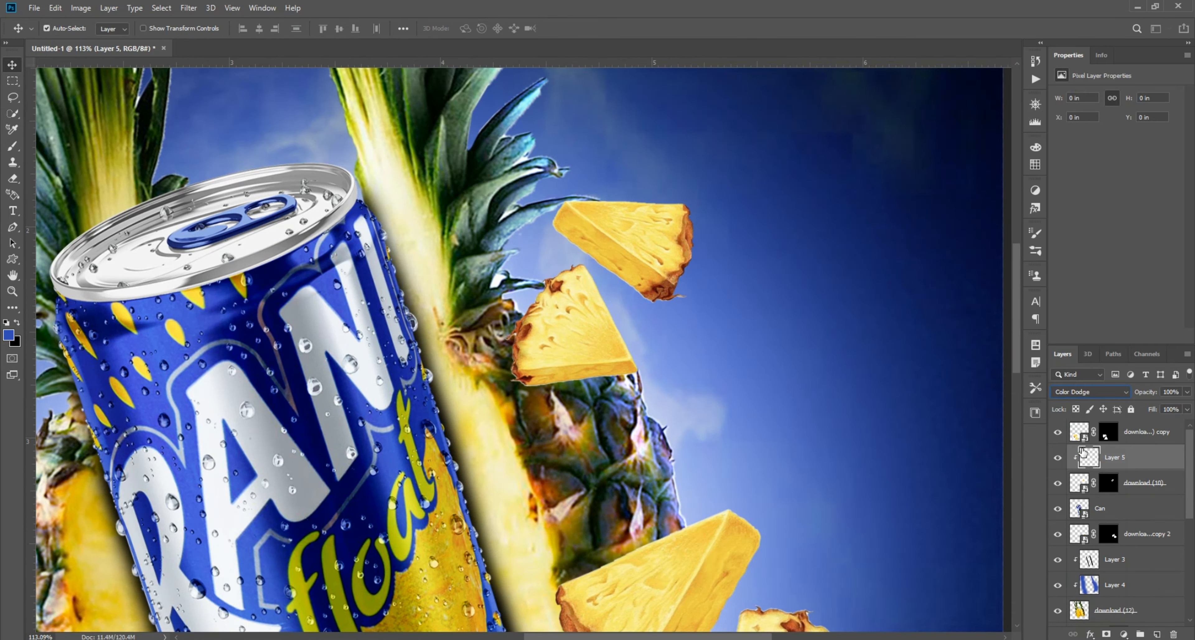
Step: Paint blue light along the outer edges of the two upper-right pineapple slices with 90 px and 40 px brushes
click(13, 147)
scroll(774, 139, up, 2)
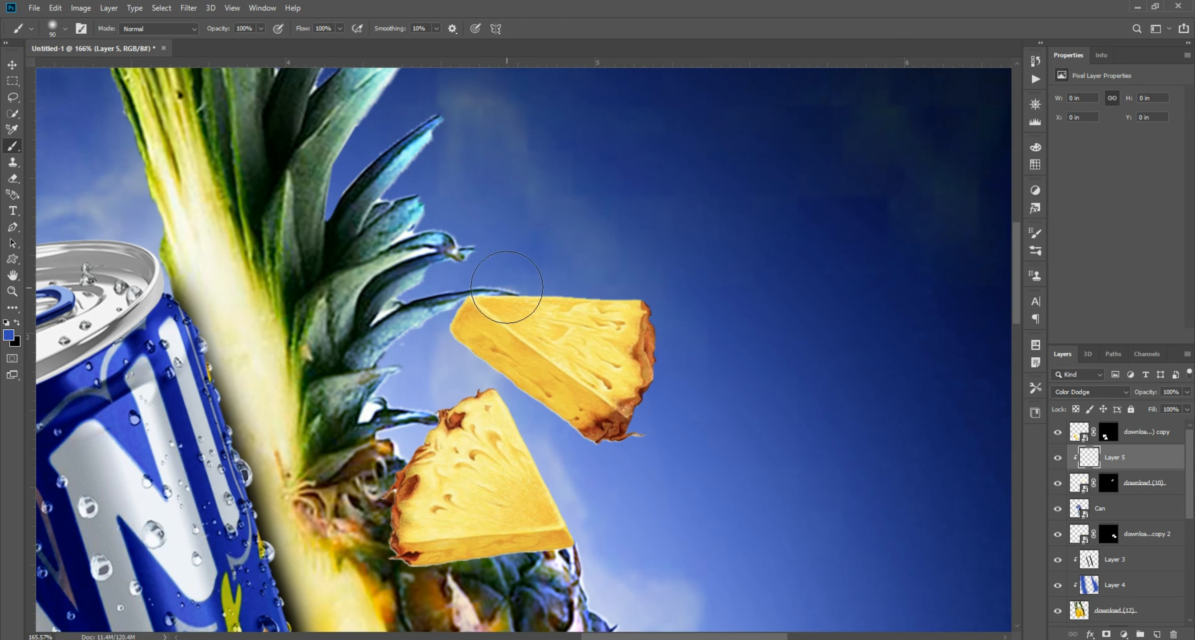
drag(507, 262, 601, 278)
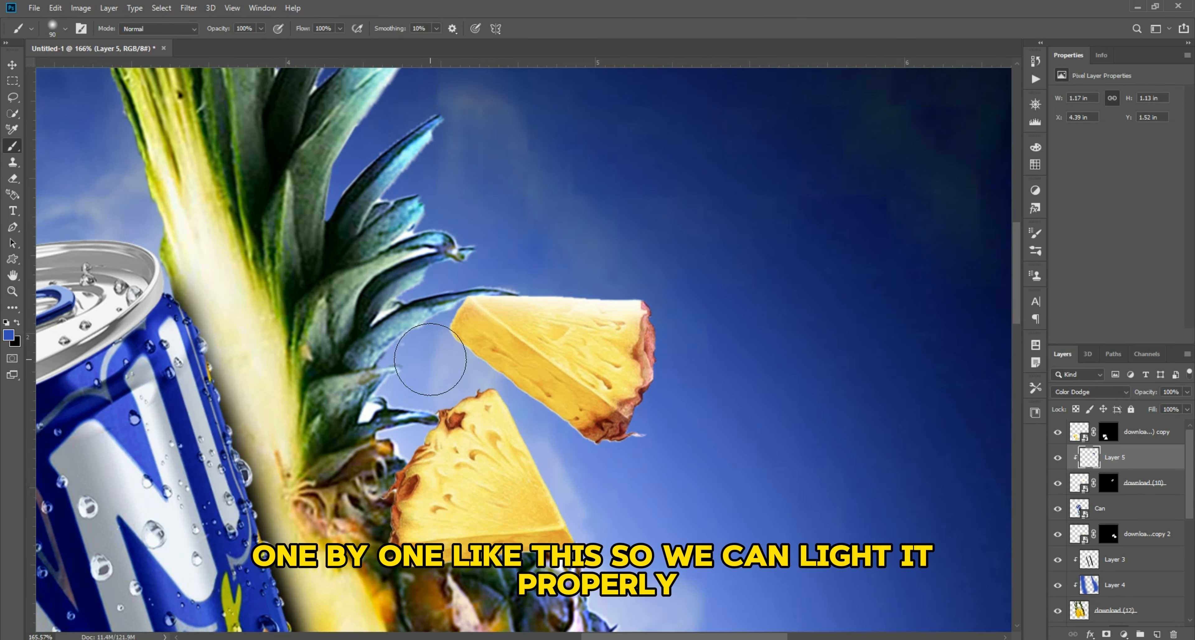
scroll(456, 354, down, 3)
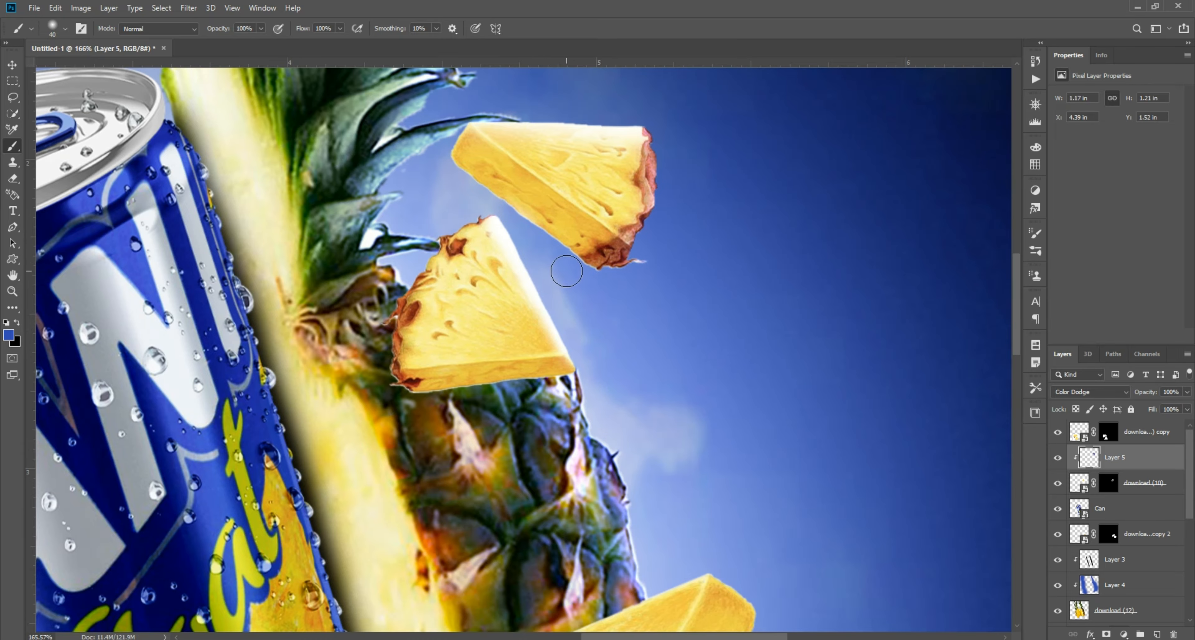
drag(505, 206, 437, 158)
scroll(662, 299, down, 8)
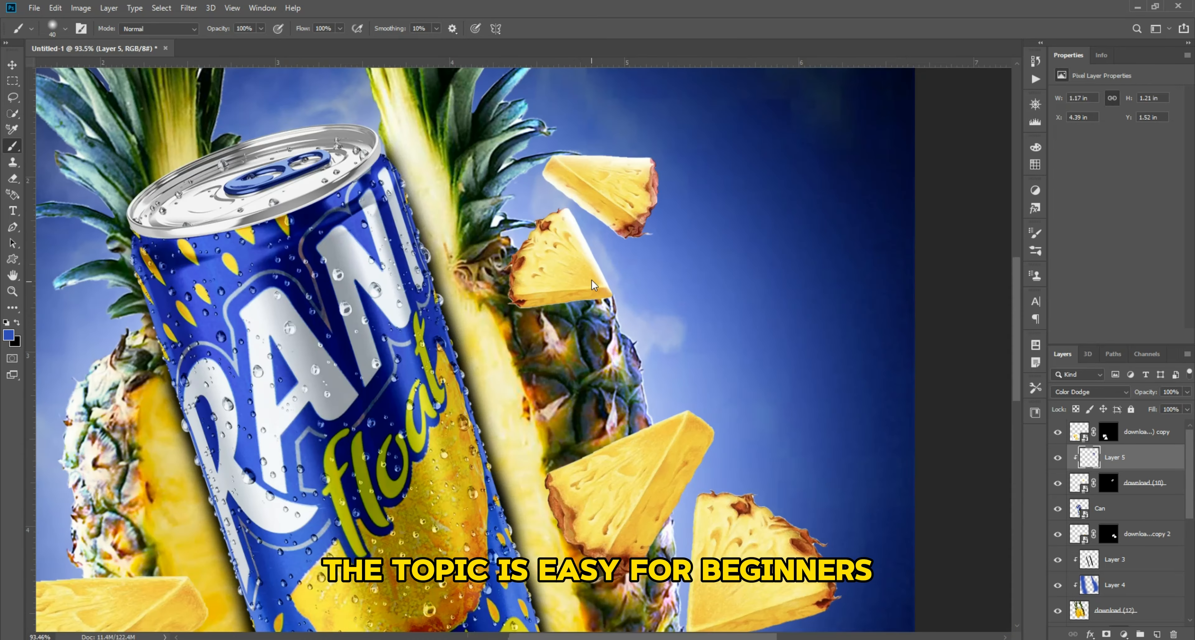
Step: Add a new layer clipped to the download (10) copy 2 slices layer and set its blend mode to Color Dodge
scroll(645, 334, up, 6)
drag(644, 334, 673, 447)
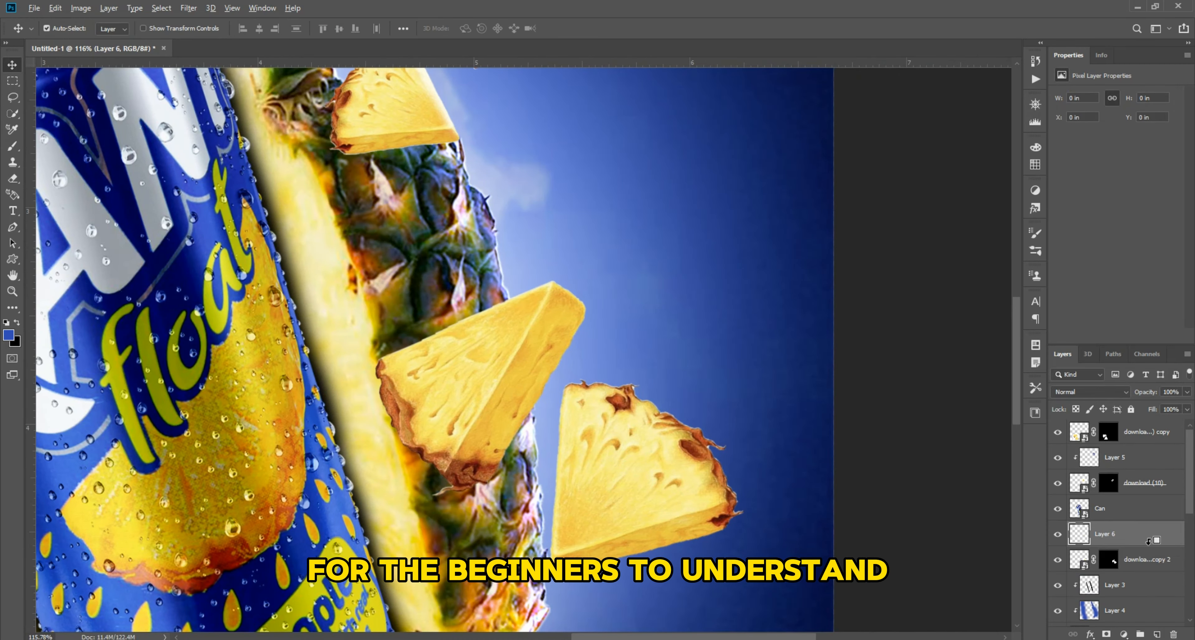
click(1079, 393)
click(1090, 446)
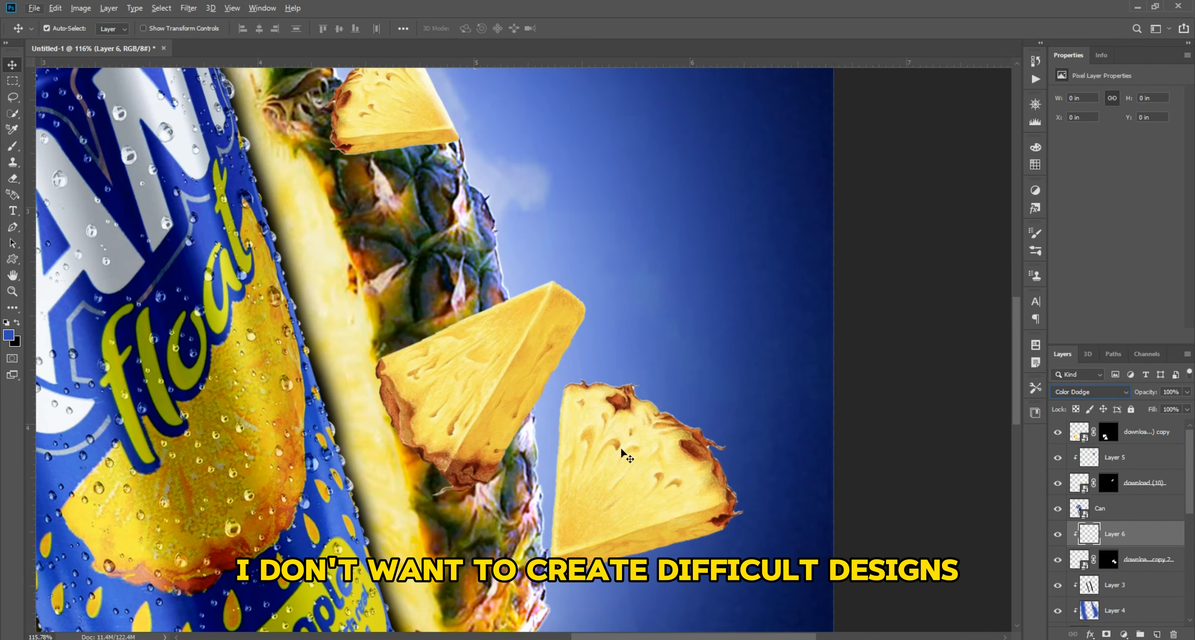
Step: Paint blue light along the edges of the two lower-right pineapple slices with the 40 px brush
scroll(626, 391, up, 2)
mouse_move(625, 392)
mouse_down()
mouse_move(574, 283)
mouse_move(688, 379)
mouse_up()
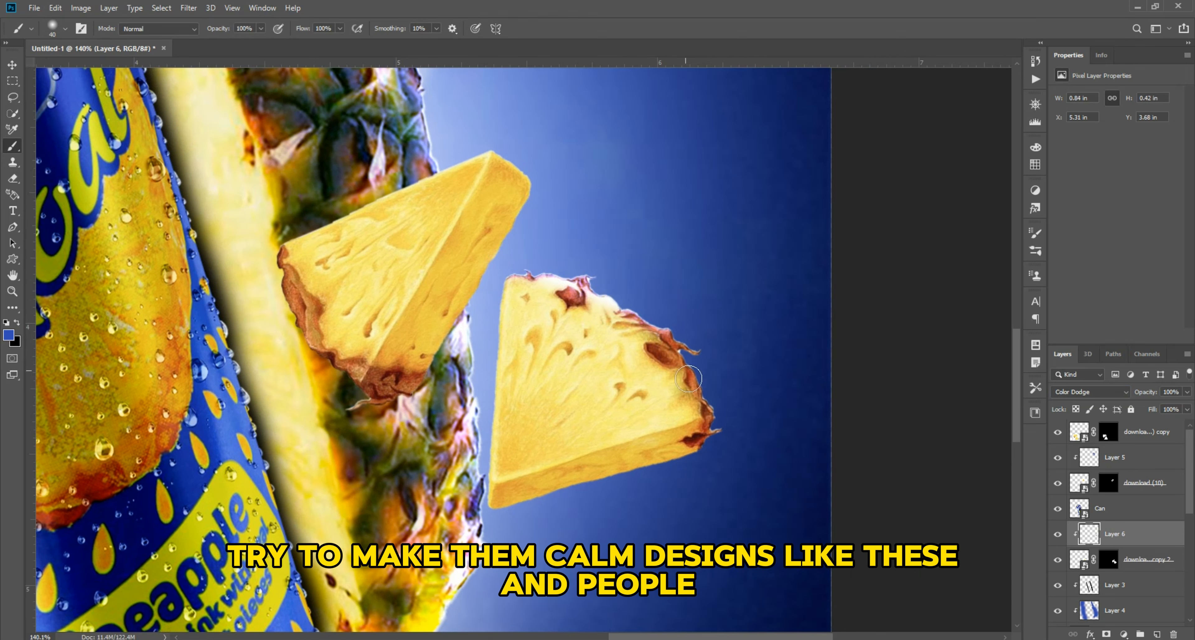
drag(487, 470, 483, 509)
drag(465, 336, 451, 449)
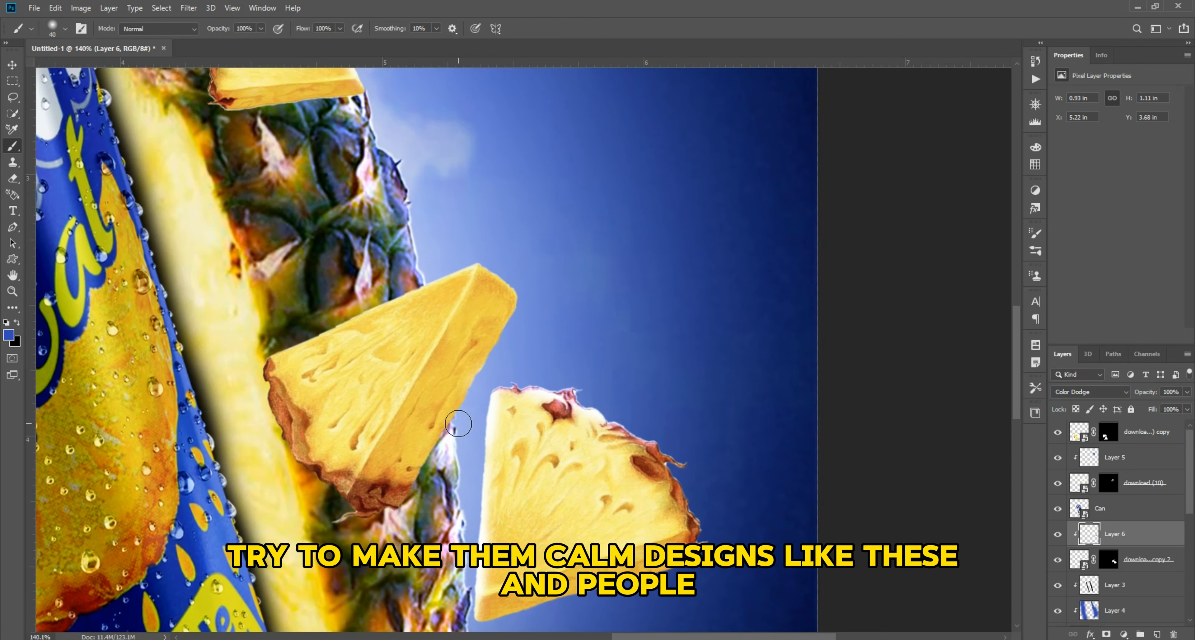
mouse_move(477, 388)
mouse_down()
mouse_move(526, 293)
mouse_move(533, 301)
mouse_up()
drag(533, 301, 589, 389)
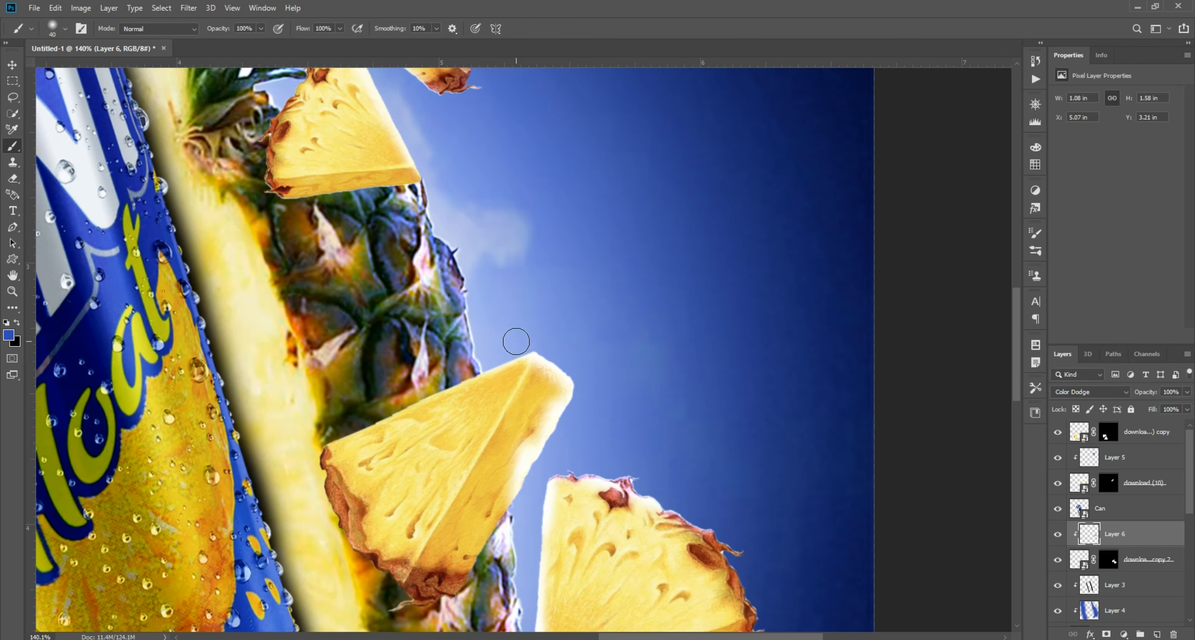
drag(516, 341, 464, 379)
Step: Reduce the opacity of the lower-right slices' Color Dodge light layer to 85%
scroll(685, 346, down, 3)
scroll(685, 347, up, 2)
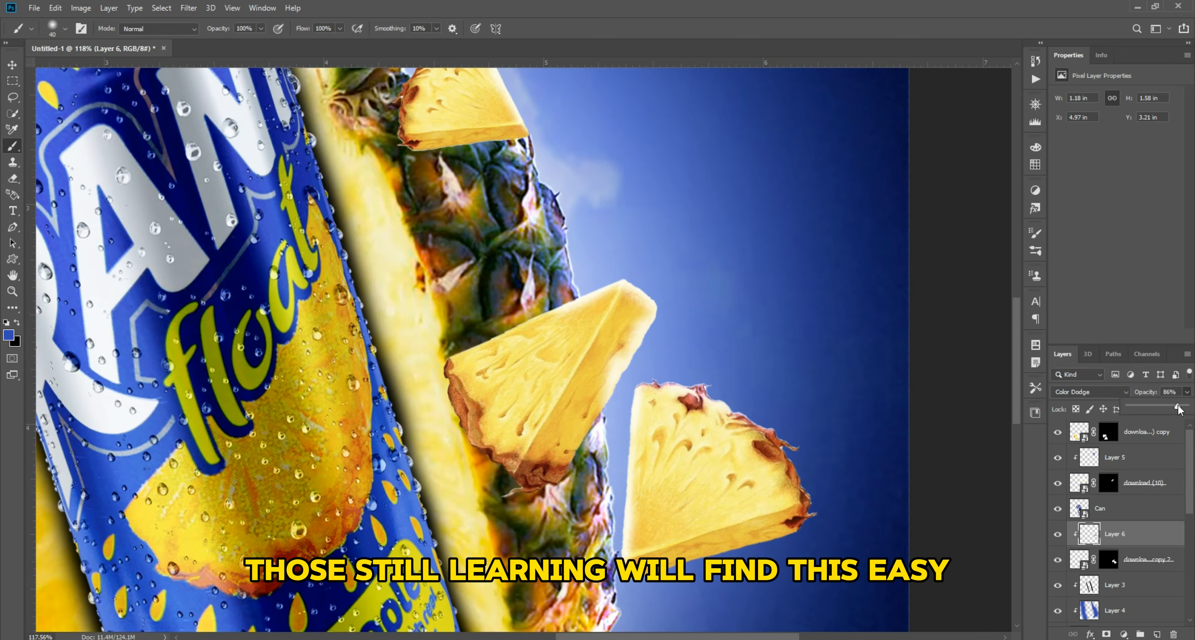
drag(1179, 409, 1176, 408)
scroll(570, 351, down, 5)
scroll(429, 528, up, 5)
scroll(442, 495, down, 5)
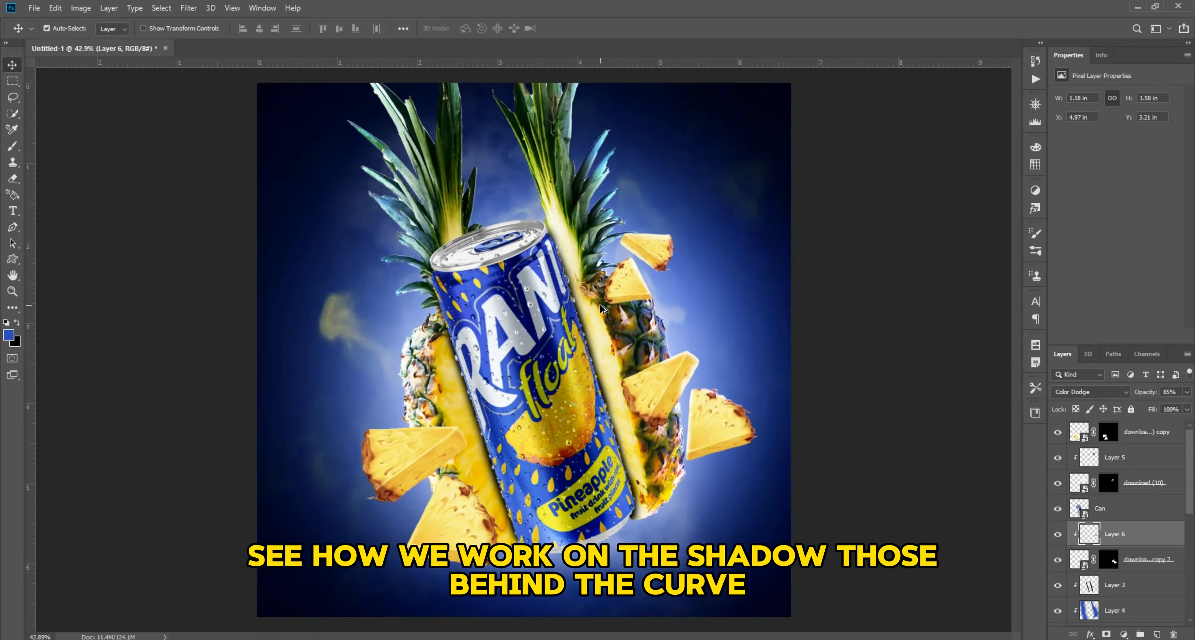
Step: Add a Curves adjustment clipped to the download (10) slices layer and lower its white point output to 174
scroll(644, 275, up, 6)
click(1146, 482)
click(1123, 634)
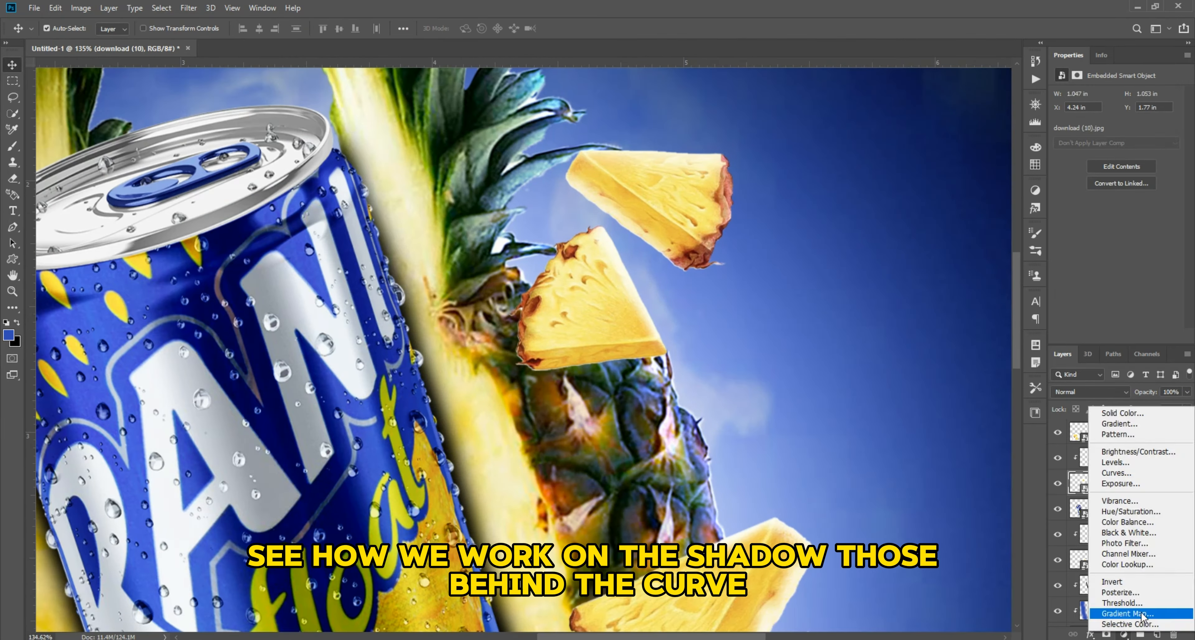
click(1118, 469)
drag(1174, 127, 1174, 156)
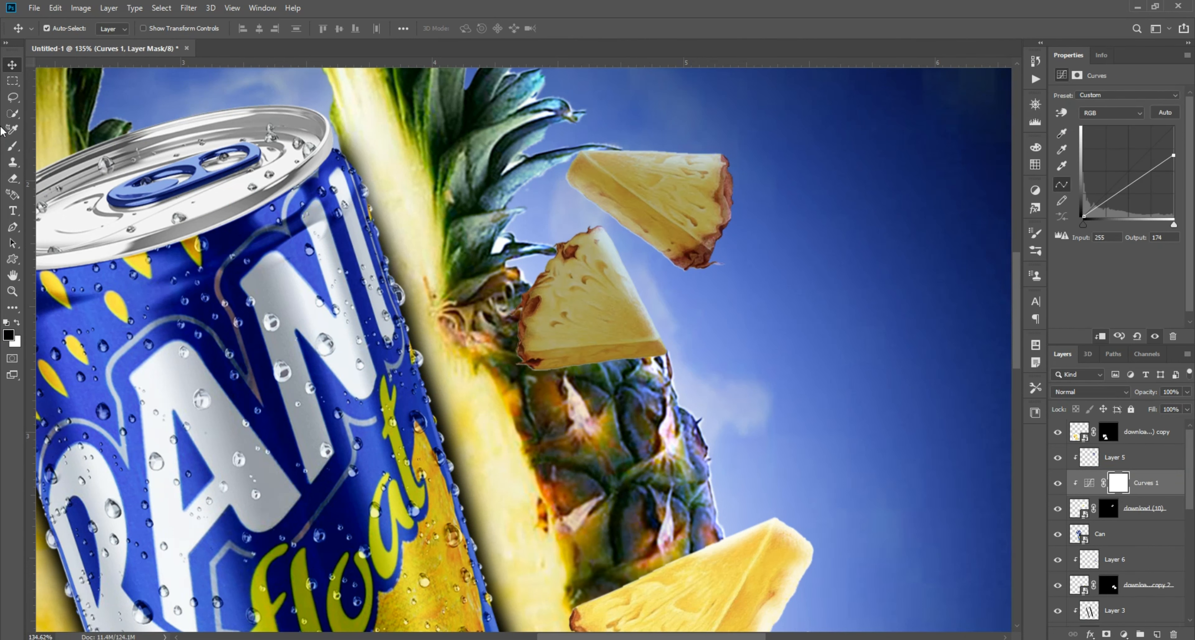
Step: Enlarge the brush to 70 px and paint black on the Curves mask along the upper-right slices' lit edges
scroll(631, 271, up, 3)
key(bracketright)
key(bracketright)
key(bracketright)
mouse_move(650, 311)
mouse_down()
mouse_move(690, 373)
mouse_move(523, 112)
mouse_move(841, 114)
mouse_up()
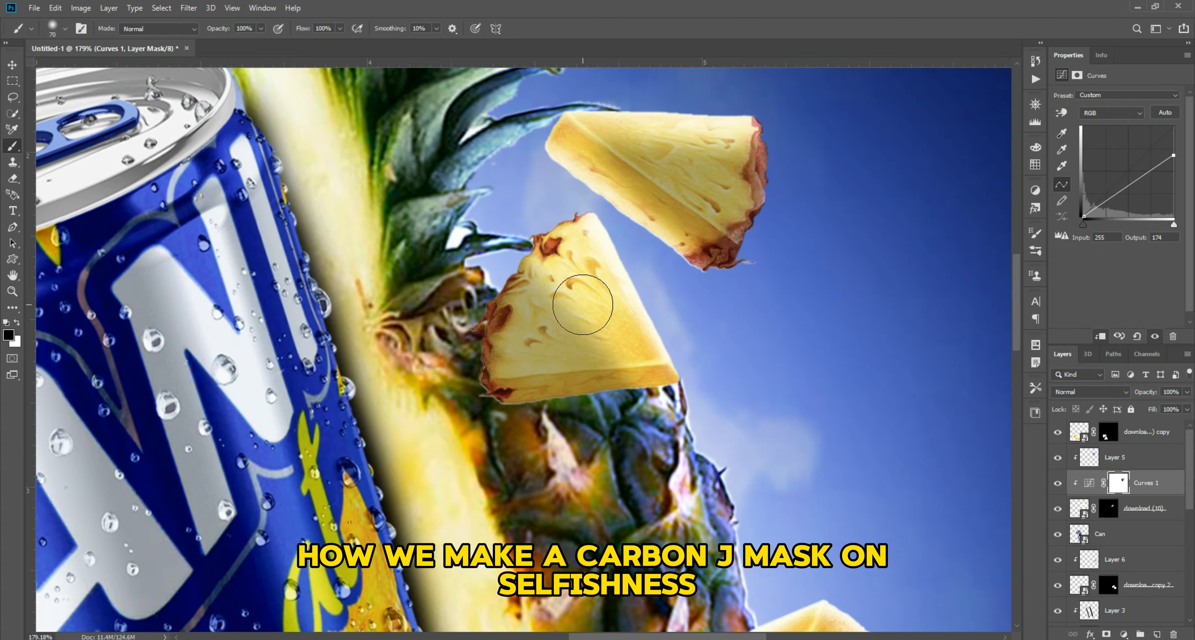
scroll(582, 304, down, 15)
scroll(563, 393, up, 10)
Step: Add a Curves adjustment clipped to the download (10) copy 2 slices layer and lower its white point output to 165
drag(563, 393, 401, 214)
click(664, 380)
click(1123, 634)
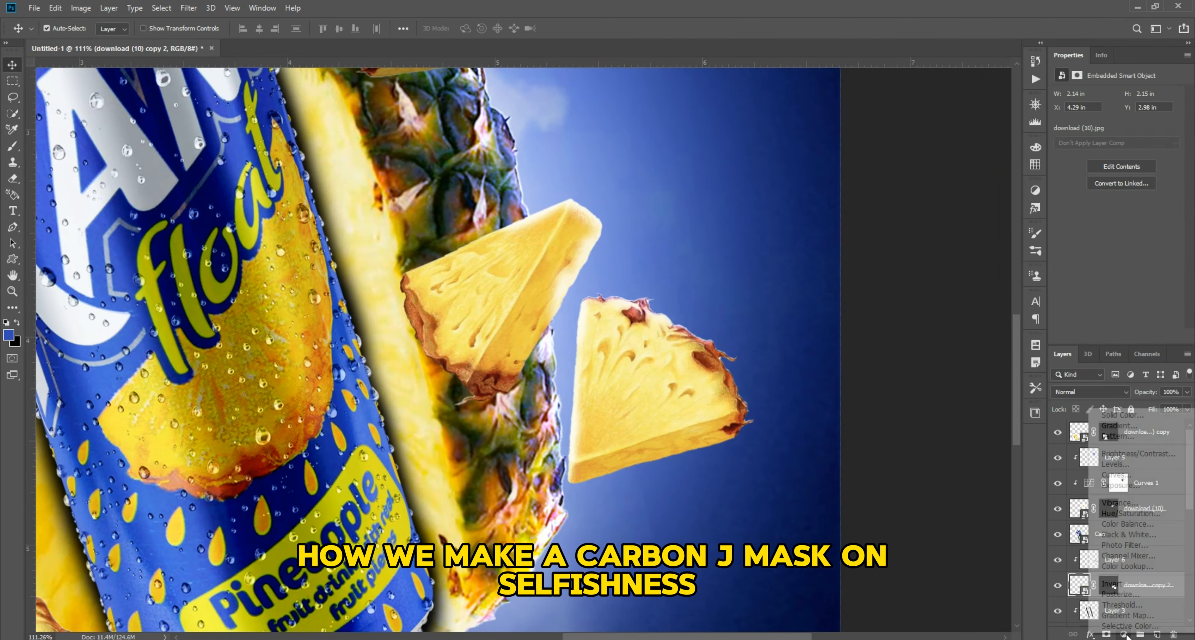
click(1131, 481)
alt+click(1139, 597)
drag(1174, 128, 1175, 161)
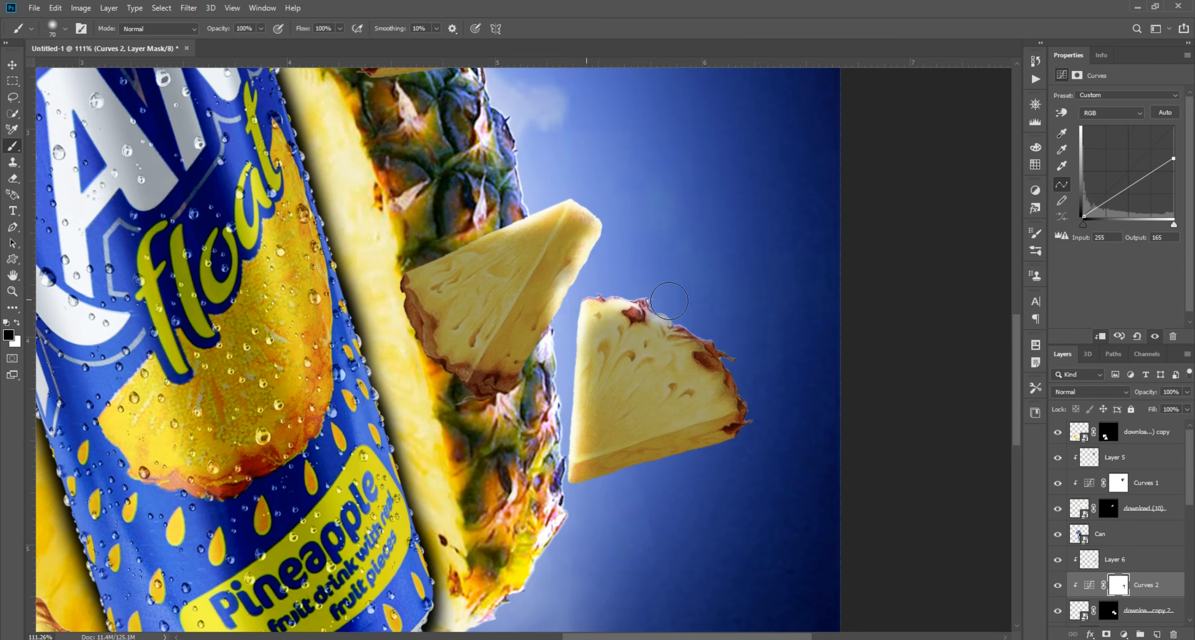
Step: Paint black on the new Curves mask along the lit edges of the two lower-right slices
drag(669, 300, 647, 301)
scroll(582, 313, down, 3)
scroll(464, 371, up, 3)
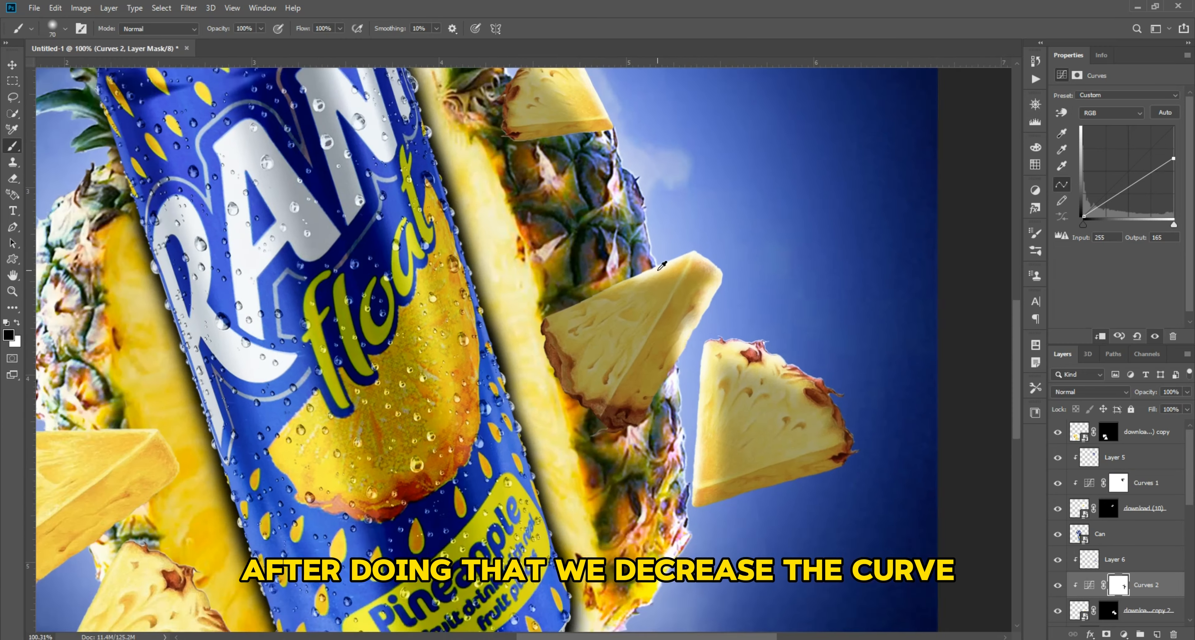
scroll(427, 397, down, 4)
scroll(424, 401, up, 5)
scroll(390, 335, up, 3)
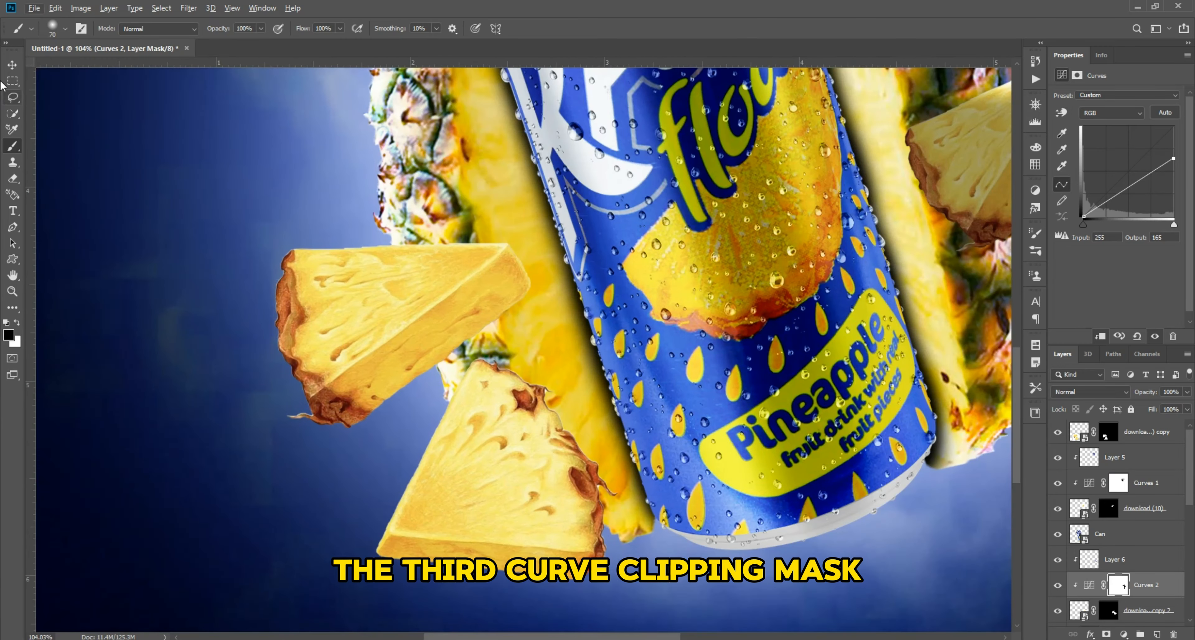
Step: Darken the left slices with a clipped Curves adjustment at output 142, masking their outer edges with black paint
click(12, 65)
click(394, 315)
click(1124, 634)
click(1116, 472)
key(ctrl+alt+g)
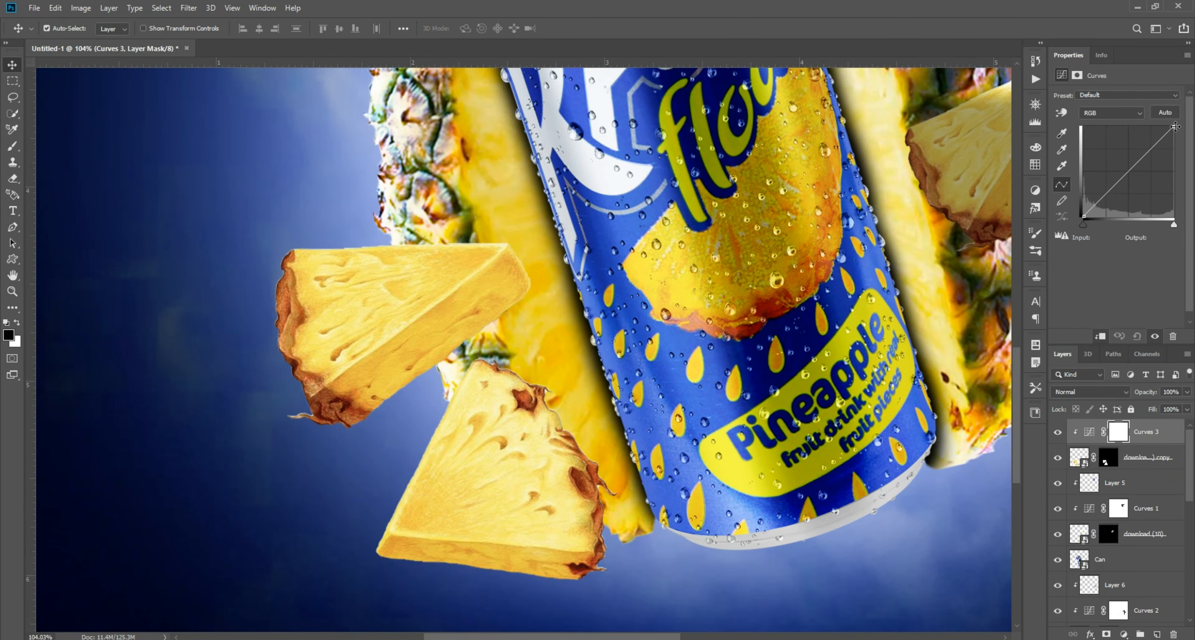
drag(1173, 126, 1173, 166)
drag(276, 274, 417, 237)
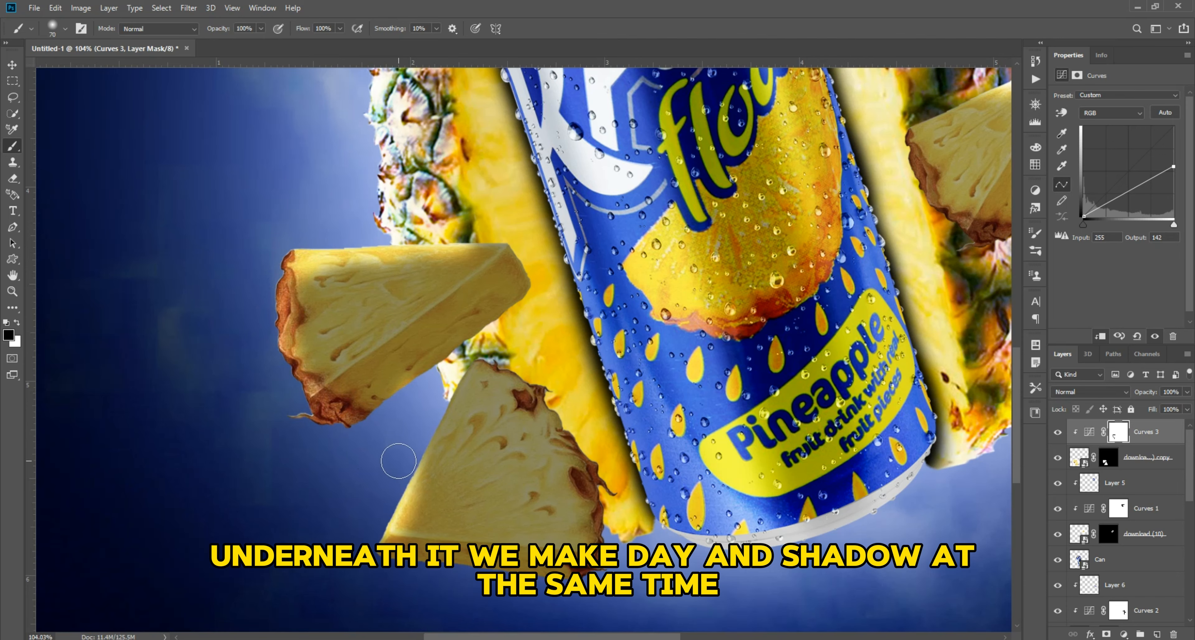
scroll(478, 367, down, 5)
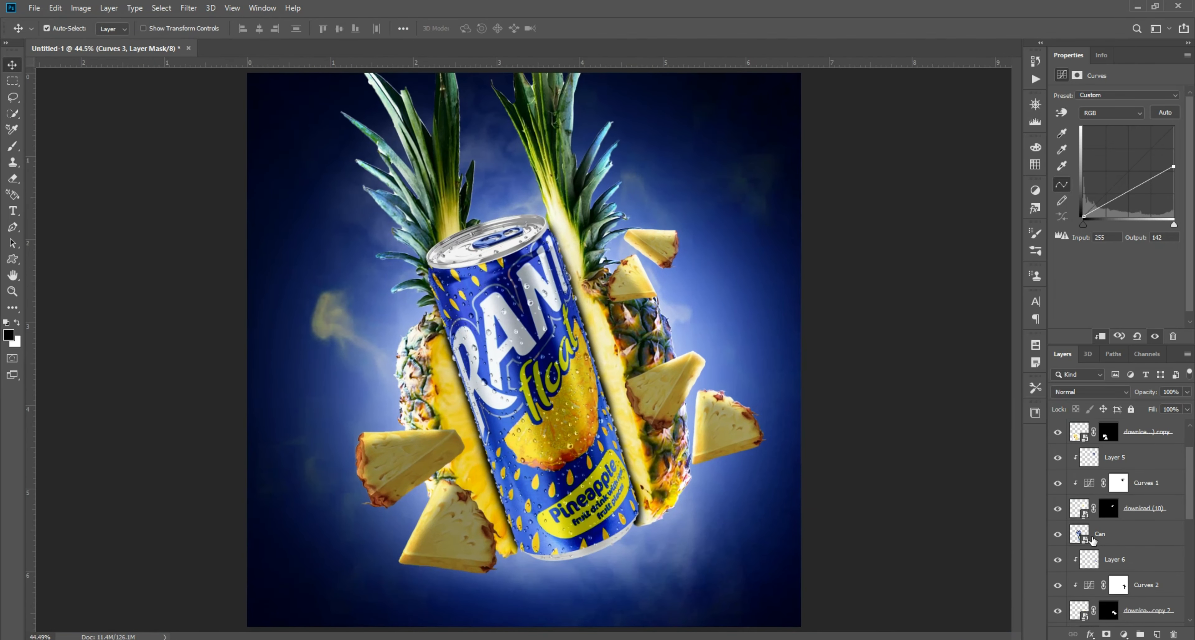
Step: Delete the hqdefault smoke layer together with its clipped Hue/Saturation adjustment
click(1113, 533)
shift+click(1134, 512)
key(Delete)
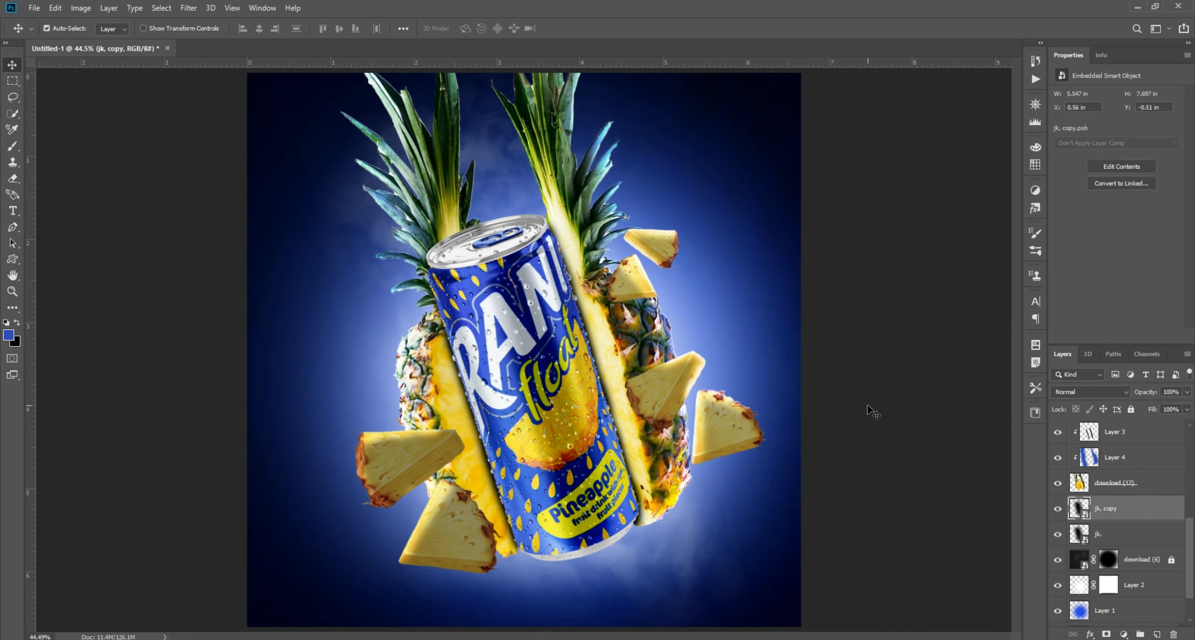
key(ctrl+z)
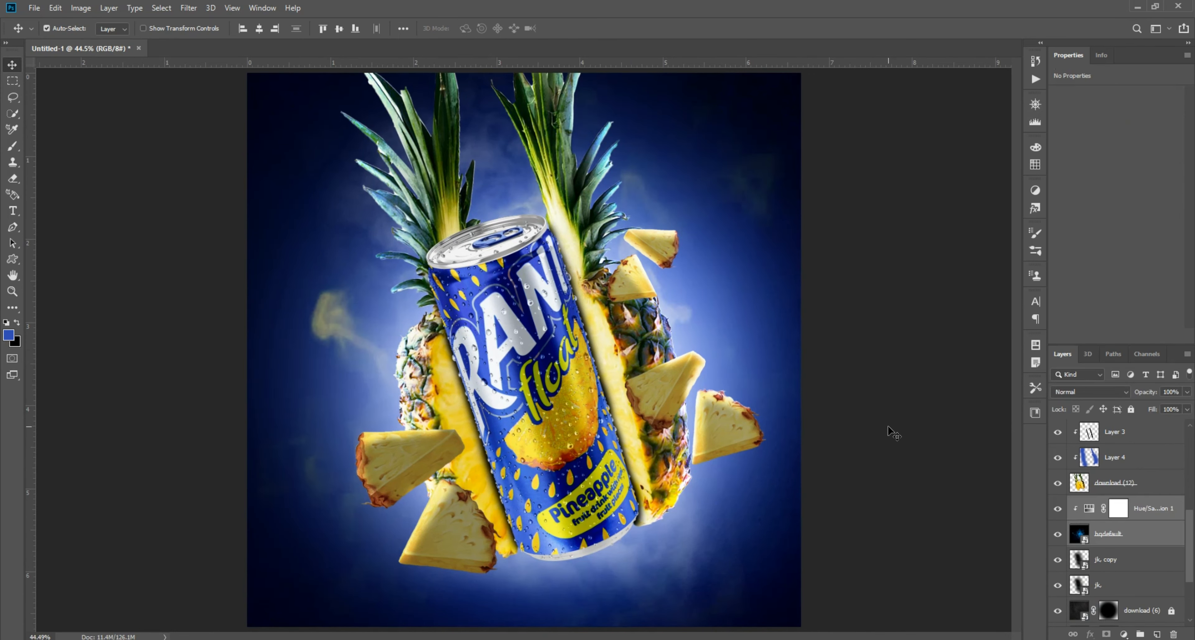
key(Delete)
scroll(892, 431, down, 1)
drag(891, 430, 899, 340)
click(898, 339)
scroll(898, 340, down, 1)
scroll(510, 323, up, 9)
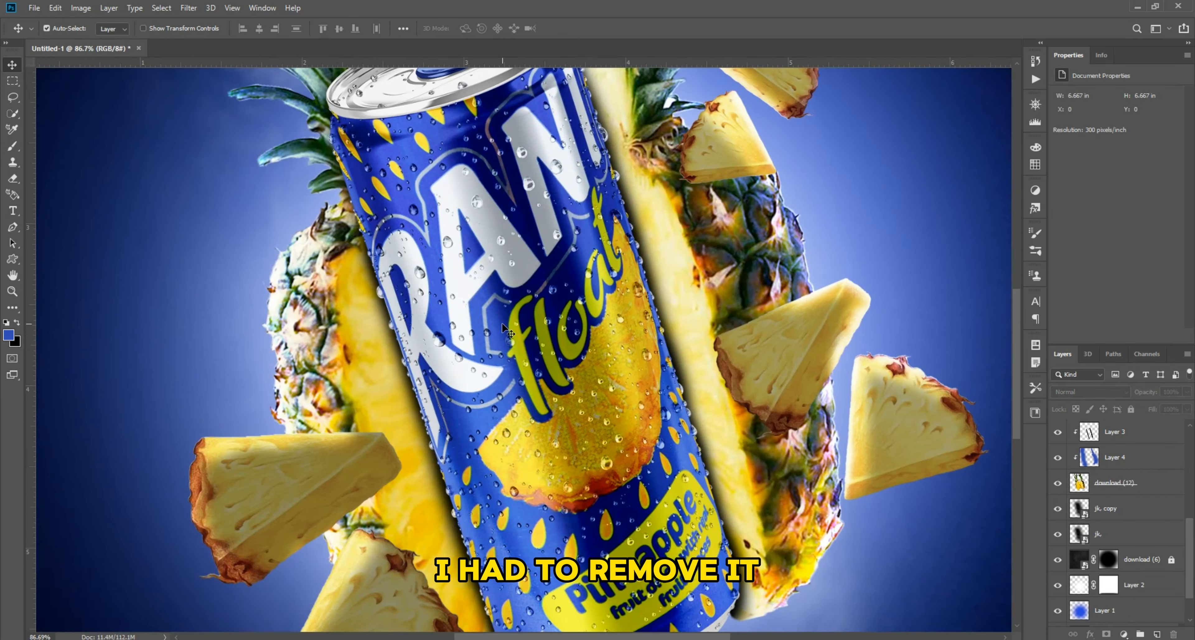
Step: Add a Curves adjustment clipped to the Can layer and drop its highlight point to input 253, output 138
click(1123, 634)
click(1139, 482)
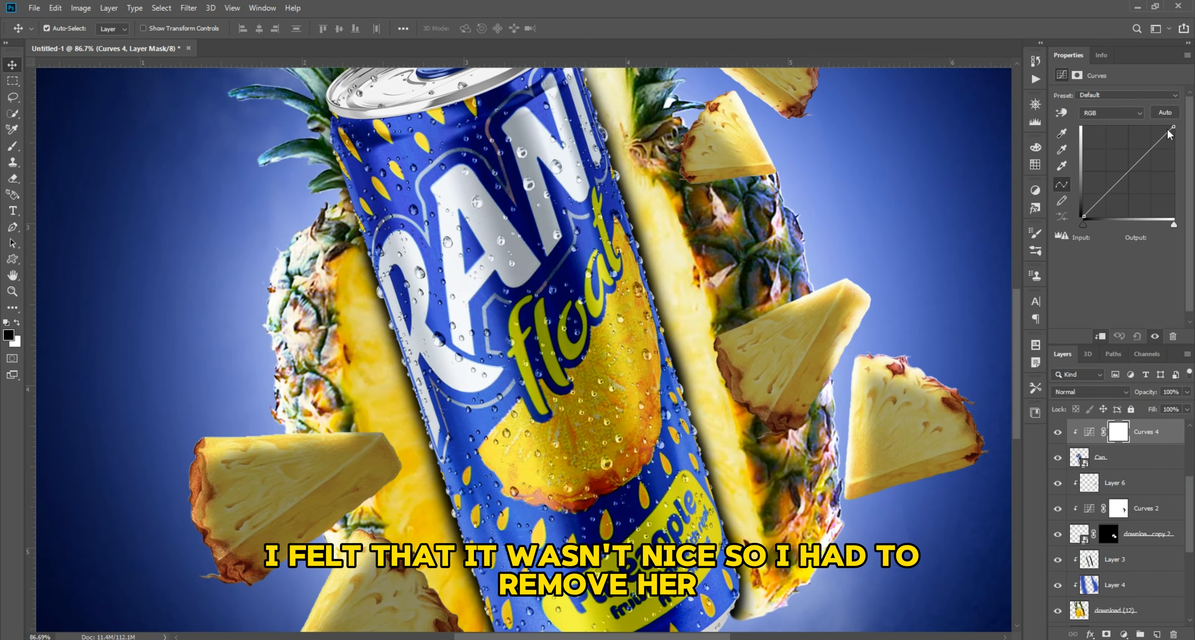
drag(1173, 127, 1173, 169)
click(12, 146)
scroll(494, 324, down, 5)
scroll(436, 282, up, 5)
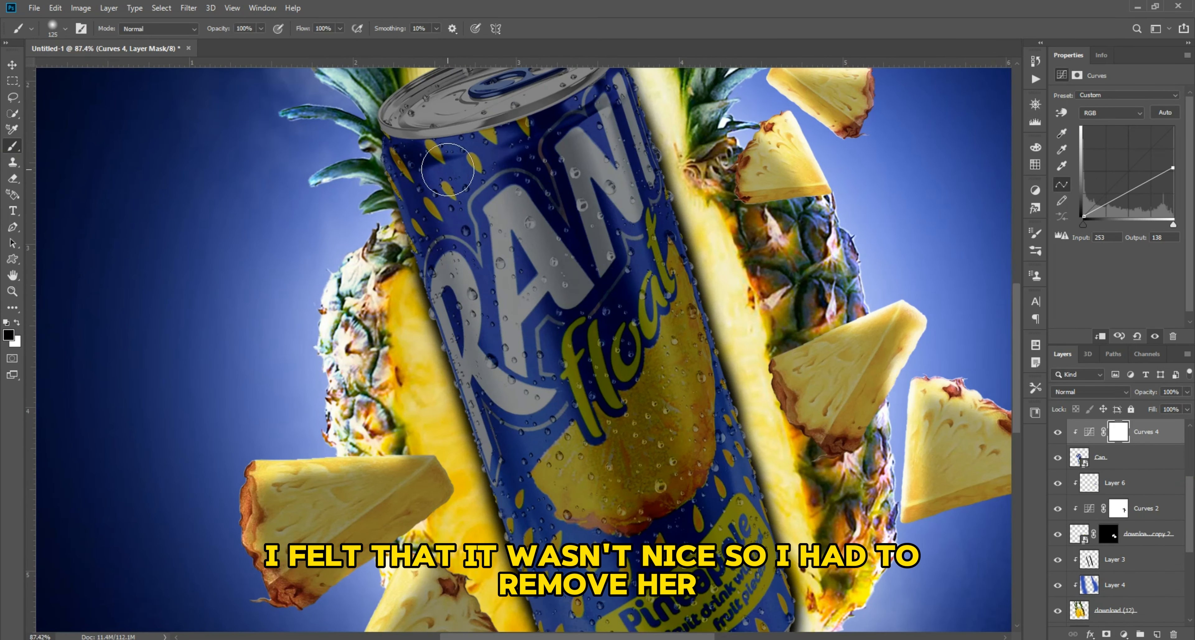
Step: Paint black on the can's Curves mask over its lid and central body, enlarging the brush from 125 to 175 px
drag(446, 171, 541, 503)
mouse_move(512, 471)
mouse_down()
mouse_move(472, 301)
mouse_move(560, 523)
mouse_up()
mouse_move(552, 232)
mouse_down()
mouse_move(560, 286)
mouse_move(541, 499)
mouse_up()
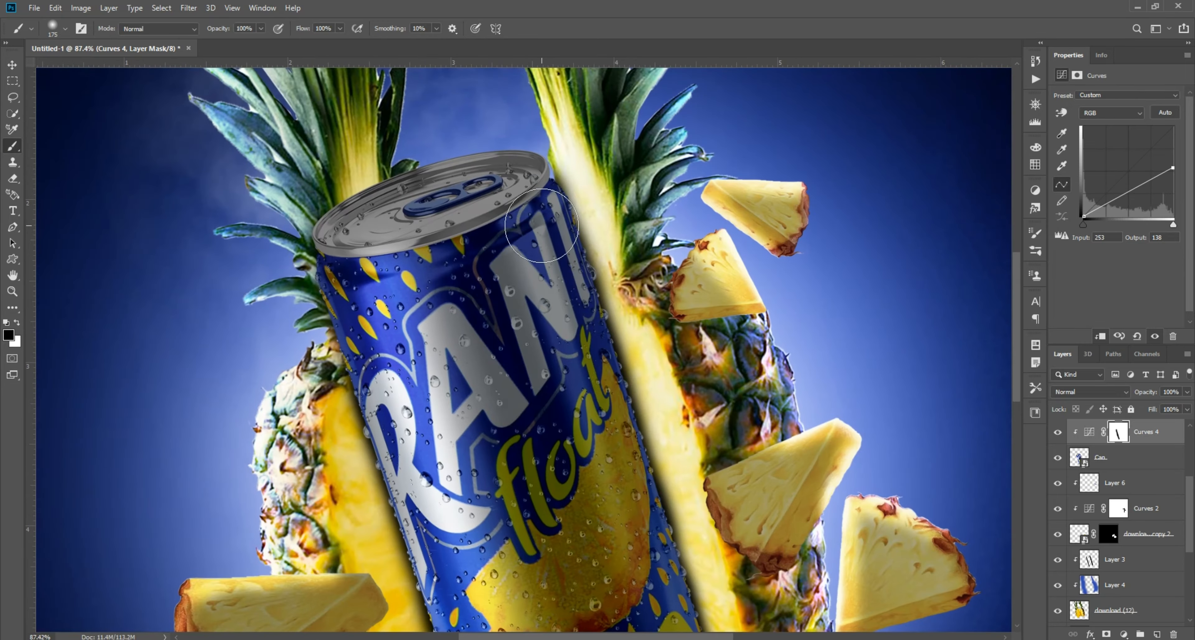
drag(521, 211, 629, 505)
drag(624, 496, 525, 225)
drag(514, 211, 640, 517)
drag(431, 579, 608, 496)
mouse_move(408, 232)
mouse_down()
mouse_move(533, 403)
mouse_move(565, 569)
mouse_up()
drag(385, 273, 570, 218)
scroll(380, 244, down, 5)
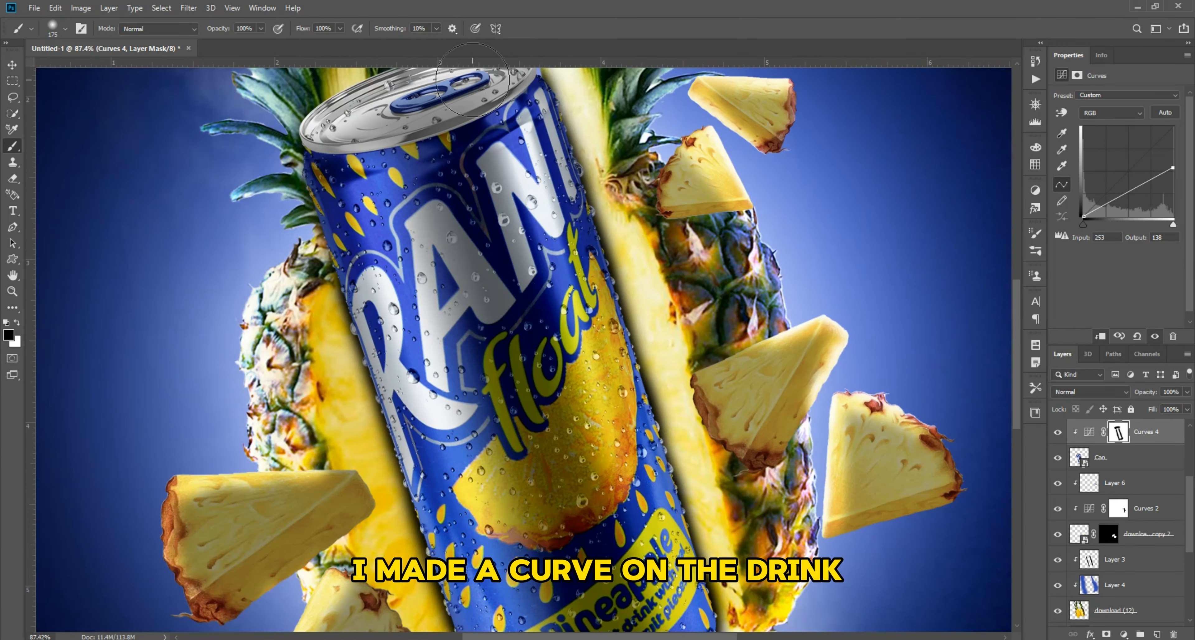
drag(496, 278, 491, 463)
scroll(813, 320, down, 5)
Step: Compare the can with its Curves shading hidden and shown, and touch up the mask over the can with the 175 px brush
click(1058, 432)
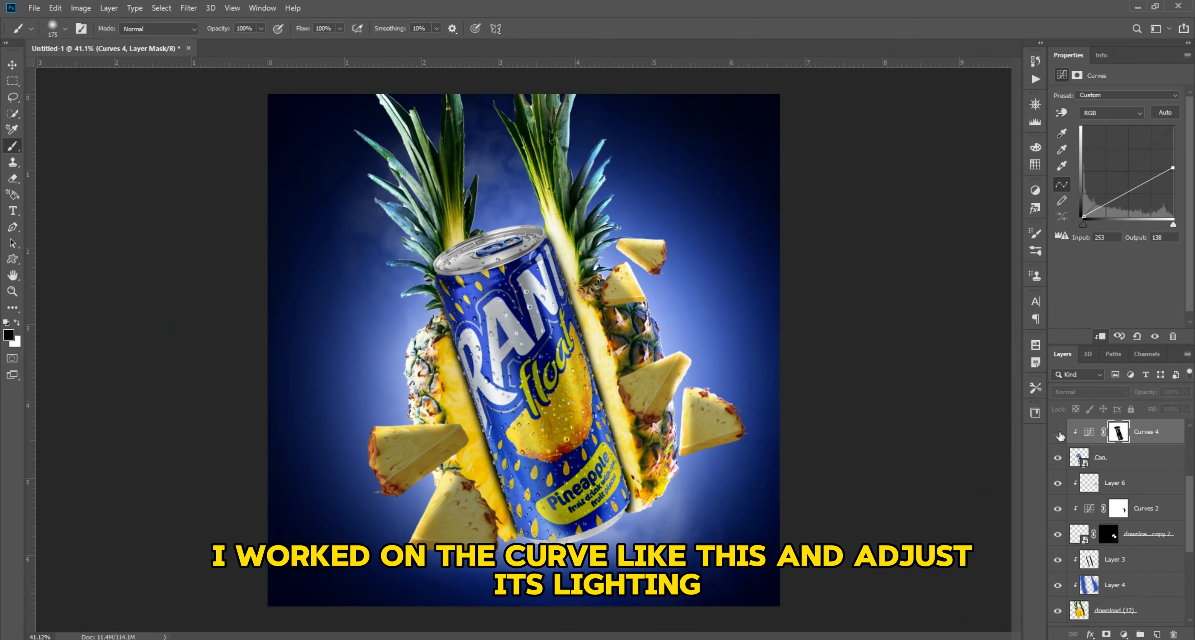
click(1058, 432)
click(1058, 432)
scroll(429, 221, up, 5)
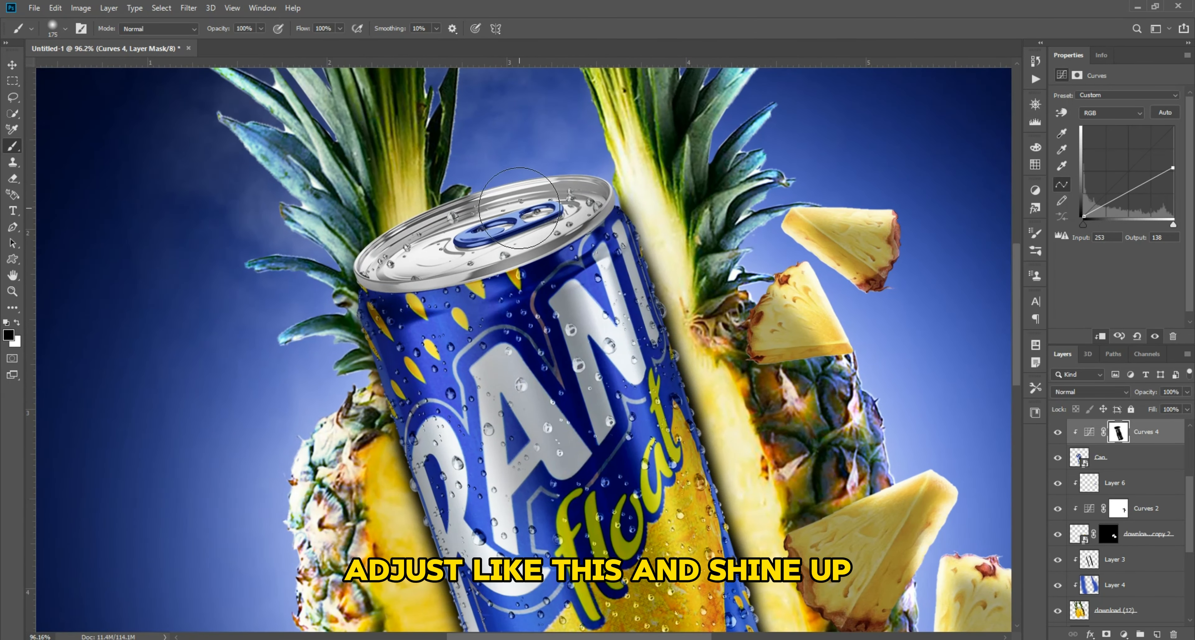
drag(429, 221, 161, 230)
scroll(676, 371, down, 5)
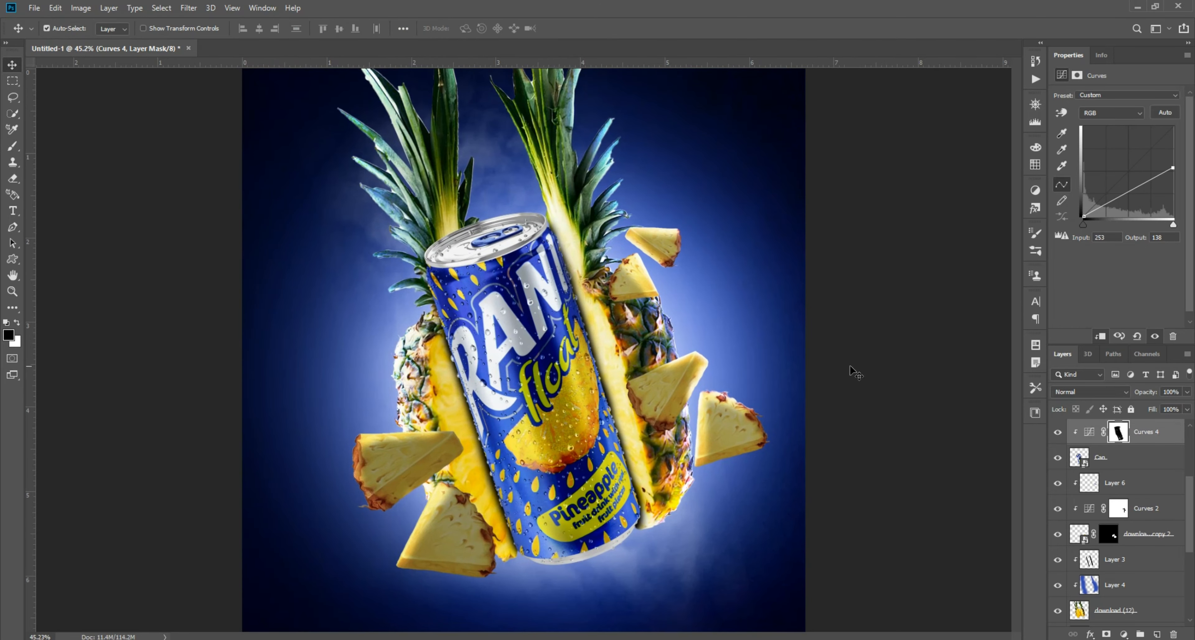
Step: Place the pineapple 1 image from the reny folder, scaled to about 65% and rotated about -28°, at the canvas's upper-left edge
click(865, 315)
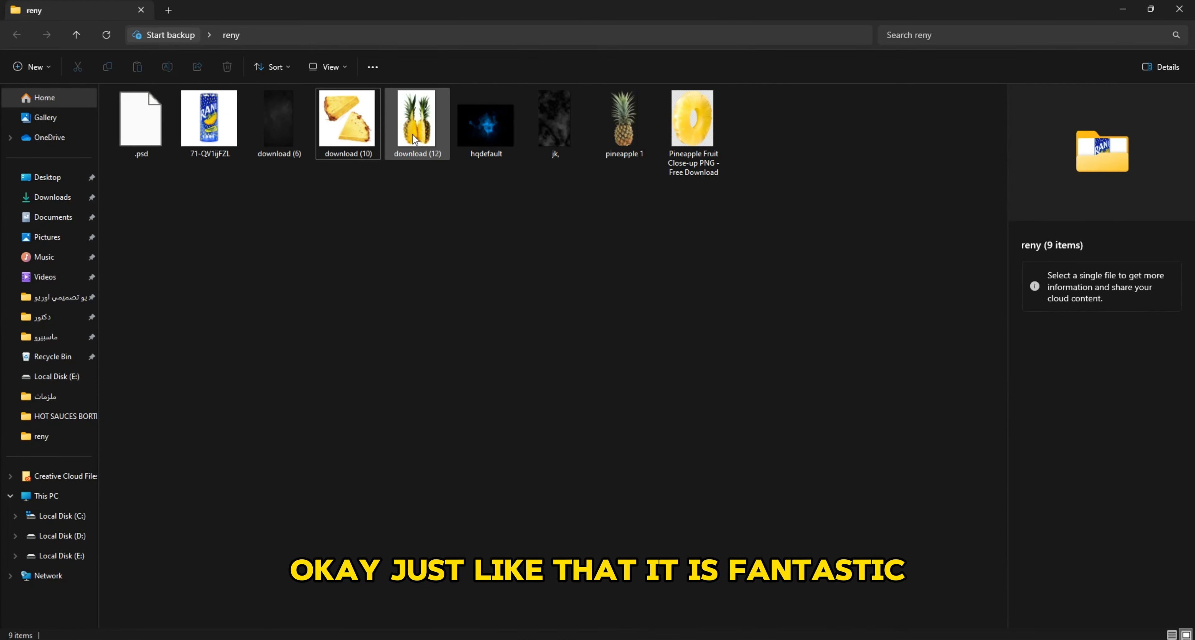
drag(623, 123, 651, 416)
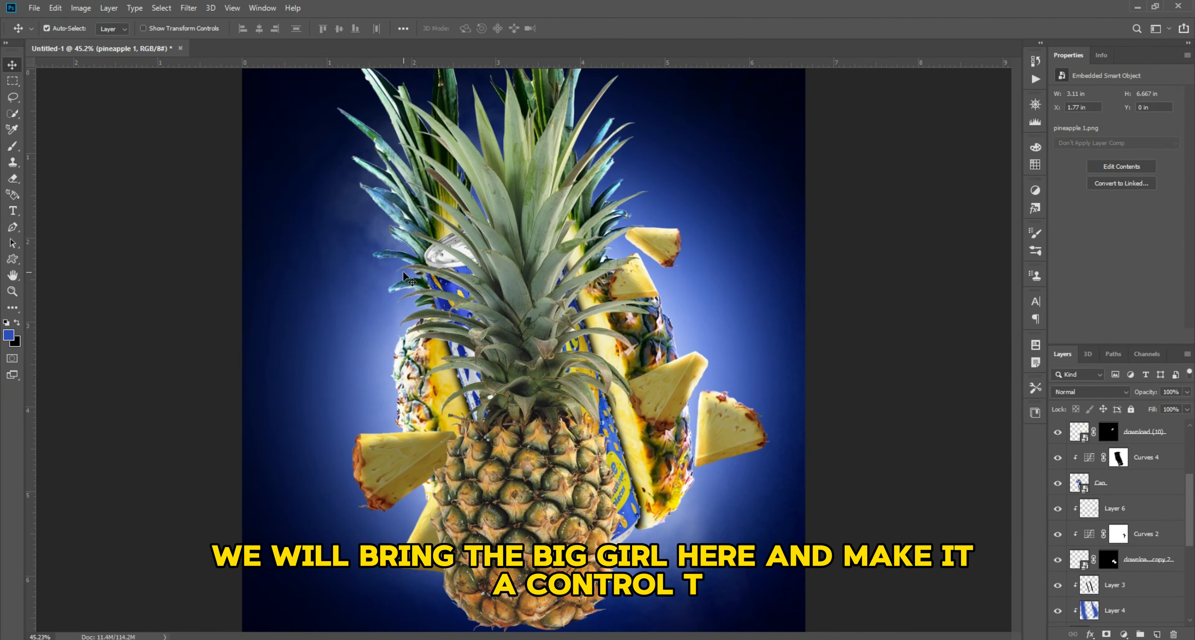
drag(398, 482, 269, 255)
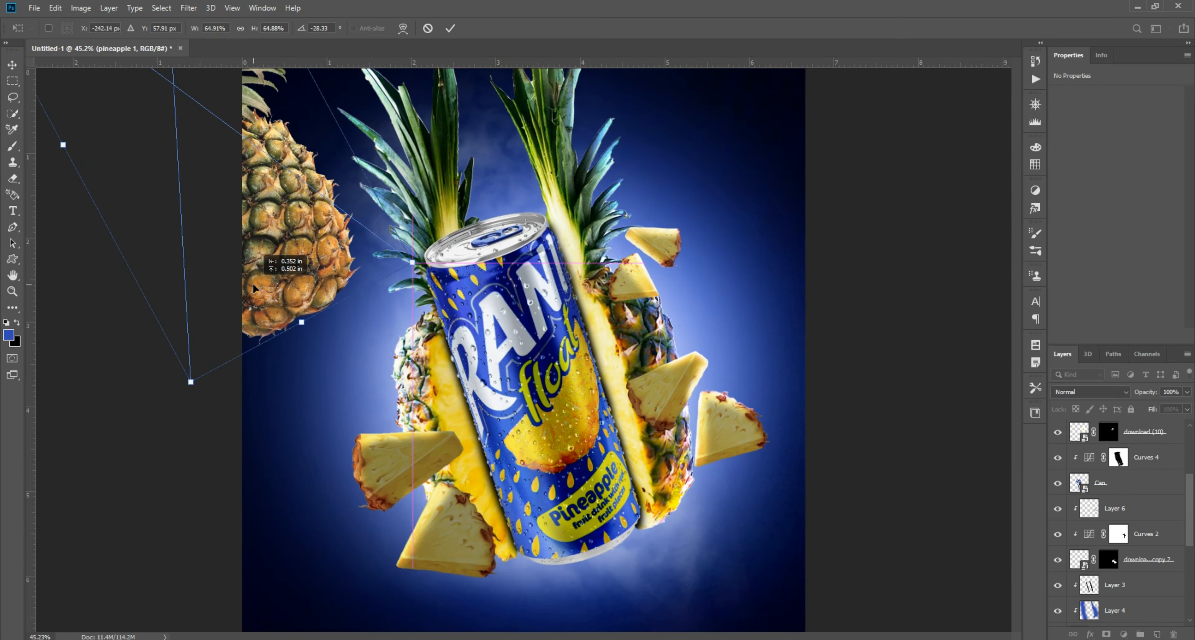
key(Return)
Step: Readjust the placed pineapple with Free Transform so it hangs partly off the upper-left edge of the canvas
scroll(277, 197, down, 2)
scroll(277, 197, up, 2)
key(ctrl+t)
mouse_move(462, 389)
mouse_down()
mouse_move(443, 371)
mouse_move(456, 412)
mouse_up()
key(Return)
Step: Apply a Gaussian Blur of about 7 px to the pineapple at the canvas's upper-left edge
scroll(456, 411, down, 1)
click(188, 8)
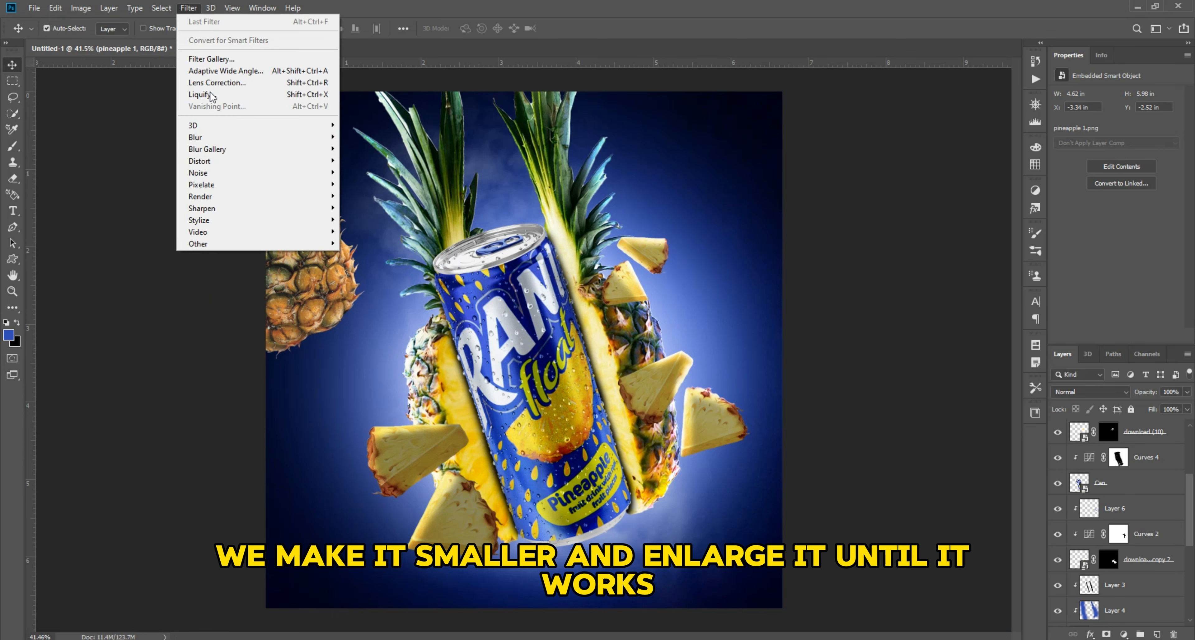
mouse_move(194, 137)
click(373, 183)
drag(142, 300, 99, 294)
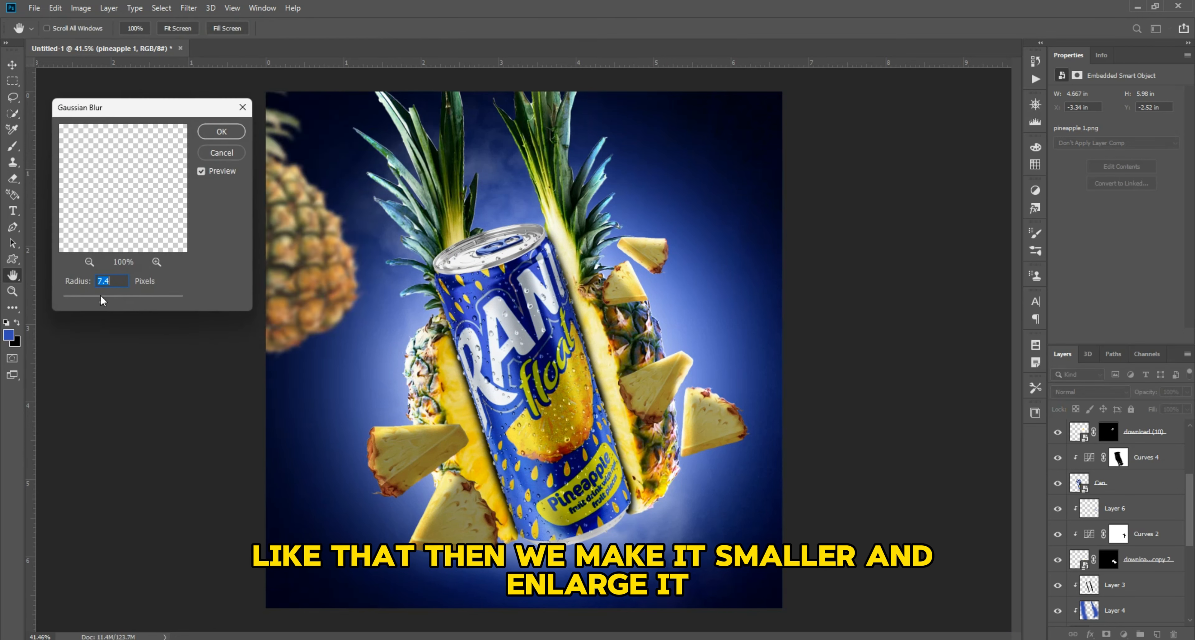
click(221, 133)
Step: Add a Motion Blur to the same pineapple with an angle of about -4° and a distance of about 32 px
click(189, 8)
mouse_move(236, 133)
click(375, 211)
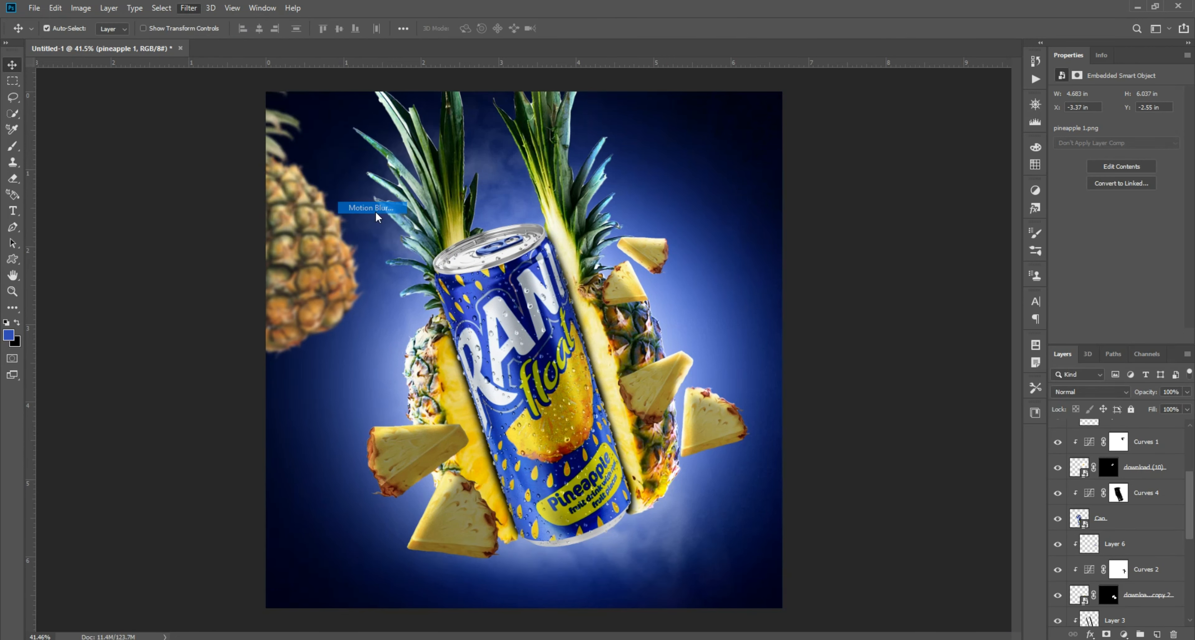
drag(777, 556, 757, 555)
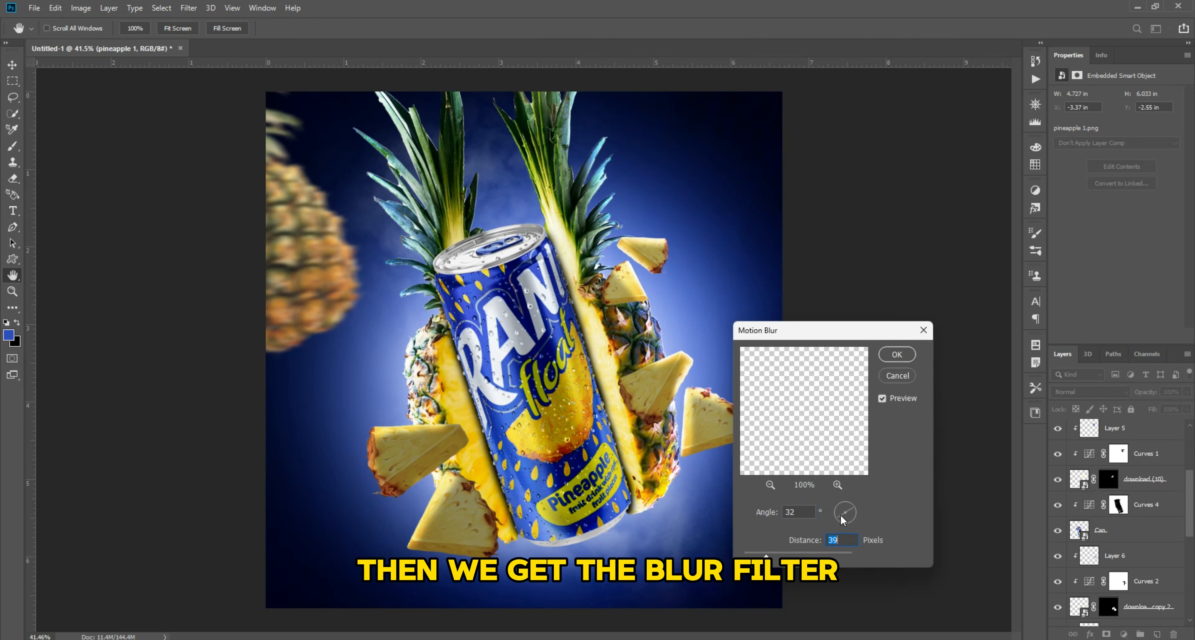
drag(840, 514, 853, 512)
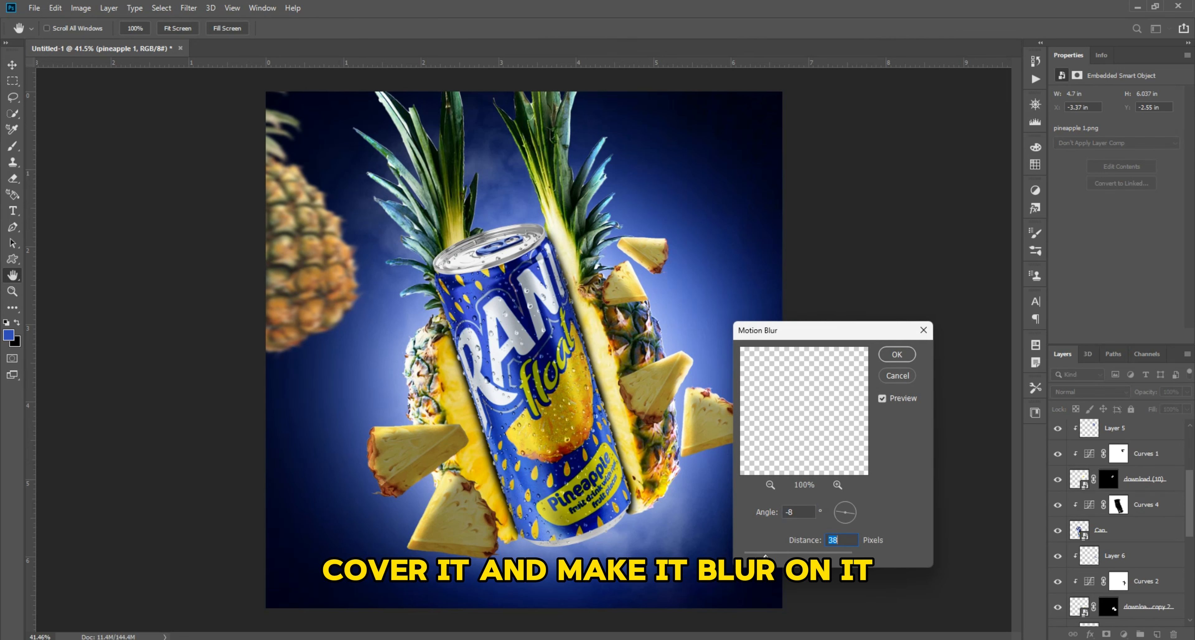
scroll(888, 189, down, 2)
click(897, 355)
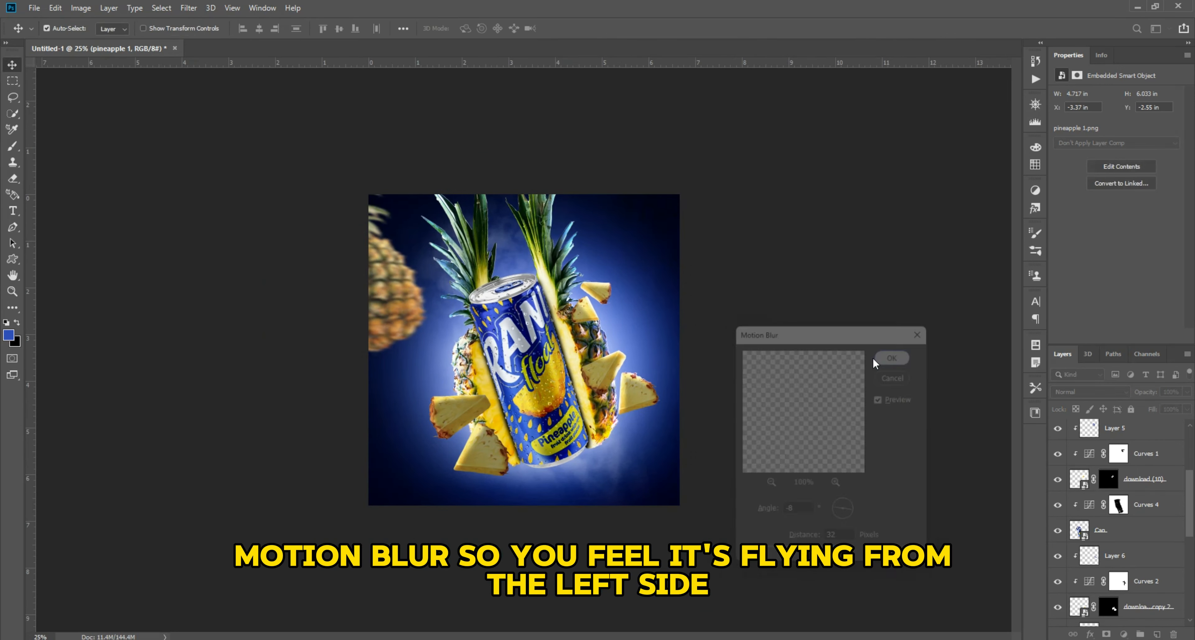
scroll(366, 302, up, 4)
scroll(842, 369, up, 1)
Step: Duplicate the blurred pineapple, flip the copy horizontally and place it partly off the canvas's lower-right edge
click(842, 369)
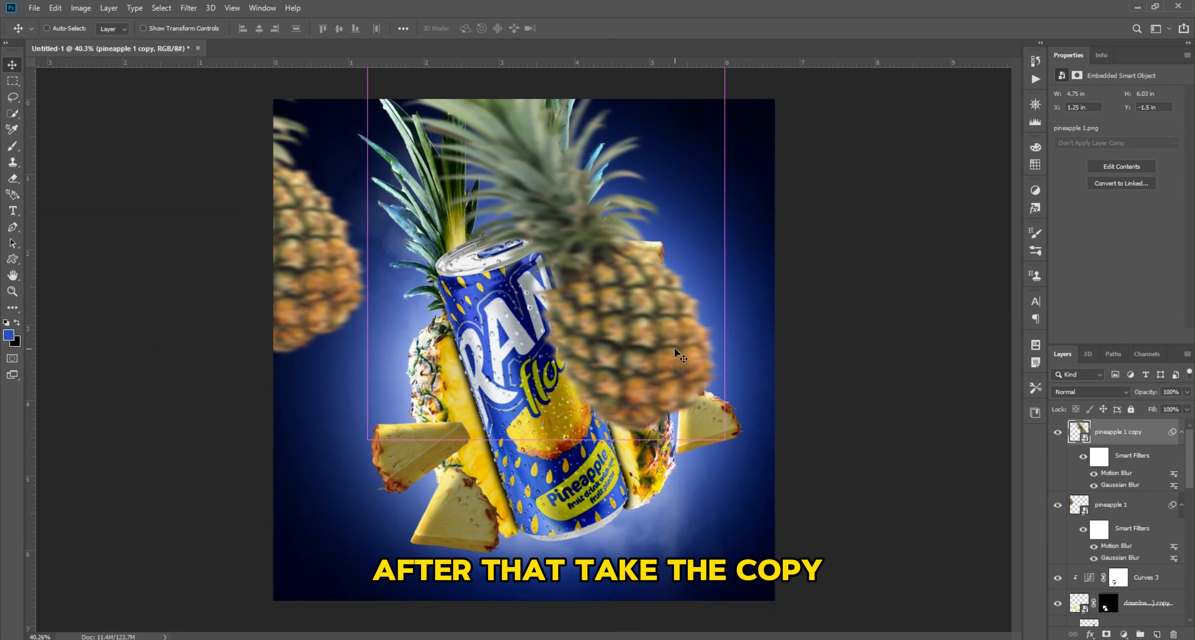
key(ctrl+t)
key(Return)
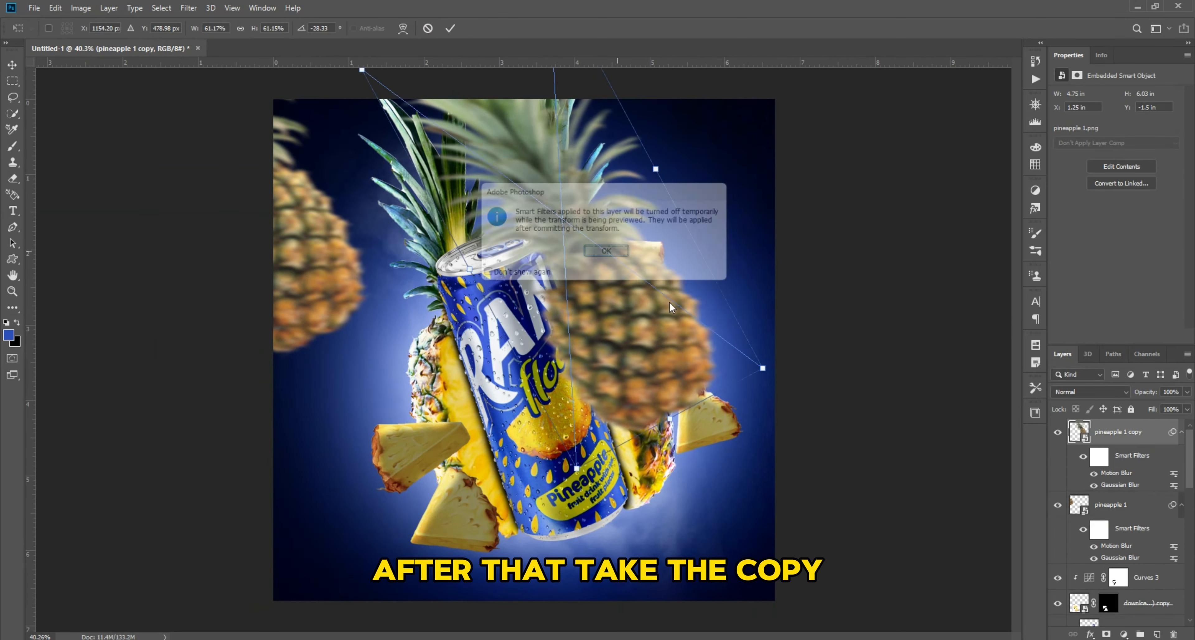
right_click(602, 303)
click(636, 456)
drag(538, 320, 831, 276)
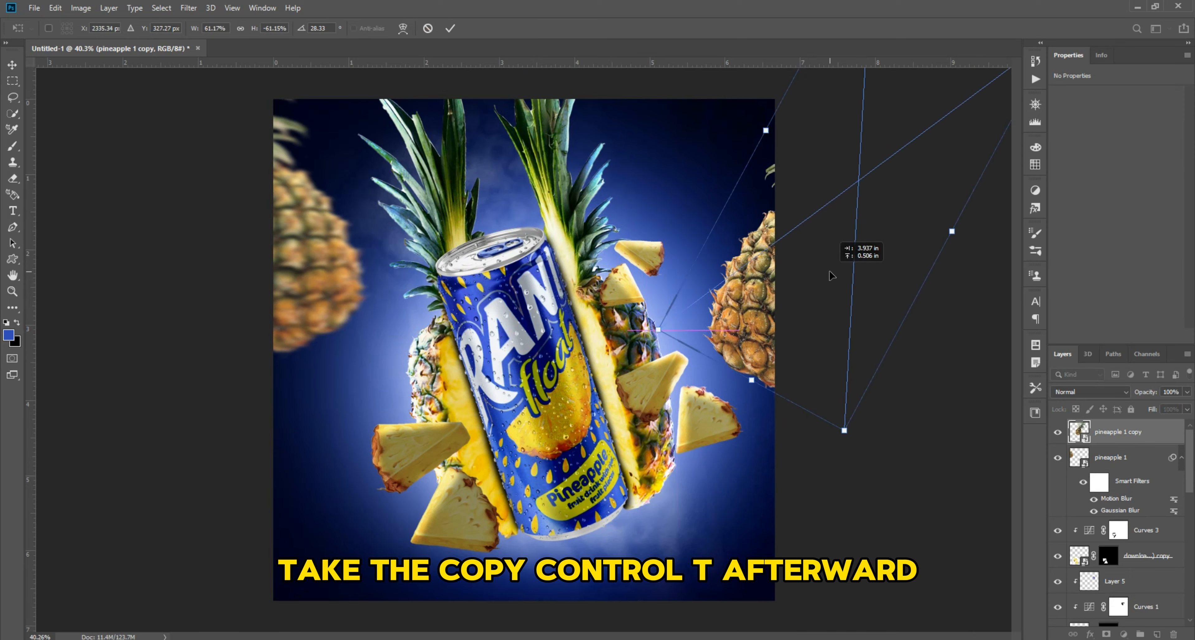
key(Return)
drag(760, 290, 774, 496)
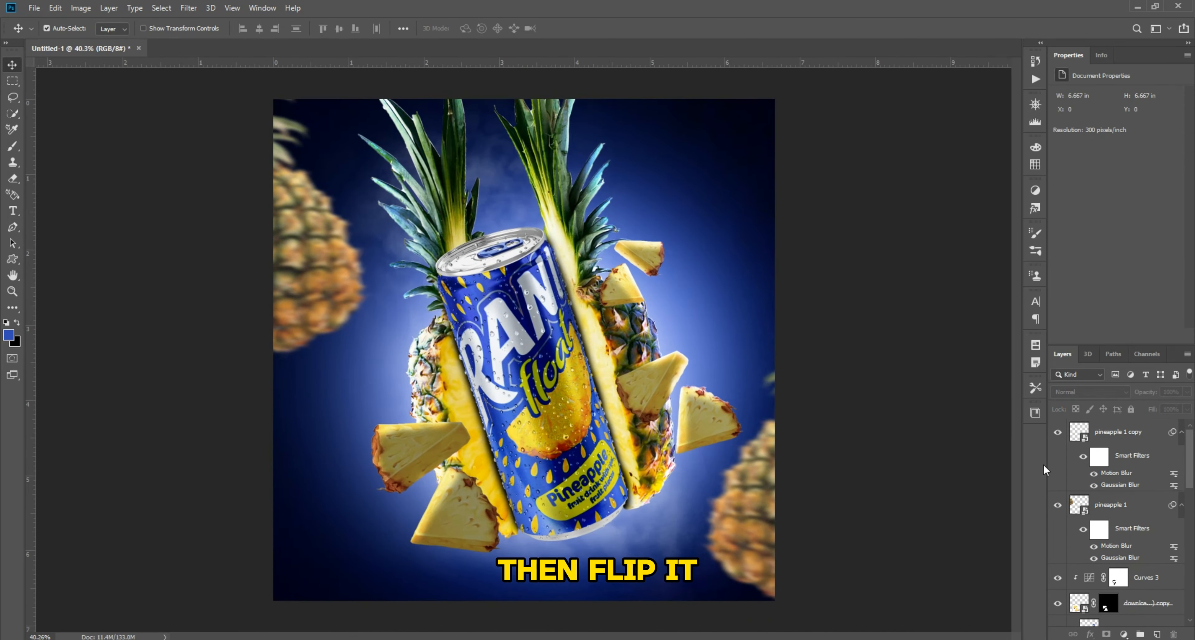
Step: Add a Color Balance adjustment above all layers, with Shadows at +9 Cyan/Red, 0 Magenta/Green and -7 Yellow/Blue
click(1124, 633)
click(1108, 525)
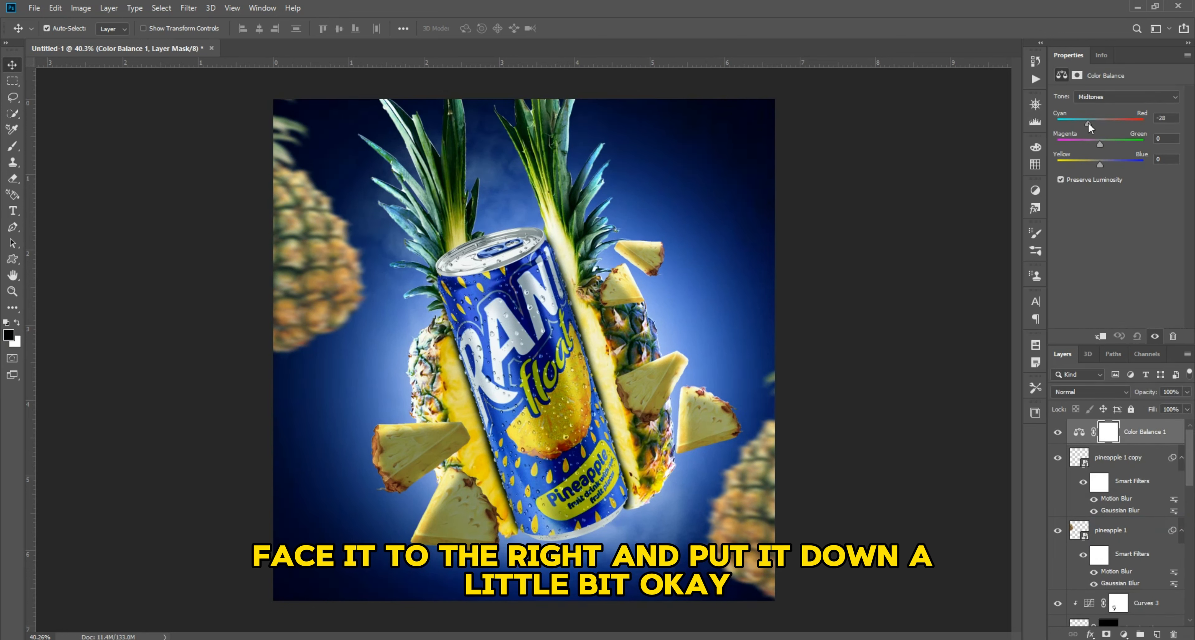
click(1127, 96)
click(1104, 108)
drag(1100, 121, 1091, 143)
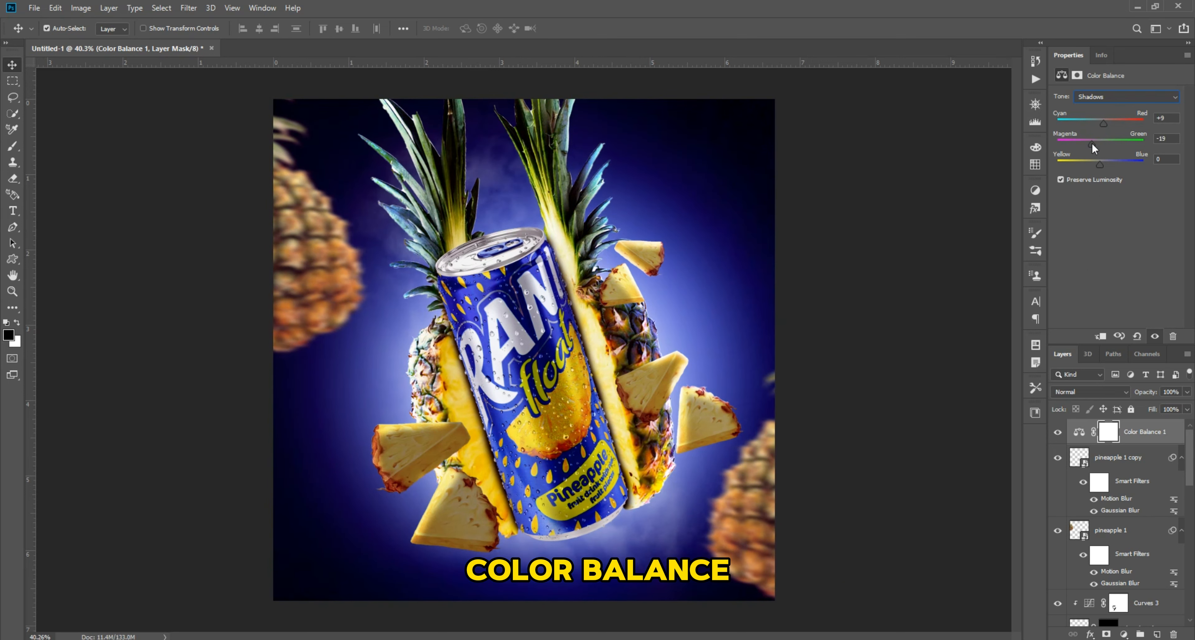
click(1170, 137)
double_click(1169, 139)
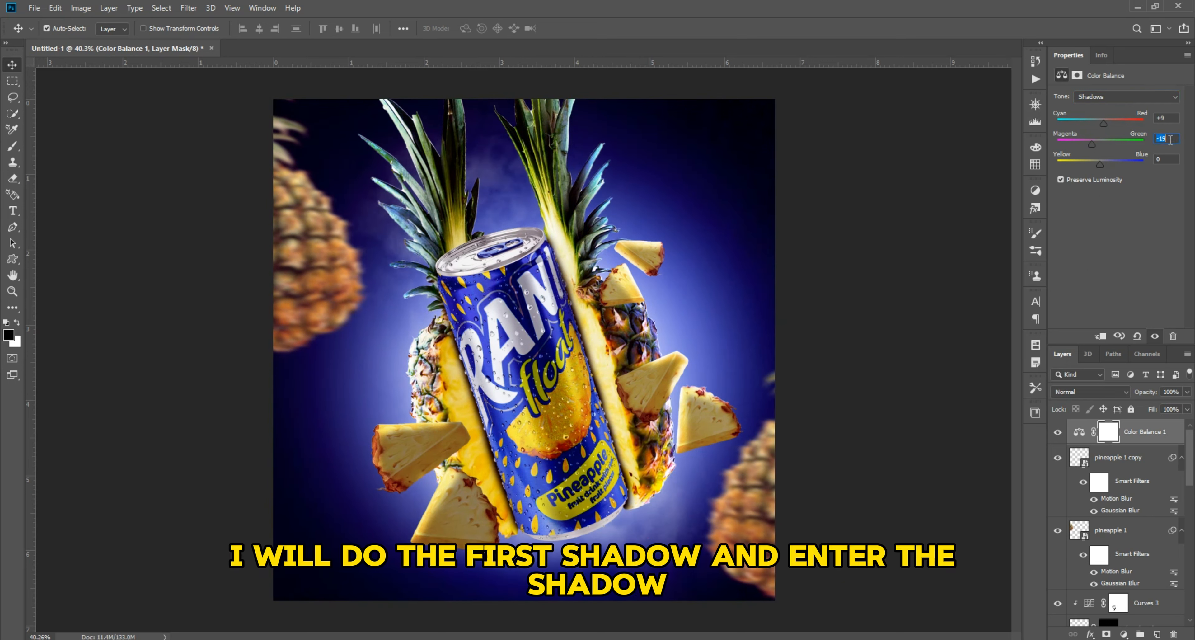
text(0)
drag(1090, 164, 1097, 165)
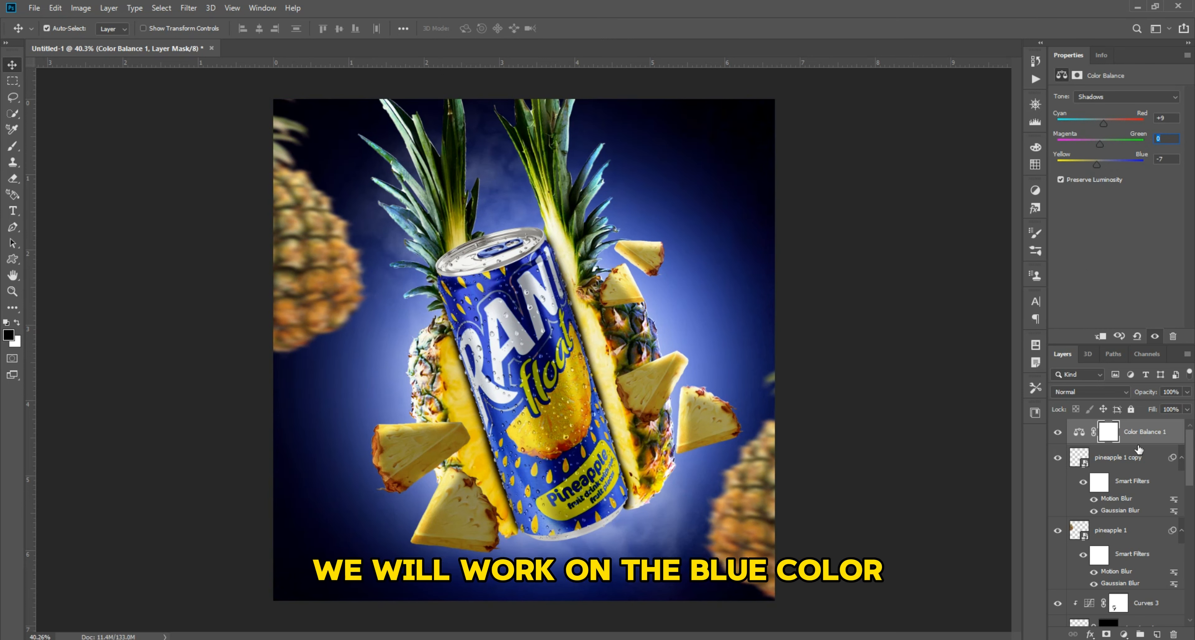
Step: Invert the Color Balance mask to black and paint white around the canvas's outer edges with a 1300 px soft brush
key(ctrl+i)
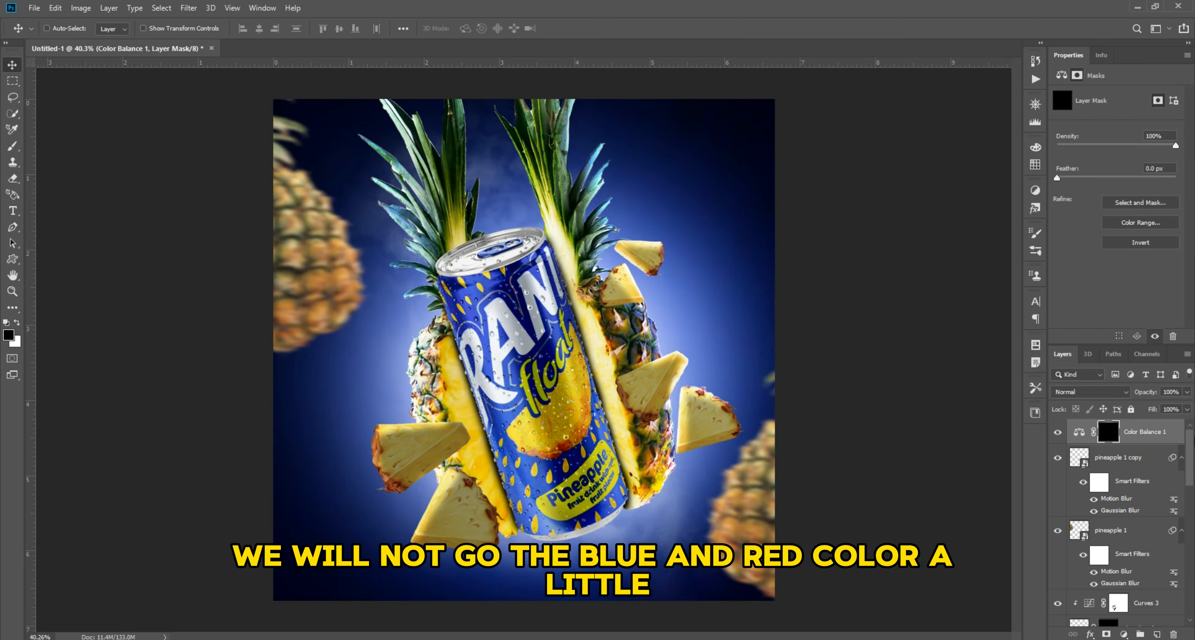
scroll(244, 348, down, 3)
key(bracketright)
key(bracketright)
key(bracketright)
key(bracketright)
key(bracketright)
key(bracketright)
key(bracketright)
key(bracketright)
key(bracketright)
key(bracketright)
key(bracketright)
key(bracketright)
key(bracketright)
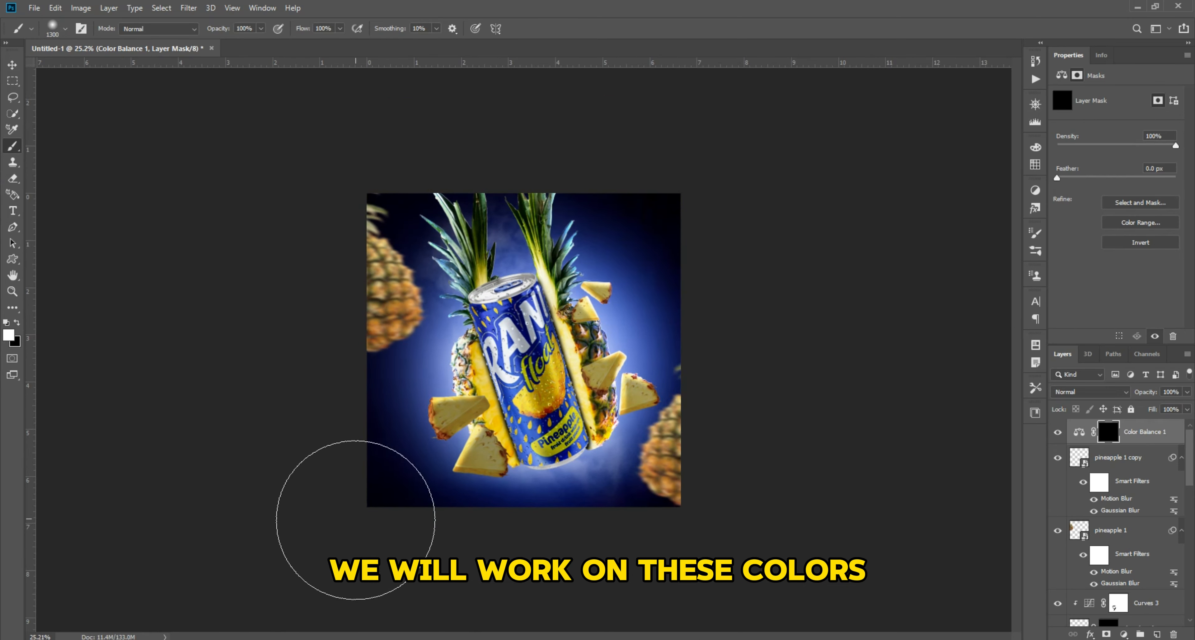
key(ctrl+0)
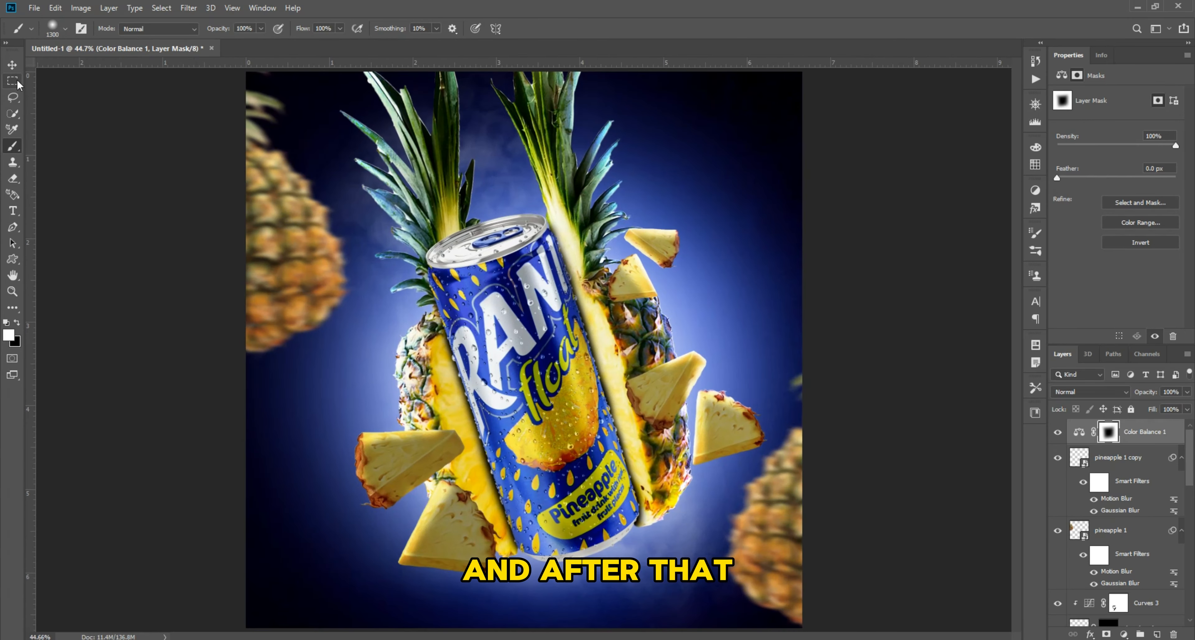
Step: Add a second Color Balance adjustment, shifting the Midtones to about -10 Cyan/Red and -16 Yellow/Blue
click(1123, 634)
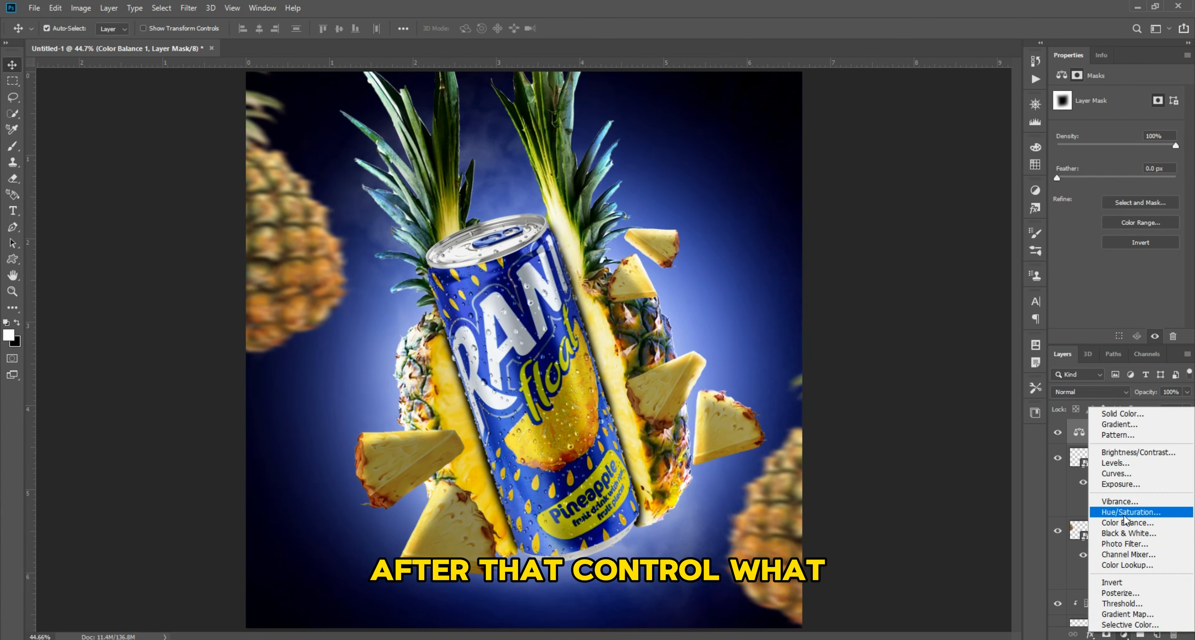
click(1115, 509)
drag(1108, 123, 1074, 170)
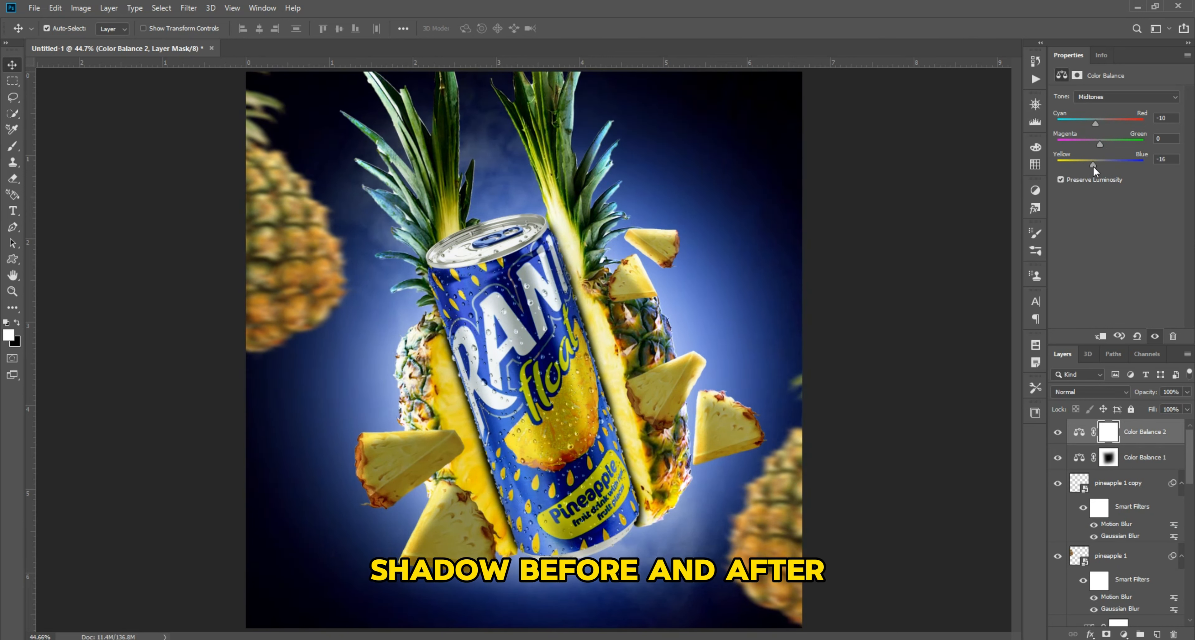
Step: Try cyan and green shifts on the second Color Balance's Highlights and reset both values to 0
click(1099, 96)
click(1099, 127)
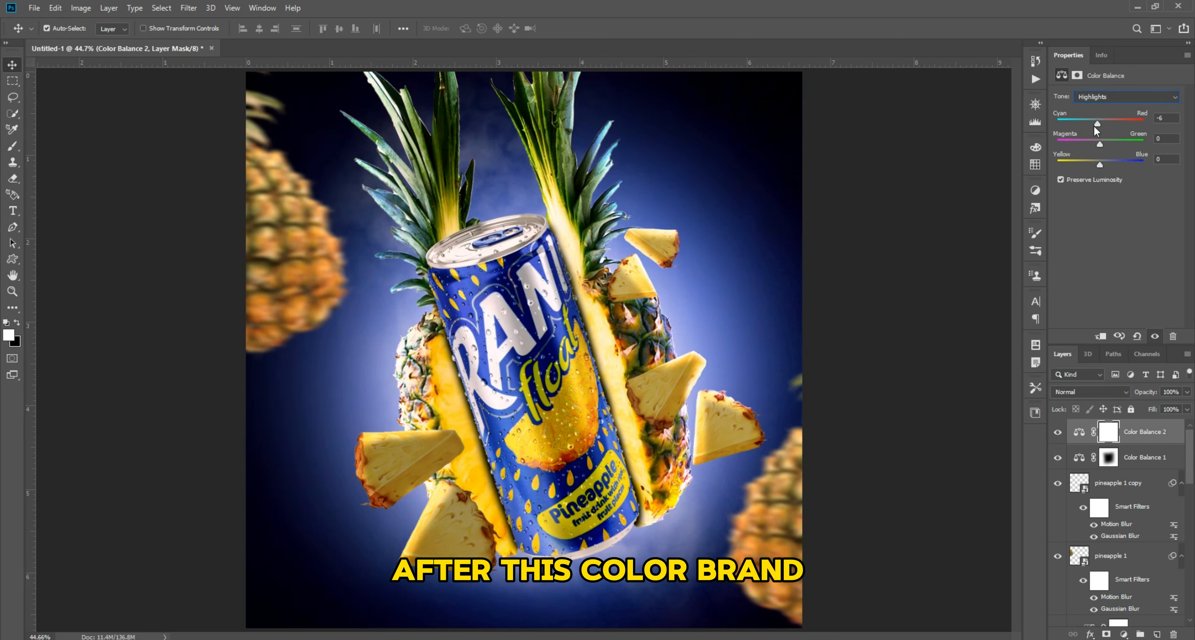
drag(1095, 125, 1108, 144)
key(ctrl+z)
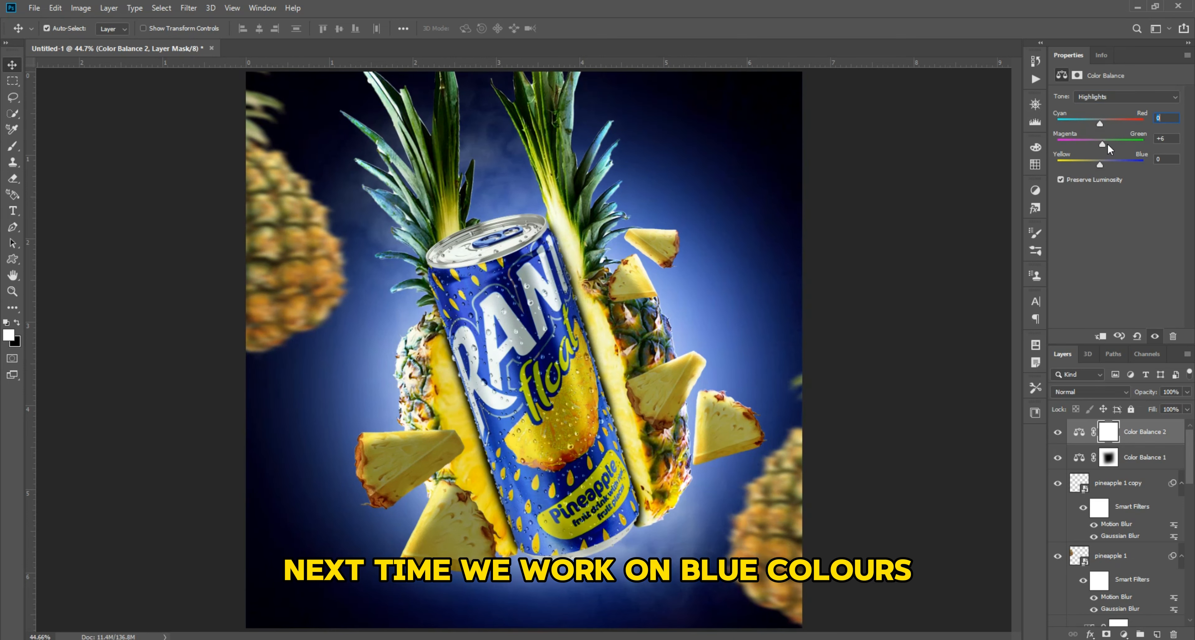
key(Tab)
text(0)
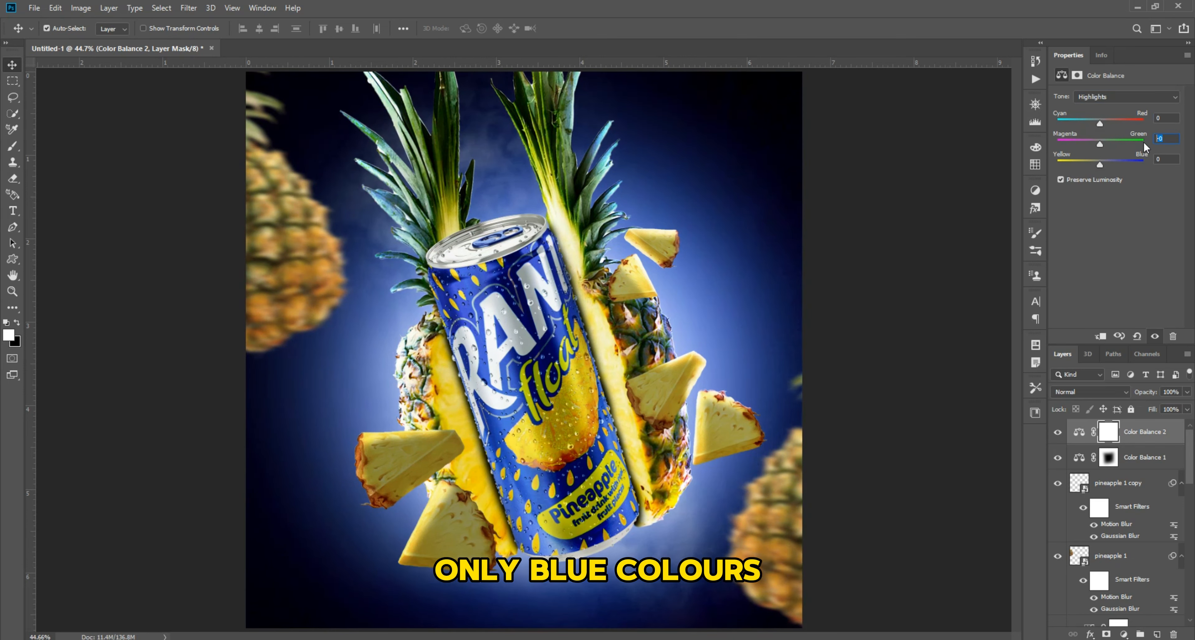
Step: Add a Hue/Saturation adjustment with the Master range at hue -11 and saturation -21
click(1123, 634)
click(1117, 516)
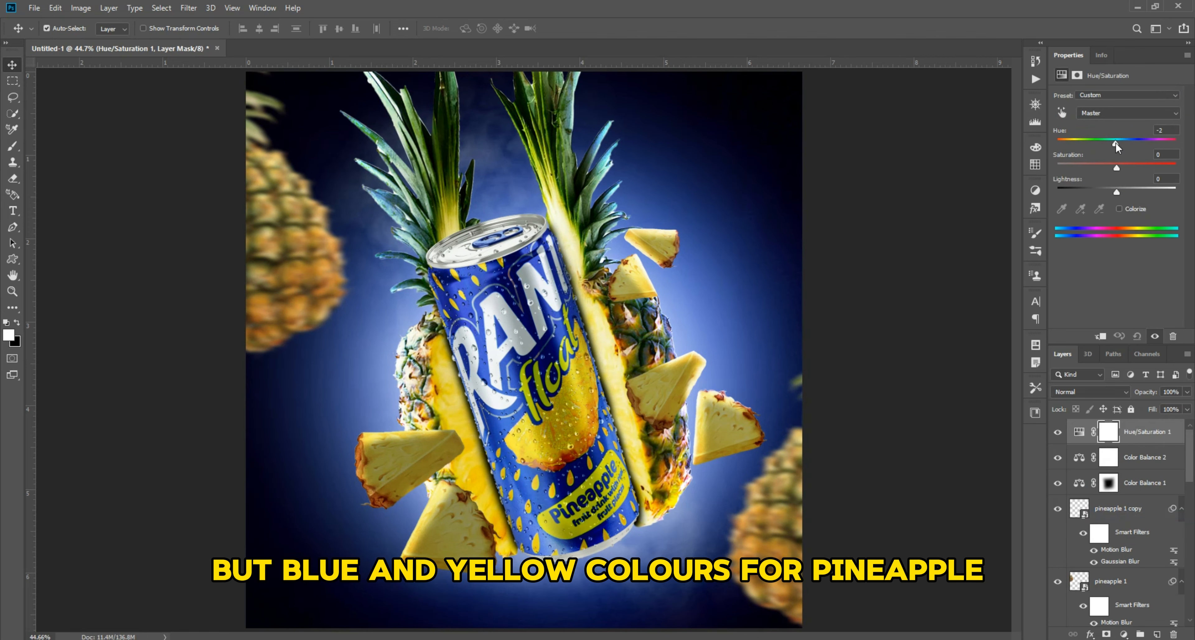
mouse_move(1115, 142)
mouse_down()
mouse_move(1104, 143)
mouse_move(1109, 168)
mouse_move(1110, 144)
mouse_up()
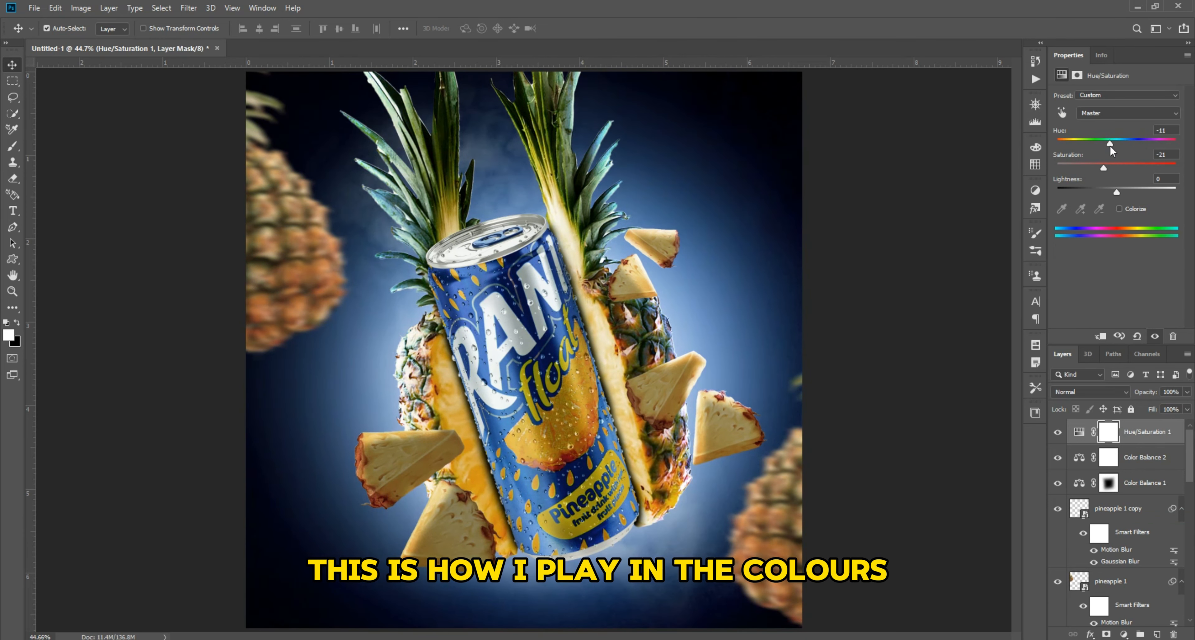
Step: Set the Yellows range of the Hue/Saturation adjustment to hue -2 and saturation +20
click(1105, 116)
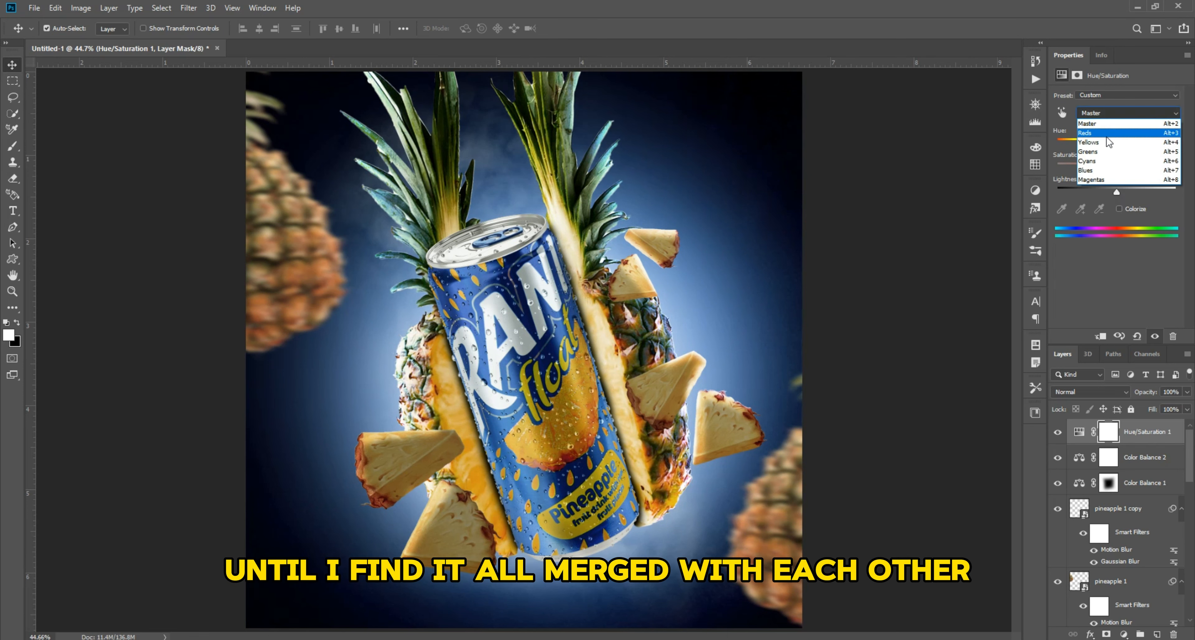
click(1113, 124)
mouse_move(1118, 144)
mouse_down()
mouse_move(1129, 142)
mouse_move(1132, 167)
mouse_move(1115, 144)
mouse_up()
click(1119, 120)
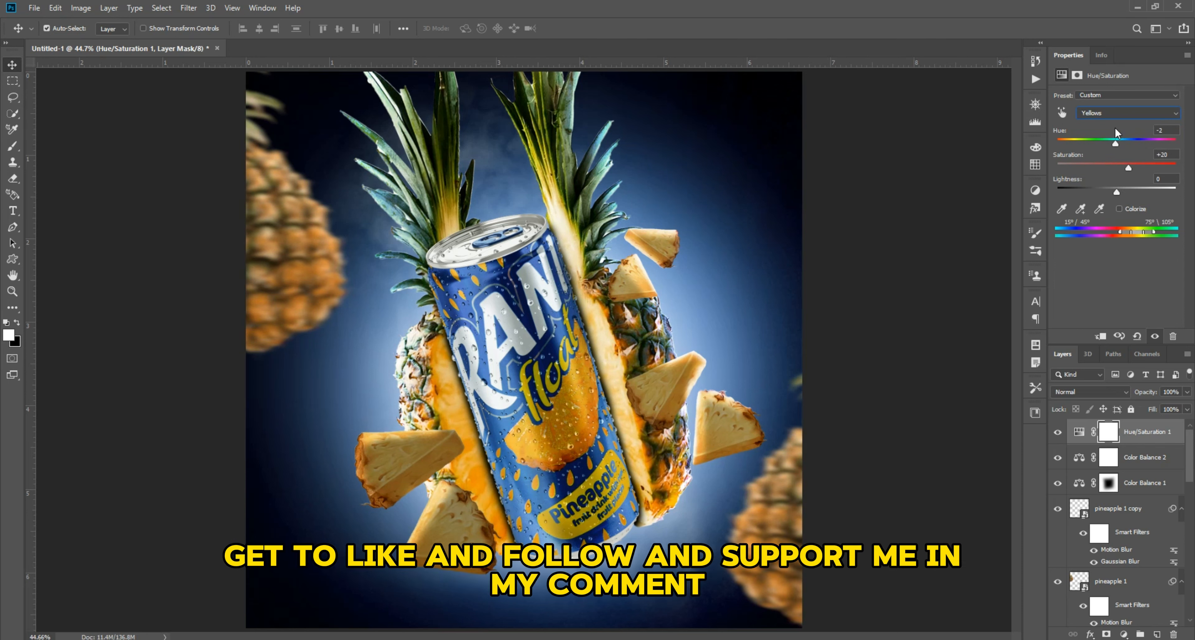
click(1118, 113)
click(932, 477)
Step: Add a Photo Filter adjustment with a custom dark blue colour and a density of about 23%
click(1123, 634)
click(1124, 546)
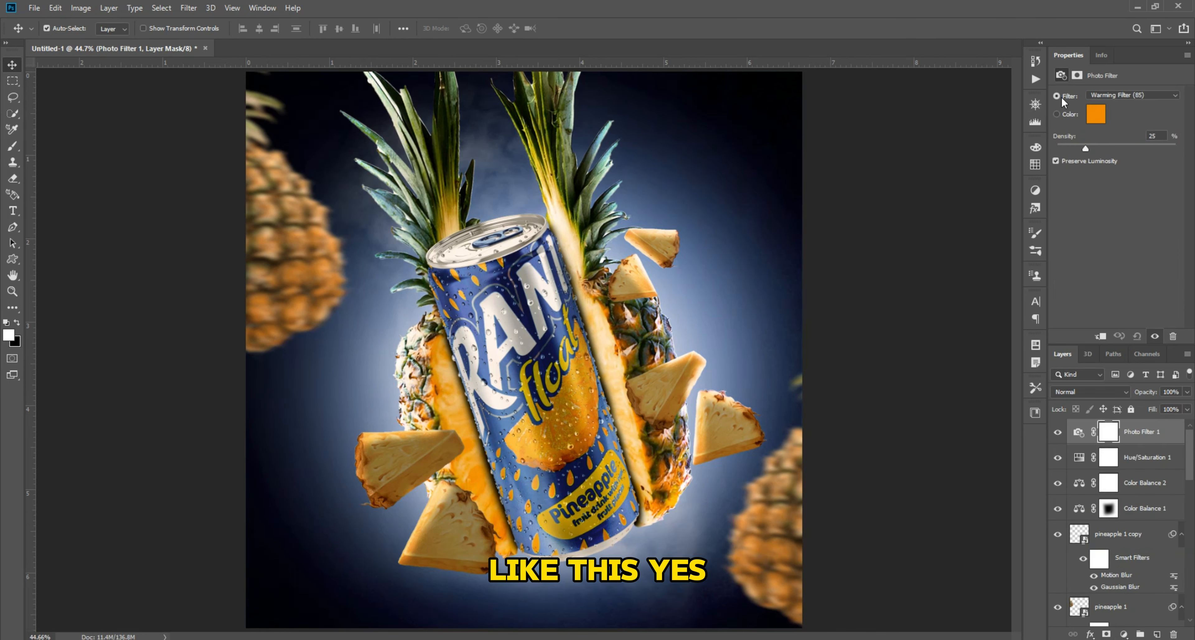
click(1096, 114)
click(957, 432)
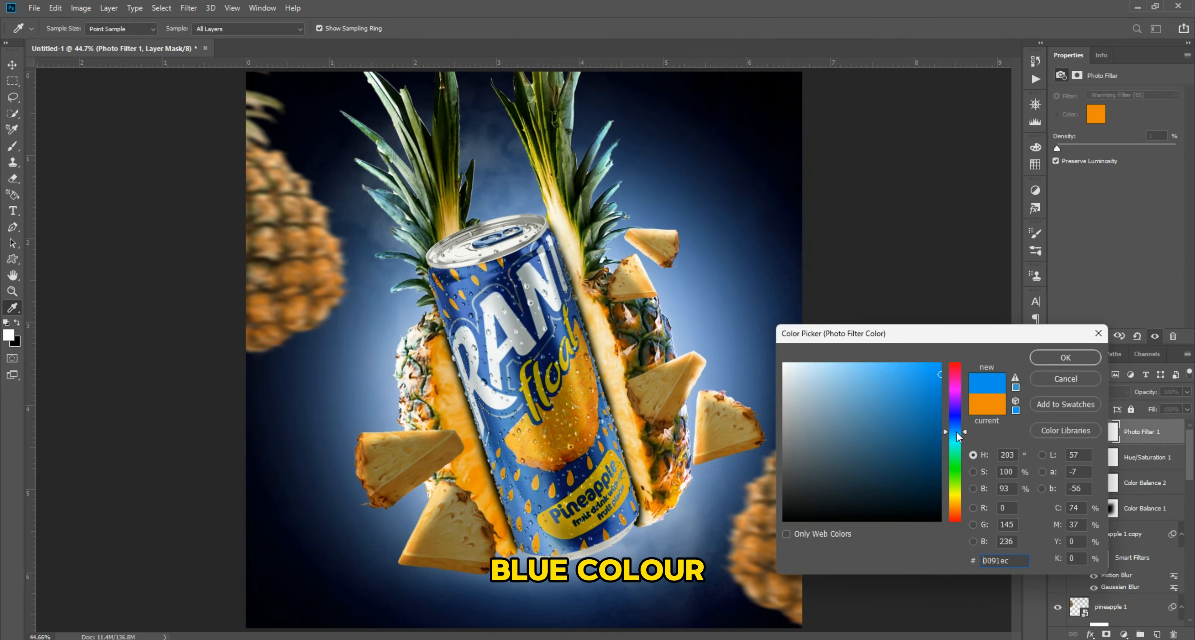
click(1065, 357)
click(1068, 145)
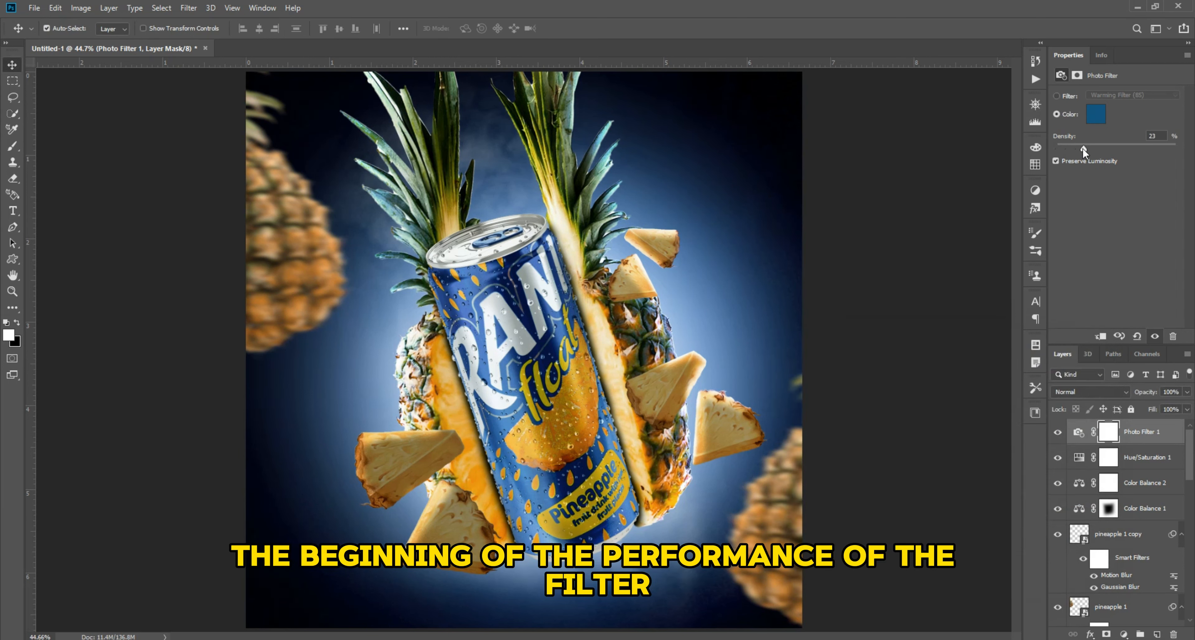